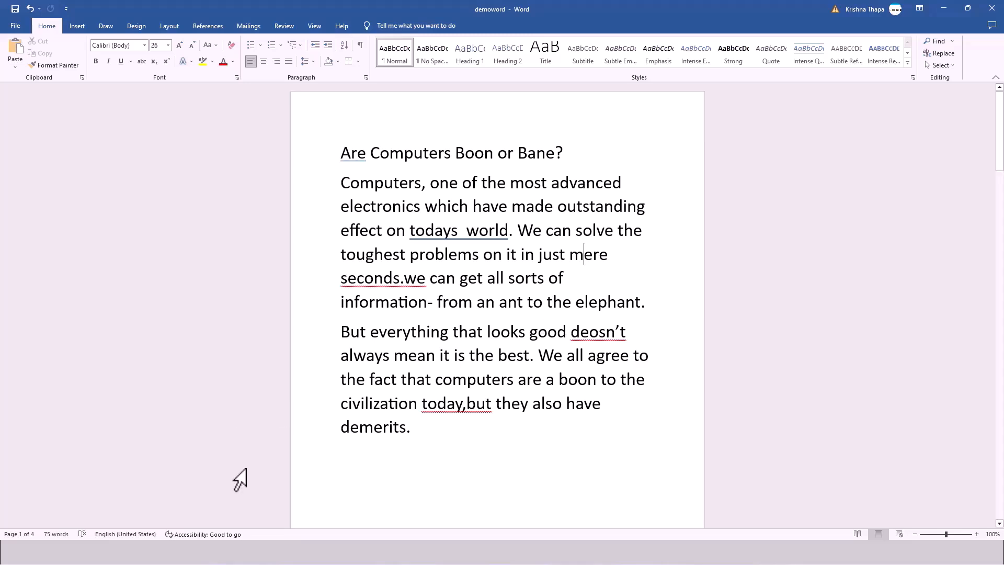
Add a new paragraph after "demerits." reading "The undo command allows you to cancel the last action performed.".
click(420, 437)
text(T)
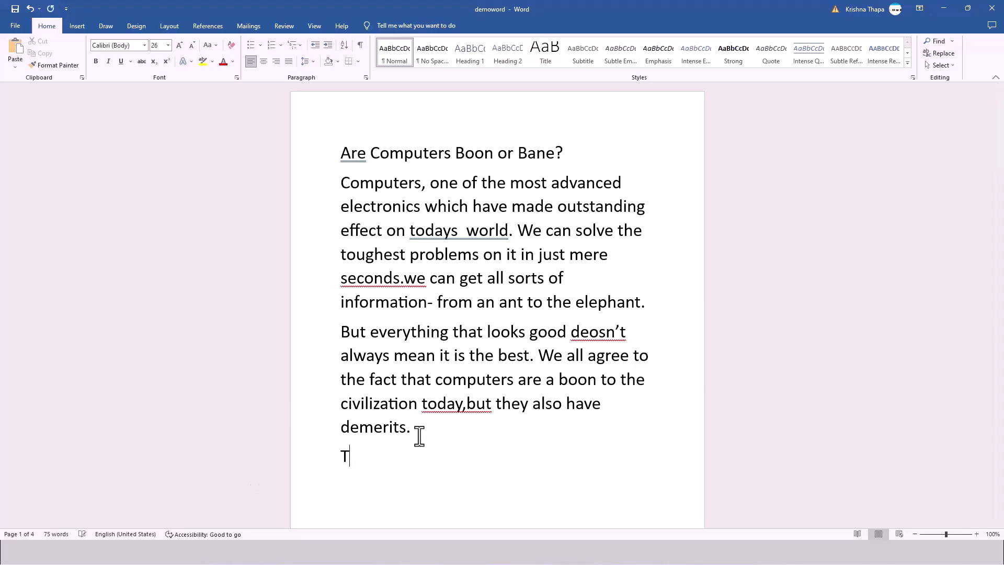
text(he undo )
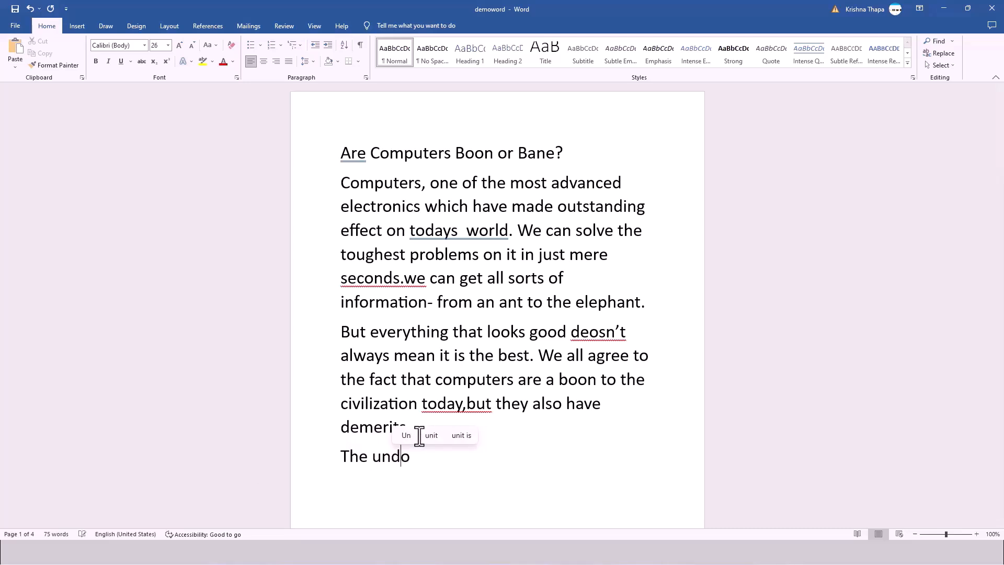
text(comma)
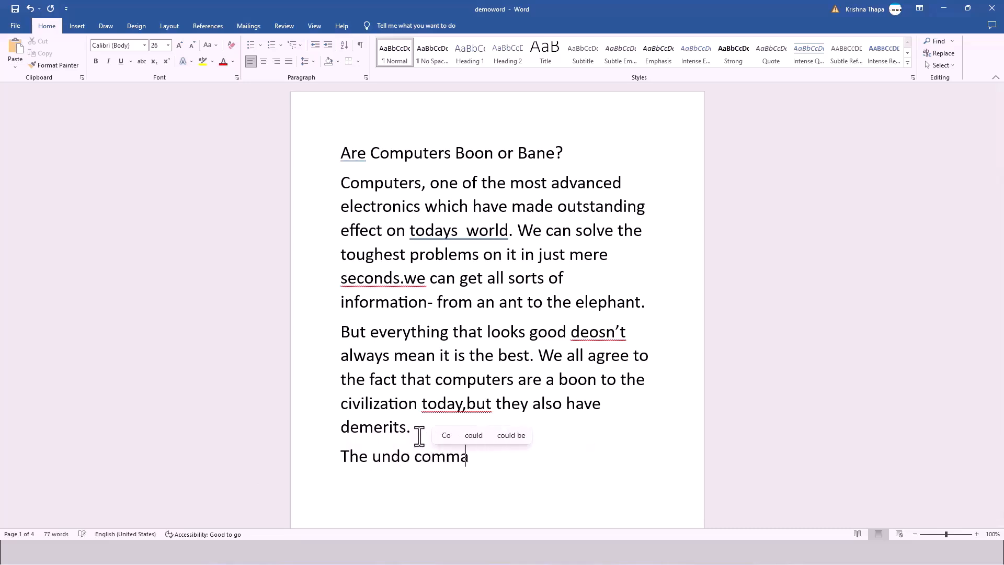
text(nd allo)
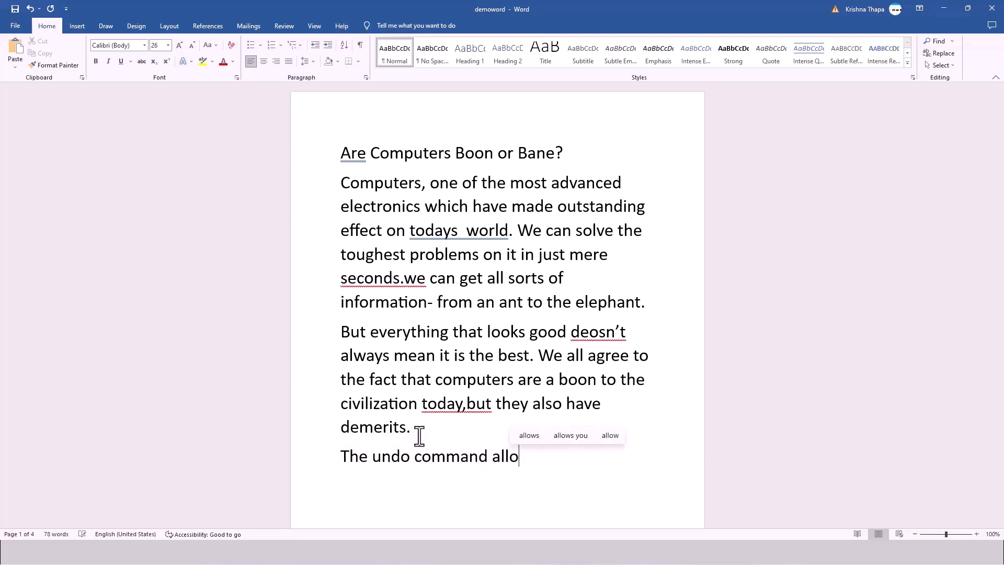
text(ws you t)
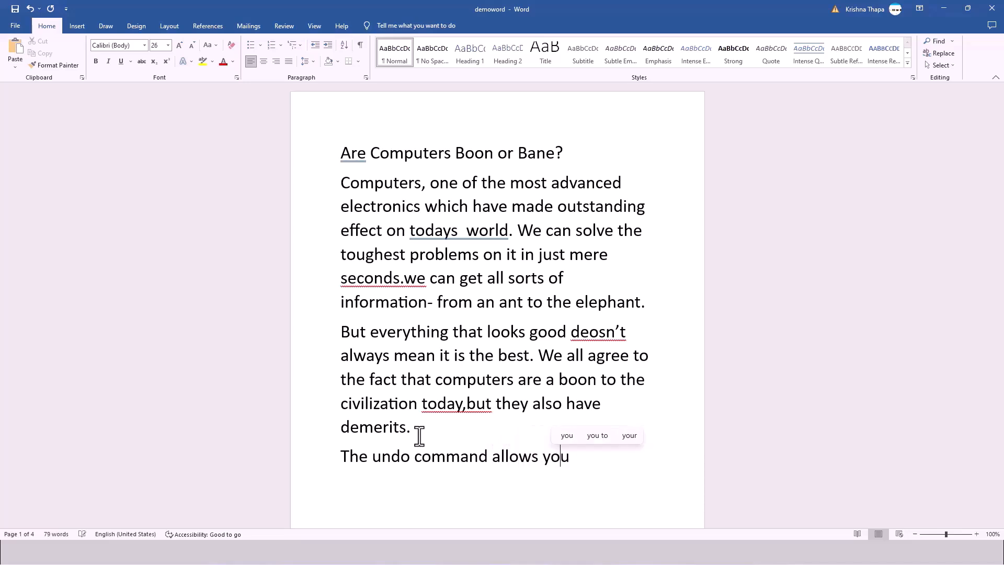
text(o cance)
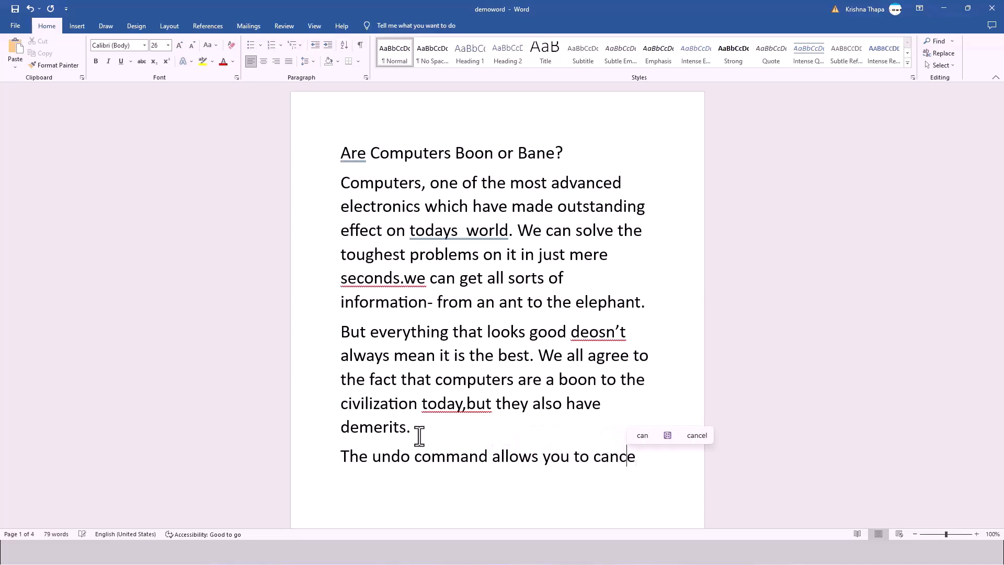
text(l the )
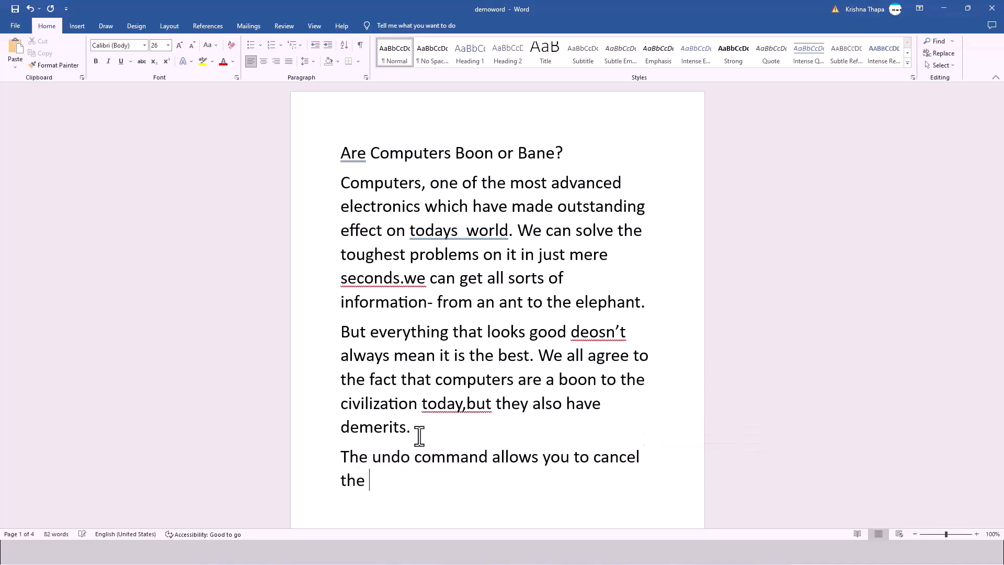
text(last ac)
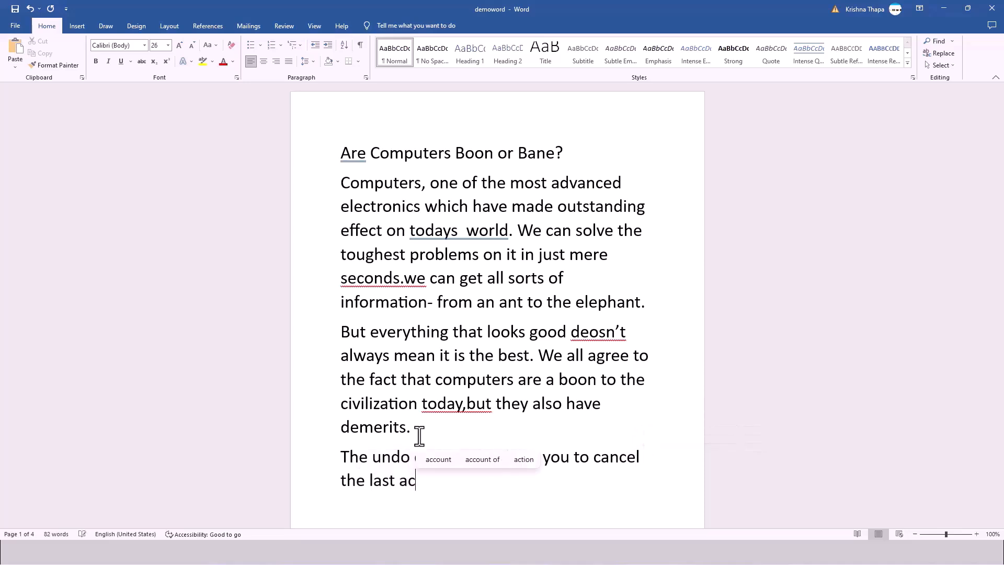
text(tion per)
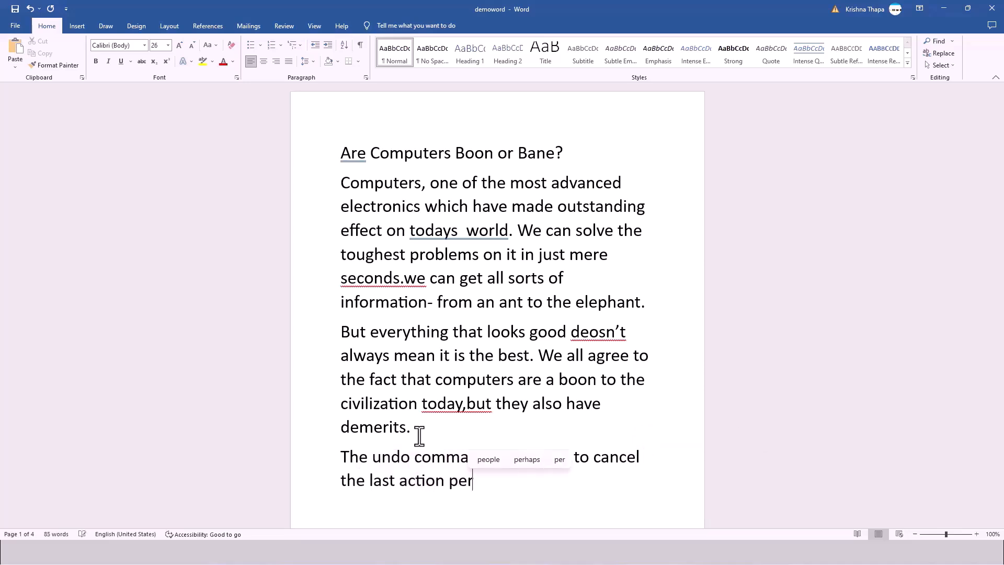
text(formed.)
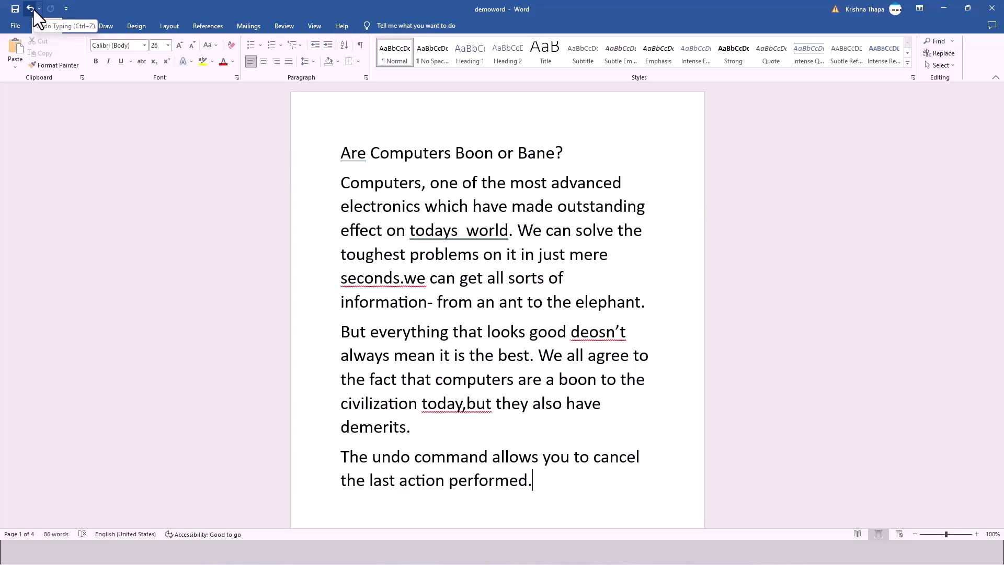
Undo the typing of the new last paragraph and redo it.
click(33, 10)
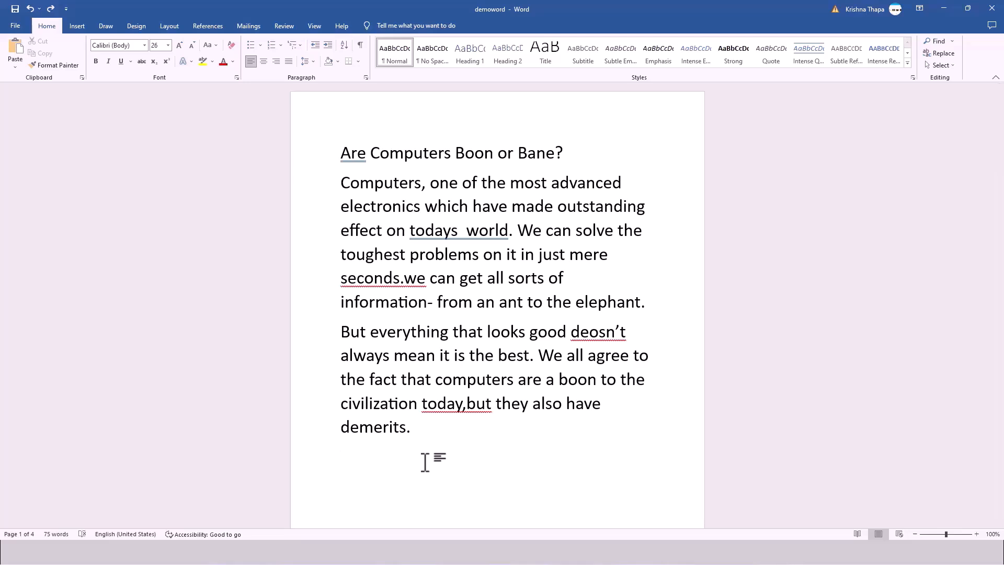
click(51, 8)
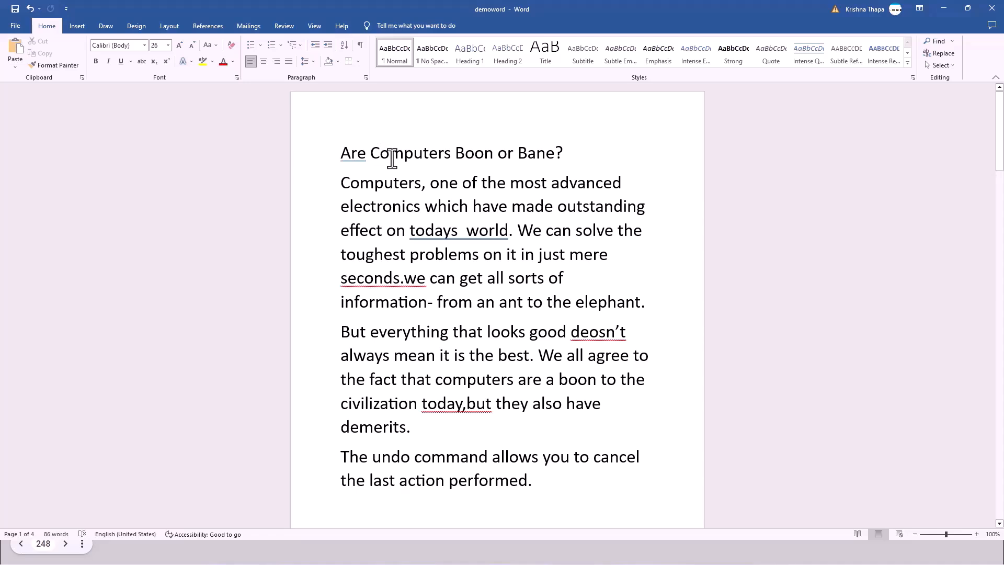
Select the word "Computers" in the title, and separately the word "one" in the first body paragraph.
double_click(393, 160)
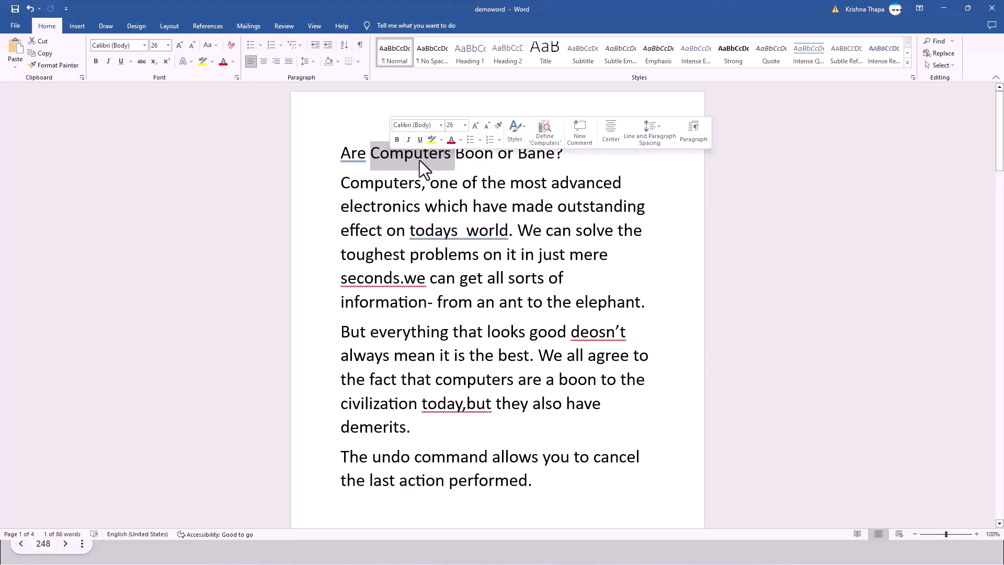
double_click(436, 187)
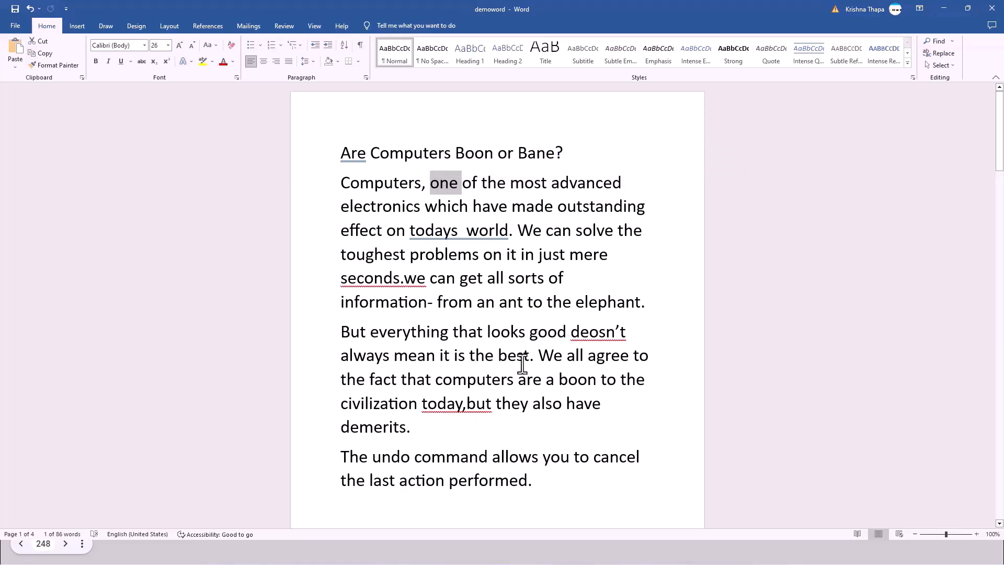
Select the sentence beginning "But everything that looks good", and separately the whole paragraph containing it, clearing each selection.
click(368, 331)
click(343, 331)
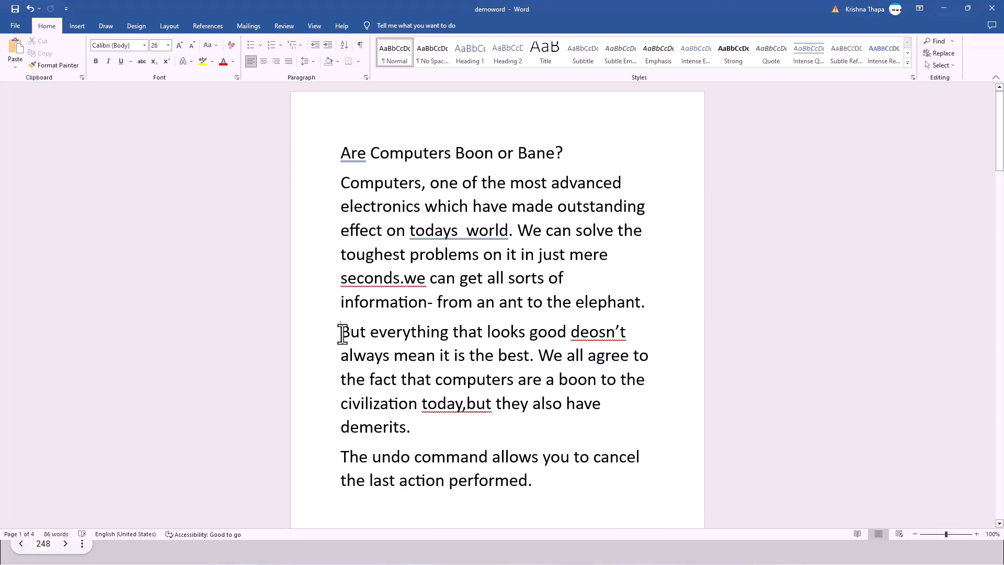
ctrl+click(342, 333)
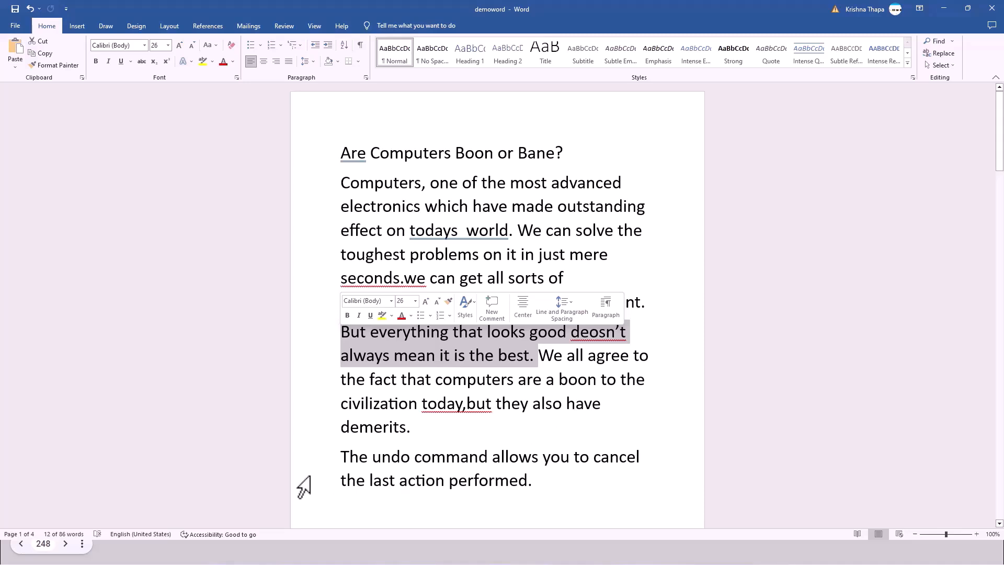
click(444, 433)
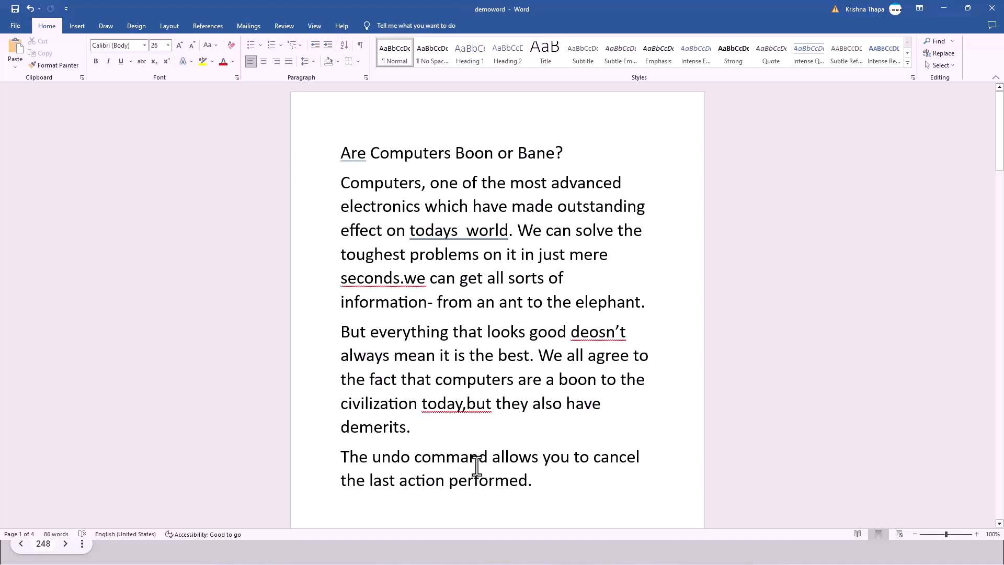
triple_click(386, 355)
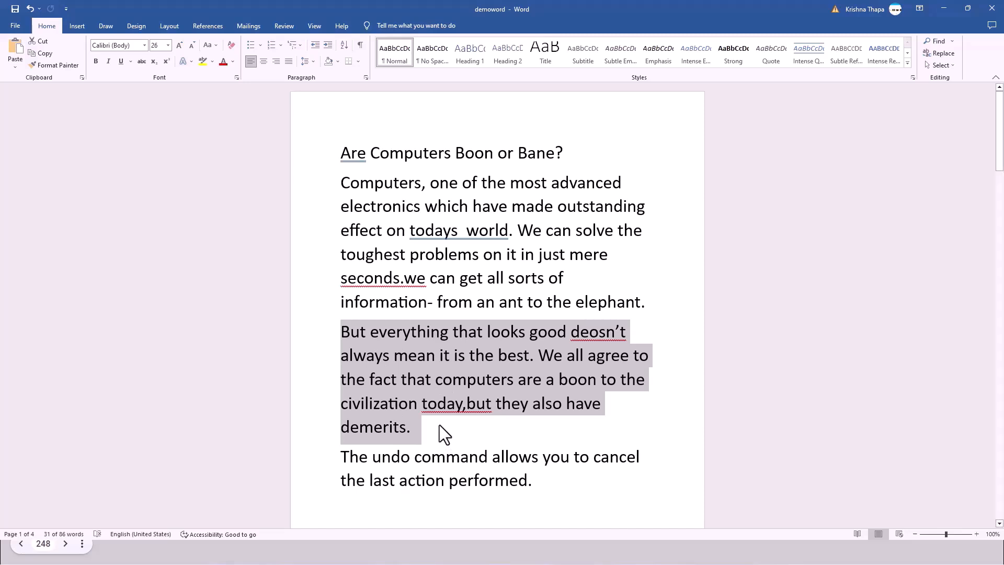
click(482, 438)
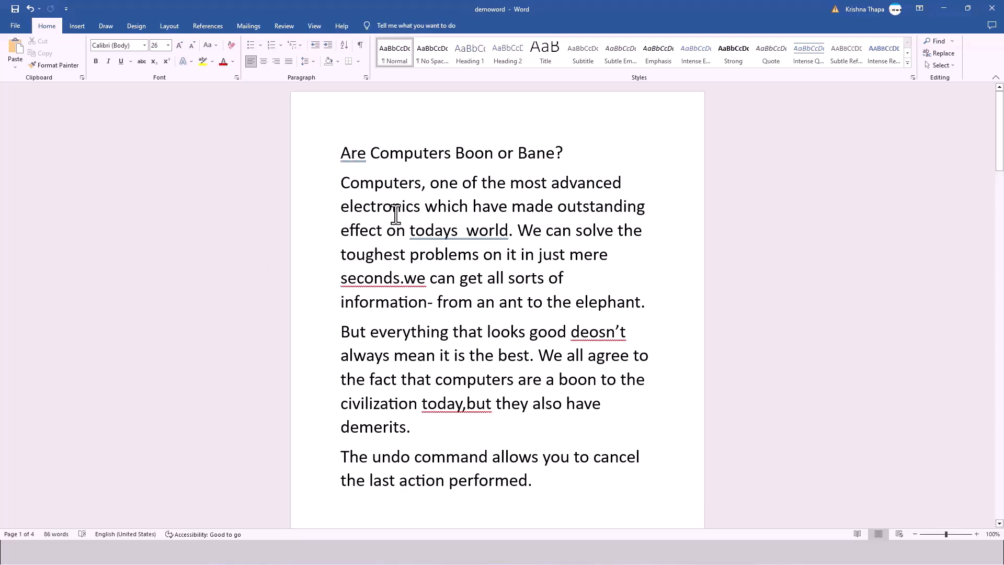
Select the whole title line "Are Computers Boon or Bane?" and clear the selection.
click(345, 149)
triple_click(565, 153)
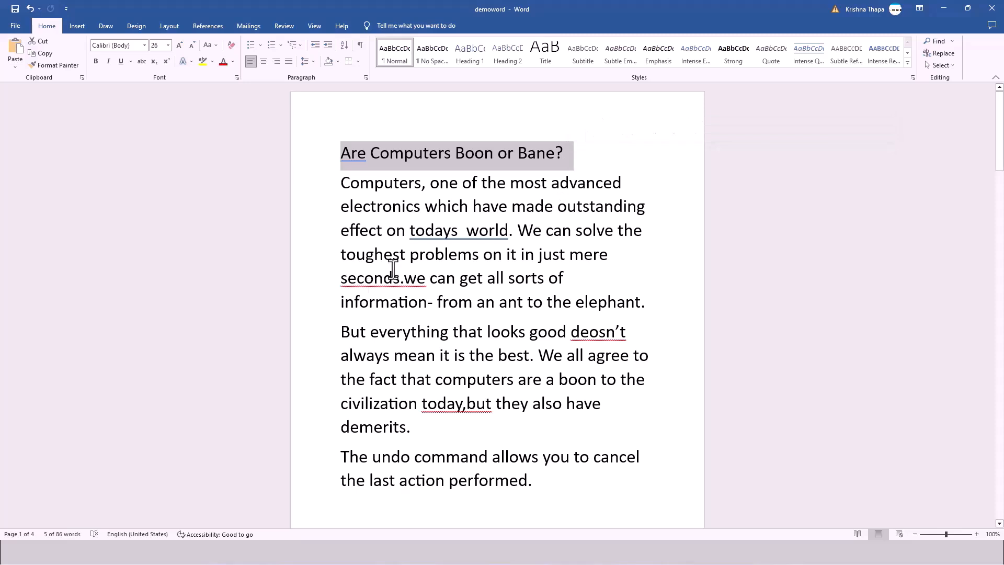
click(541, 198)
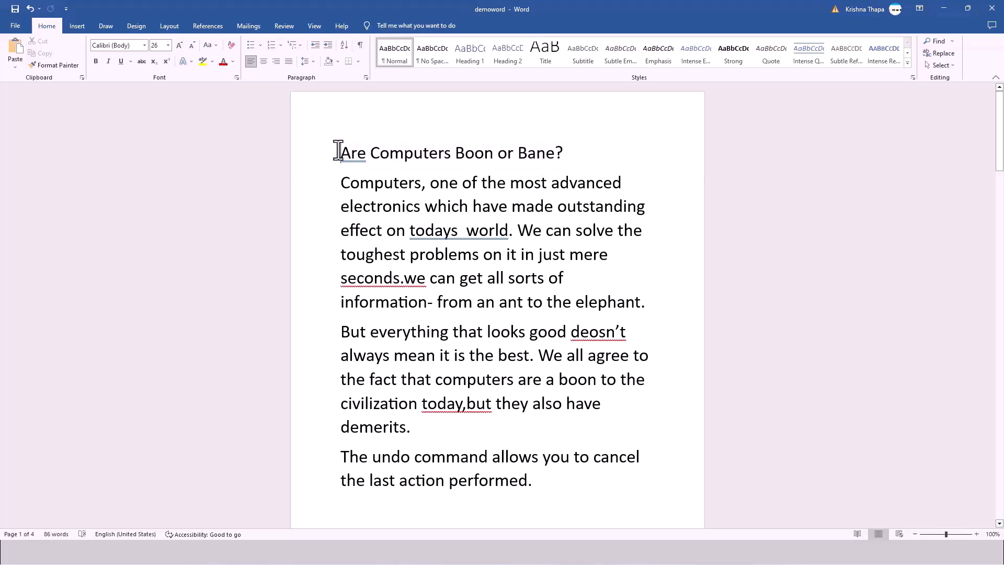
Select the text from the title through "performed.", and separately the entire document, clearing each selection.
shift+click(532, 480)
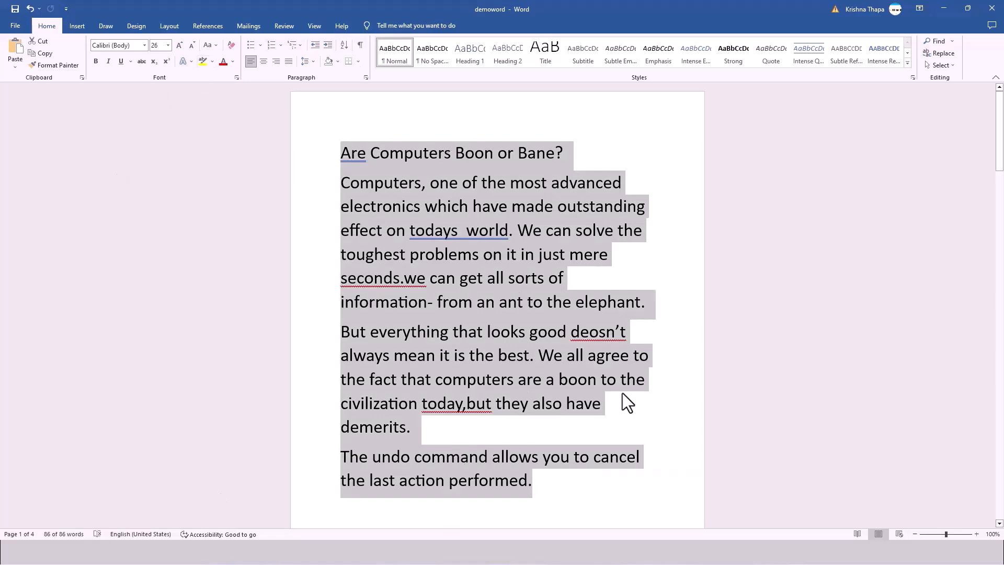
click(549, 434)
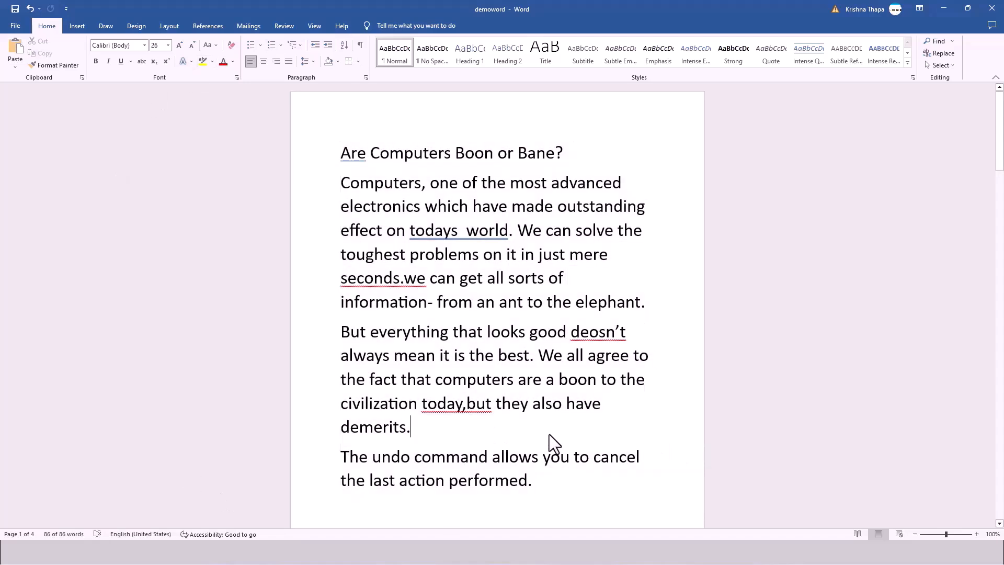
key(ctrl+a)
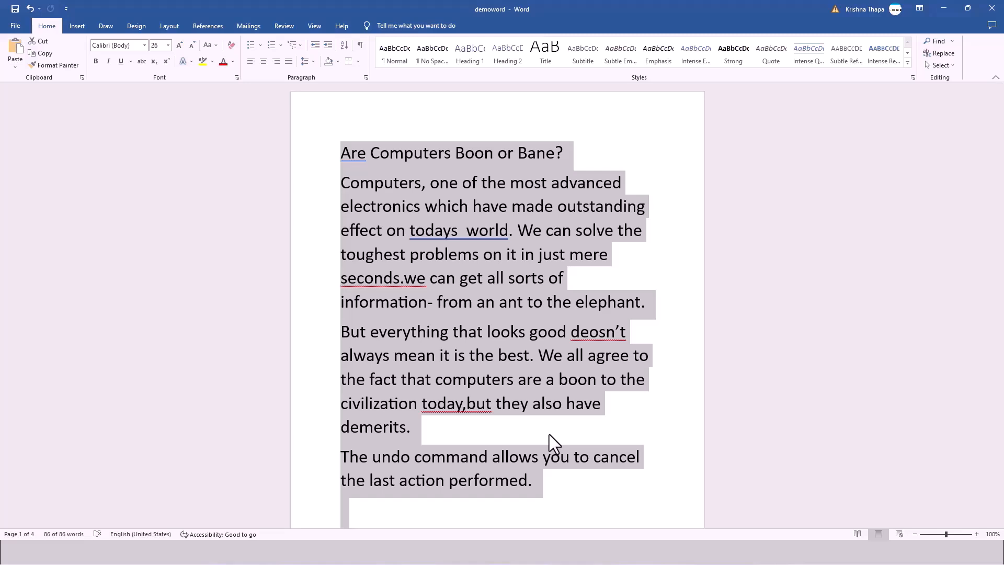
click(556, 414)
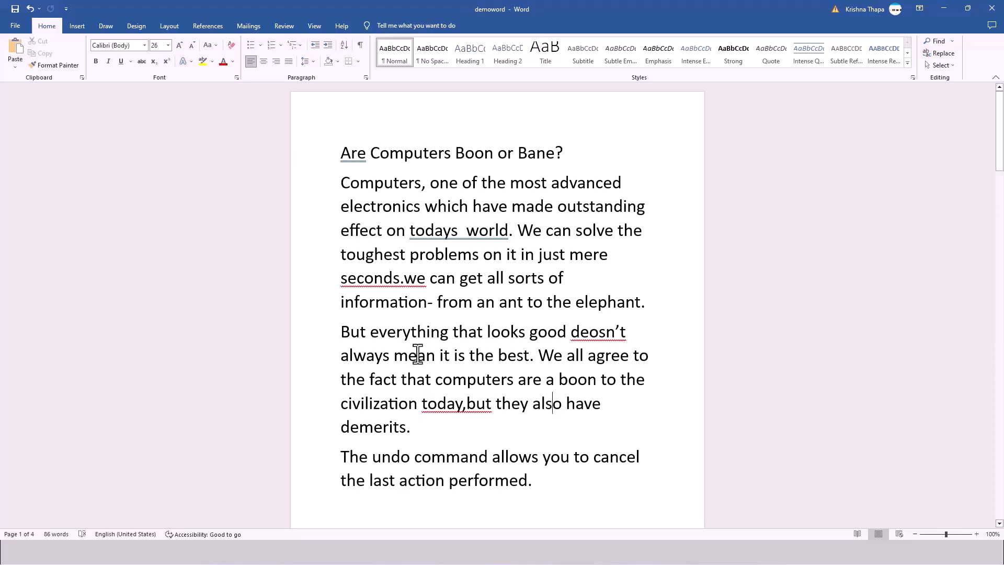
Select the title line and the non-adjacent last paragraph about the undo command together, and clear the selection.
triple_click(343, 152)
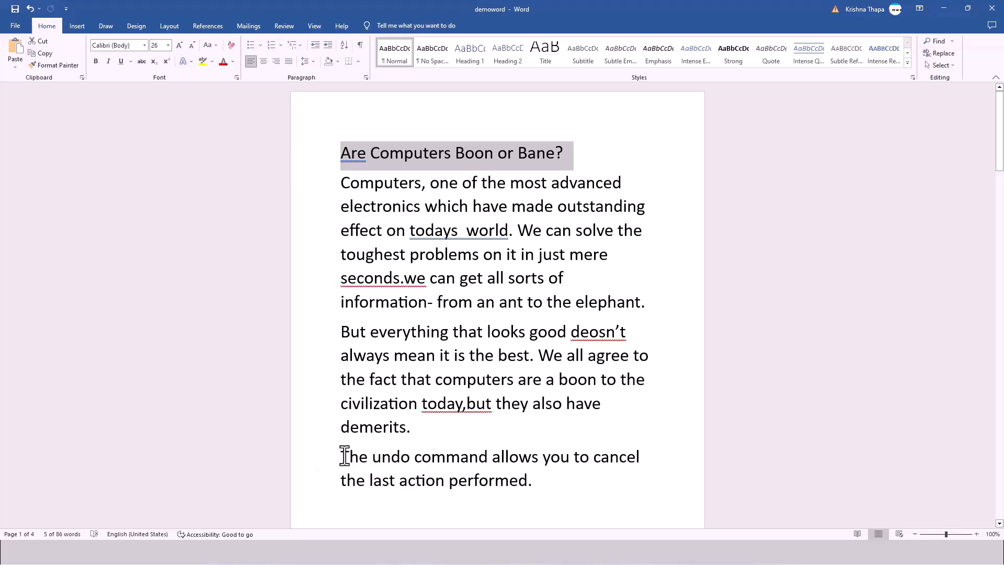
drag(345, 457, 546, 488)
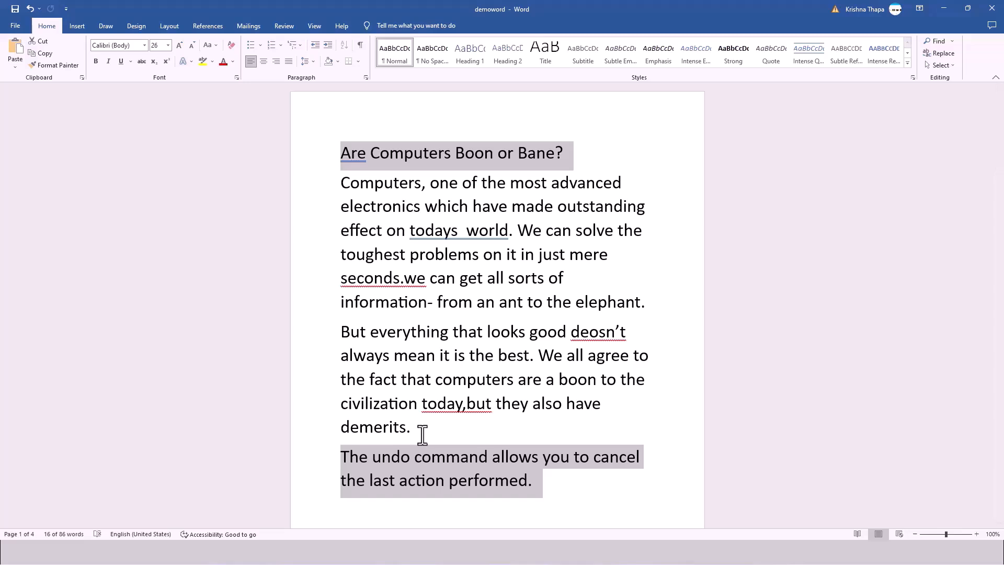
click(487, 433)
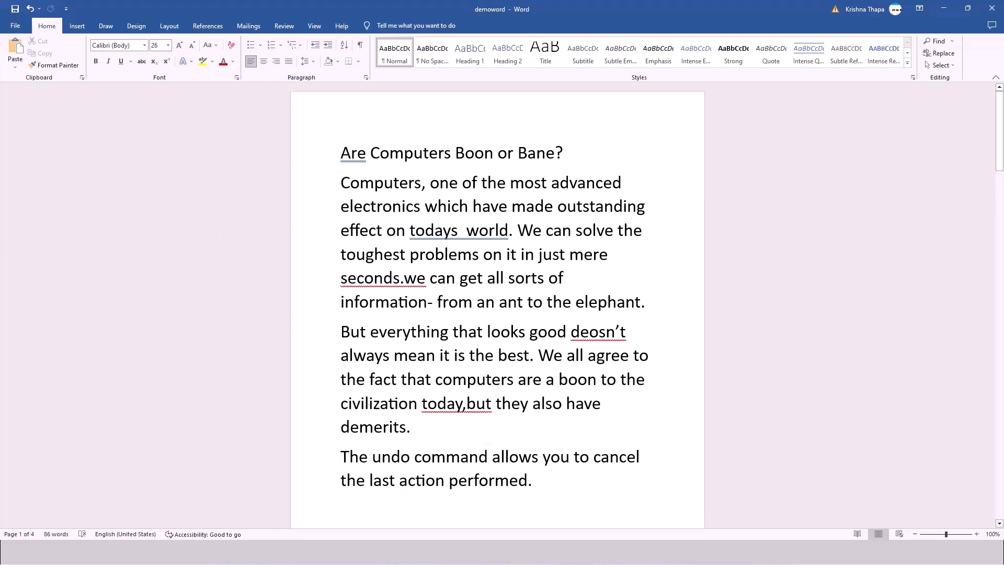
Select a vertical block covering the beginnings of all lines from the title through the last paragraph, and deselect it.
key(alt)
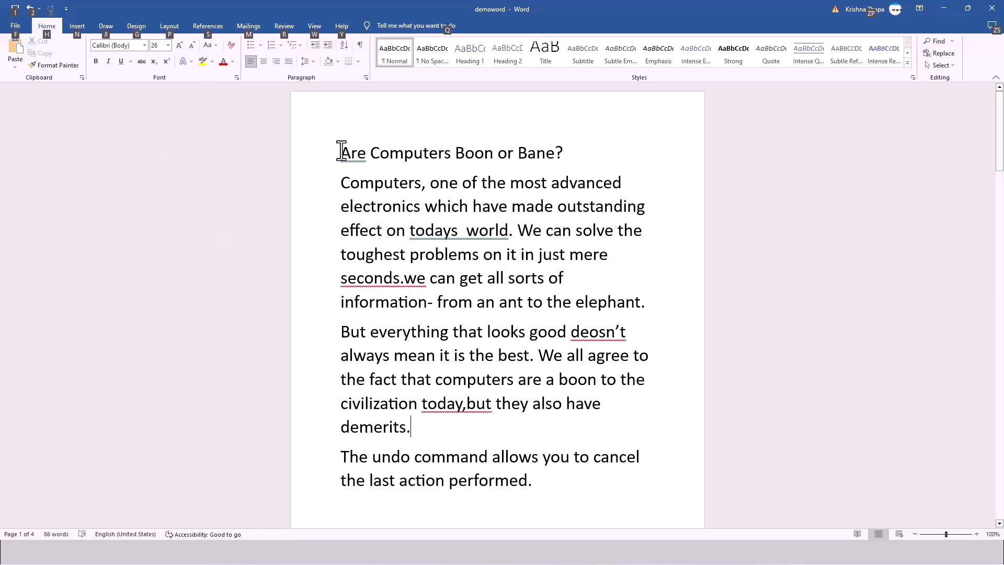
key(Escape)
drag(341, 151, 437, 471)
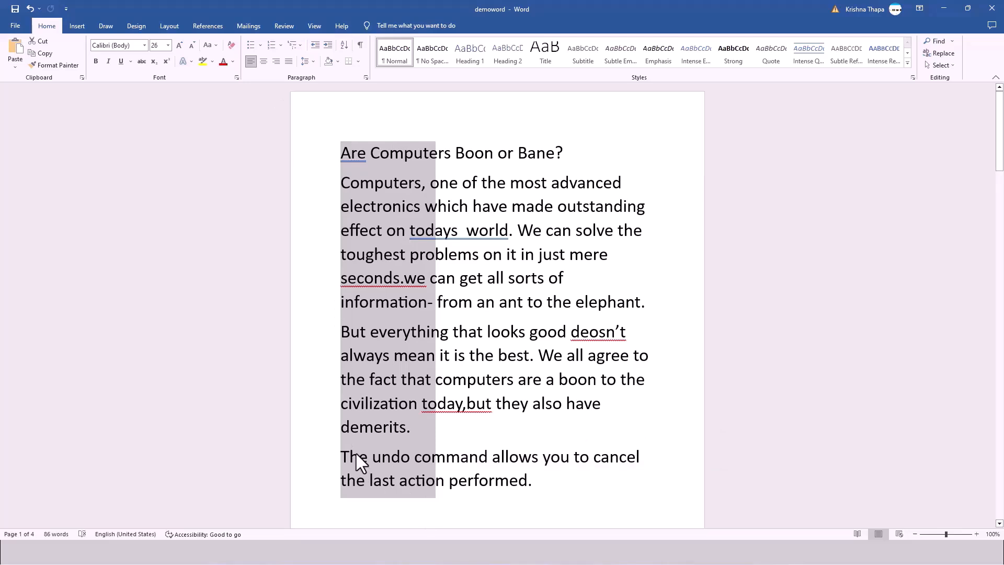
click(530, 436)
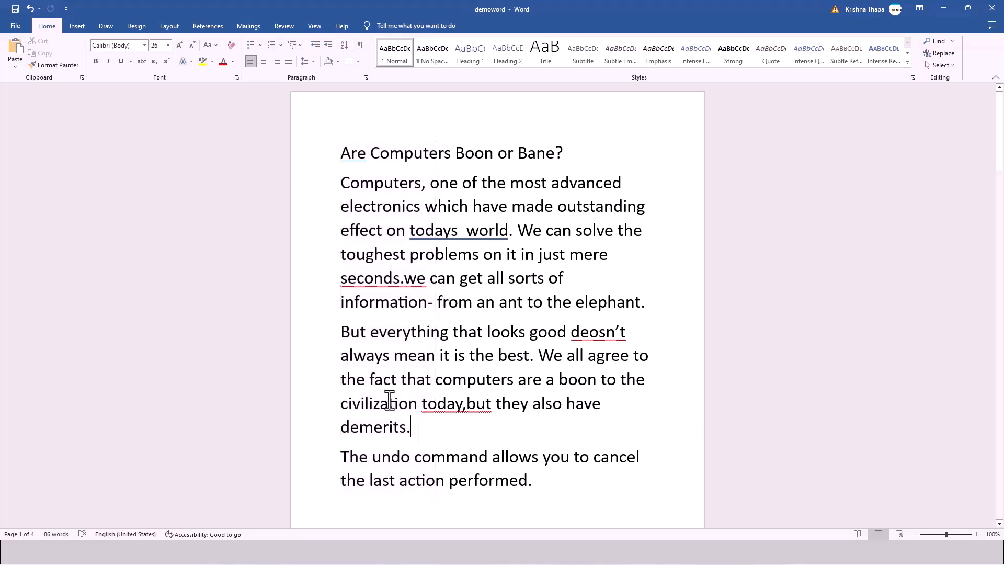
Select continuous text from "But everything" through "allows you to", and separately a vertical block from the title down past the last paragraph, clearing both.
drag(341, 332, 592, 461)
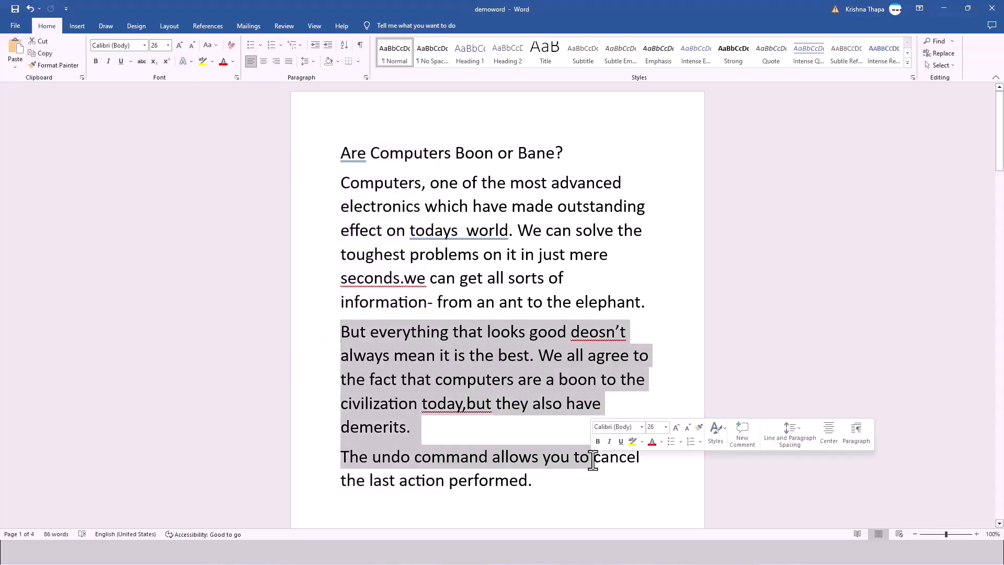
click(565, 501)
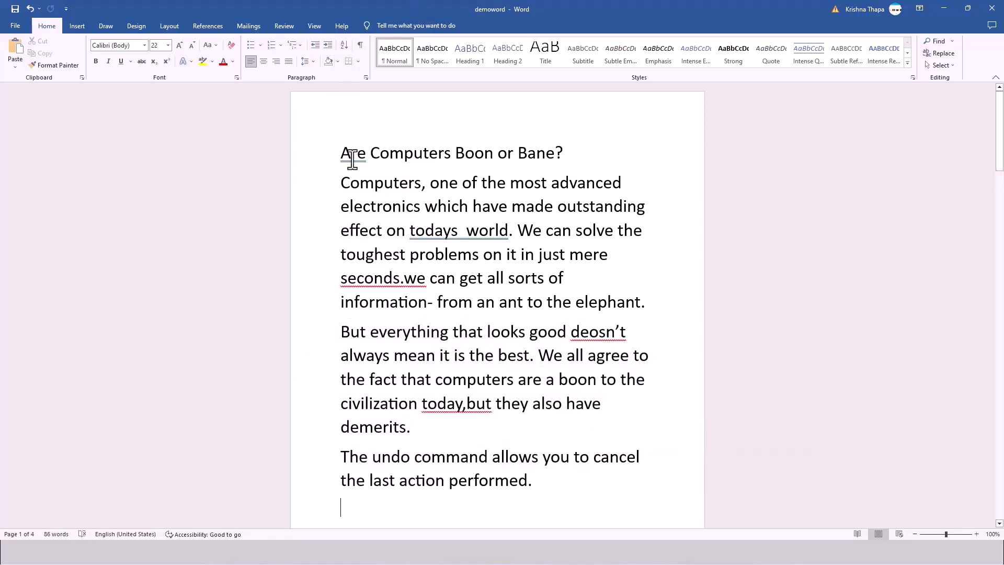
drag(346, 157, 417, 499)
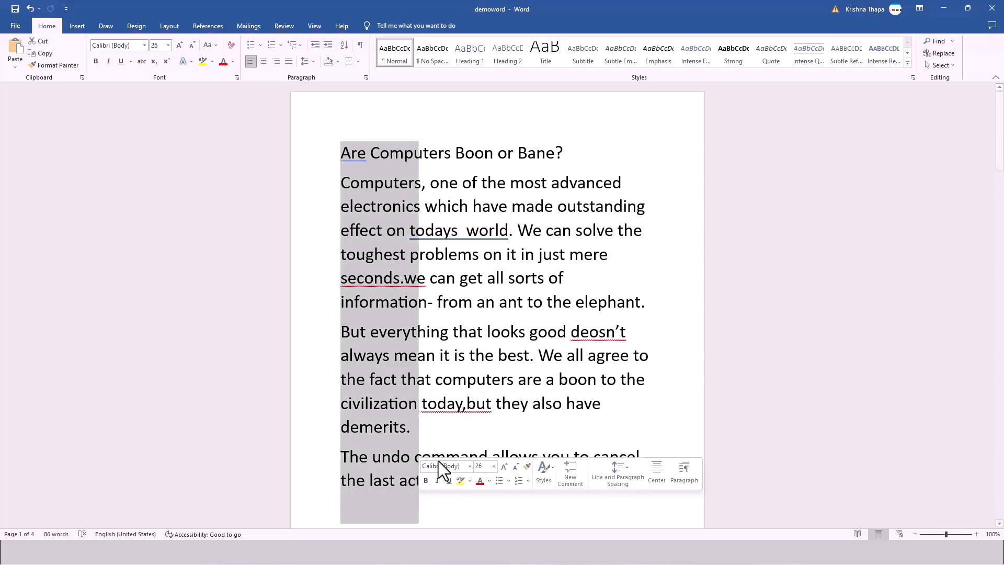
click(490, 420)
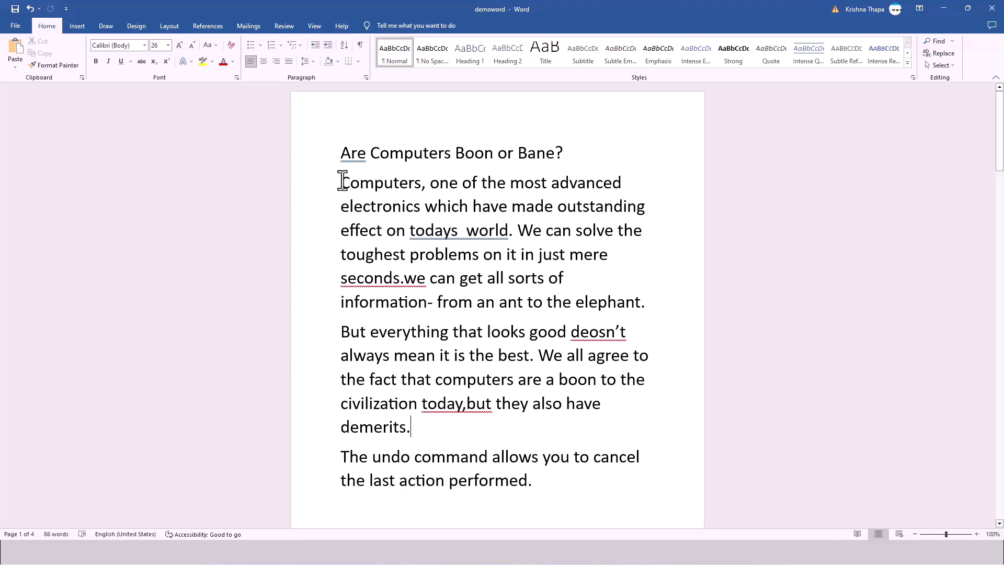
Copy the first body paragraph, from "Computers, one of the most advanced" through "the elephant.".
drag(356, 193, 644, 309)
key(ctrl+c)
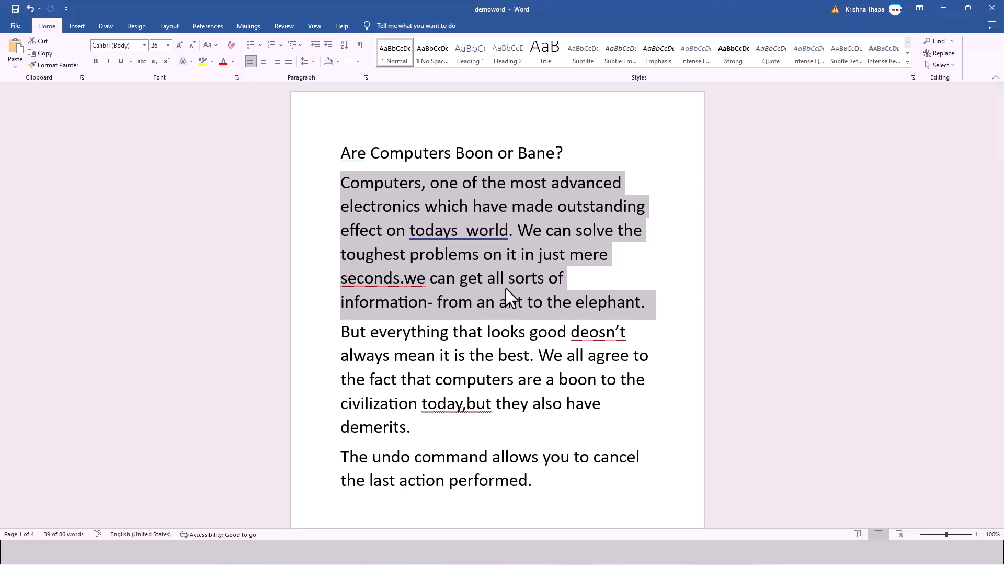
right_click(355, 255)
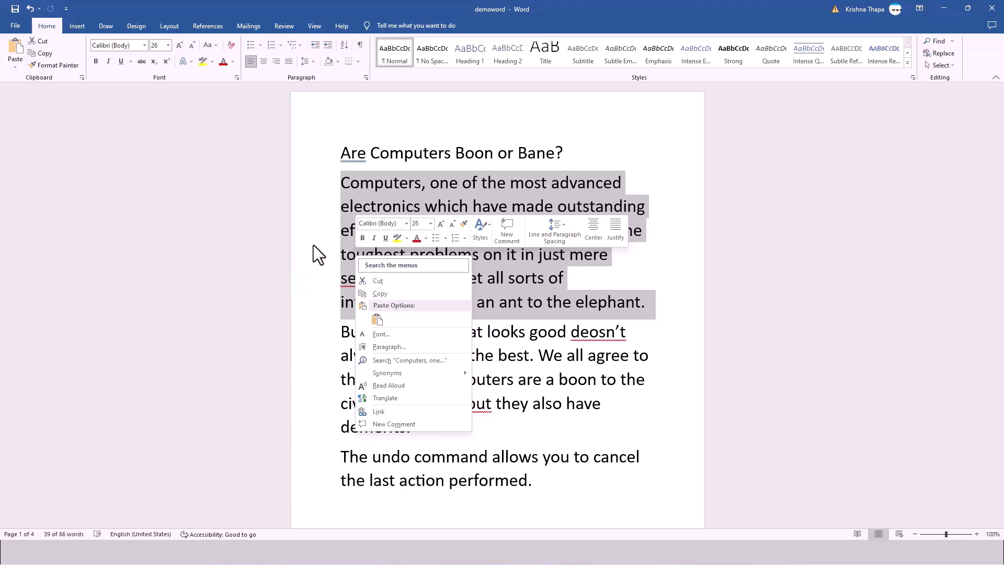
key(Escape)
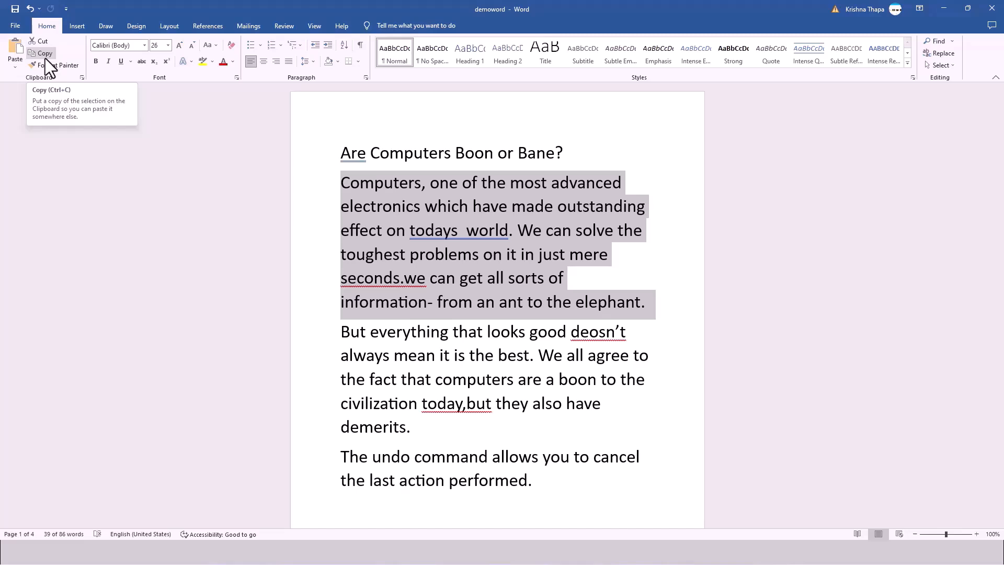
click(46, 58)
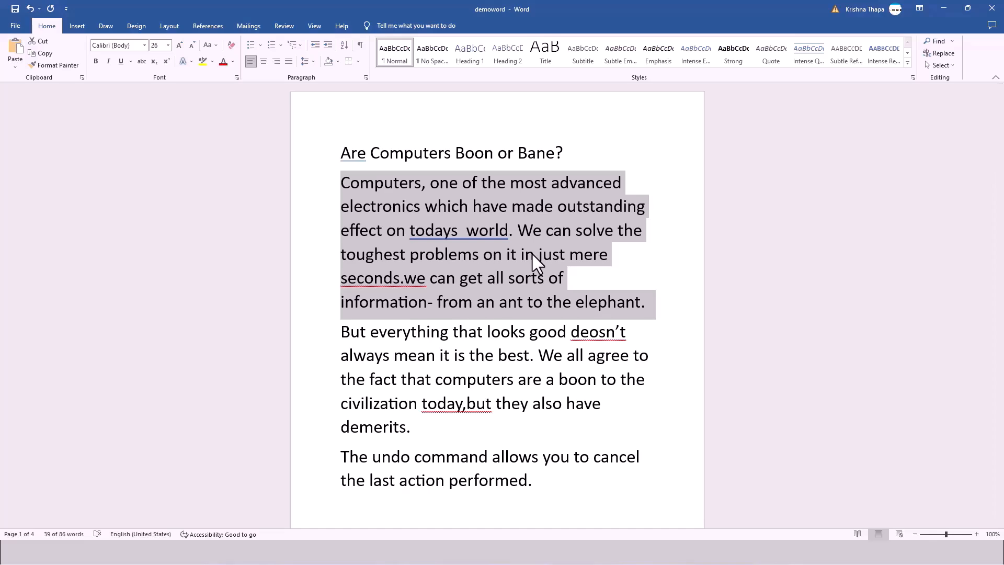
Paste the copied paragraph at the top of blank page 4, keeping its source formatting.
scroll(480, 405, down, 5)
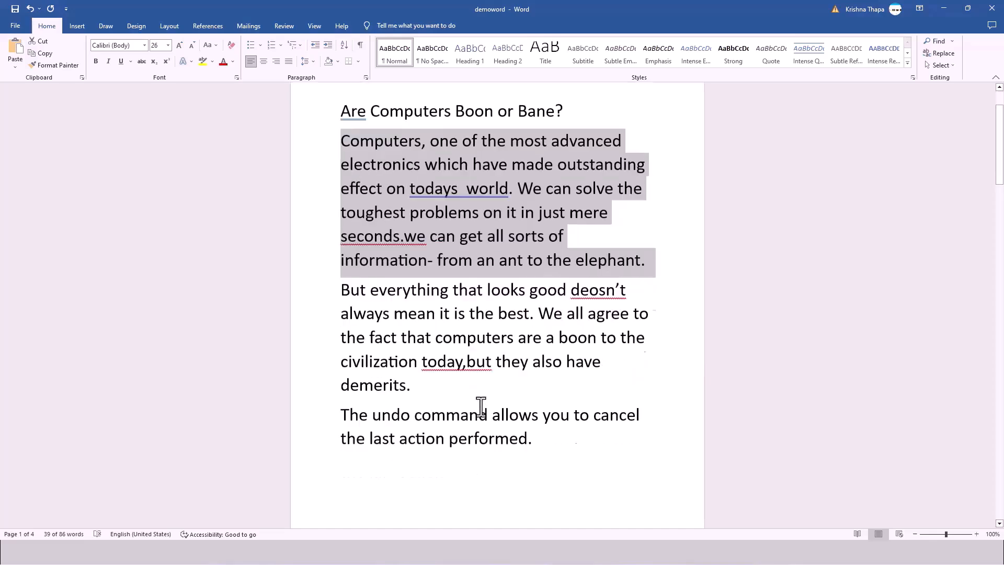
scroll(480, 407, down, 10)
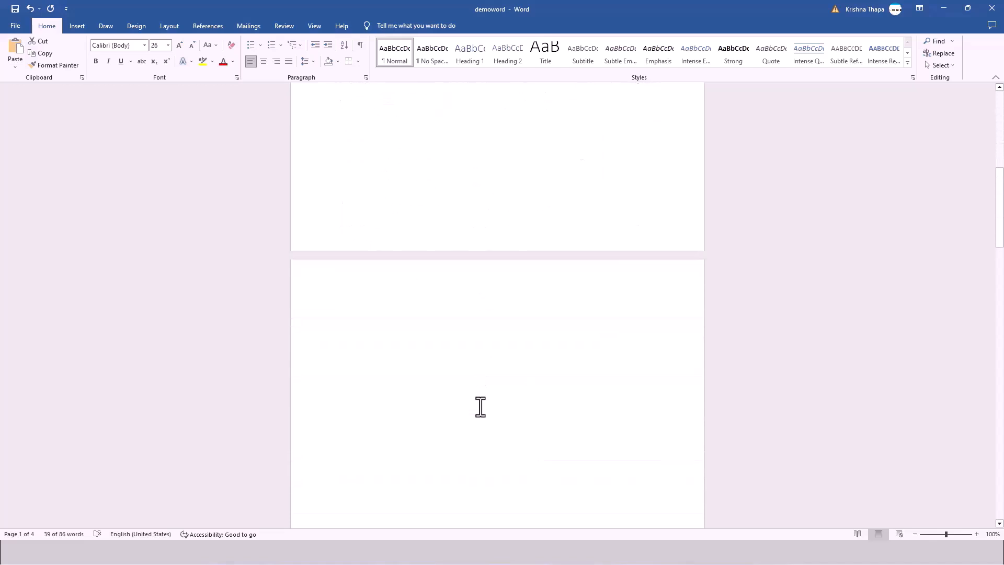
scroll(480, 407, down, 10)
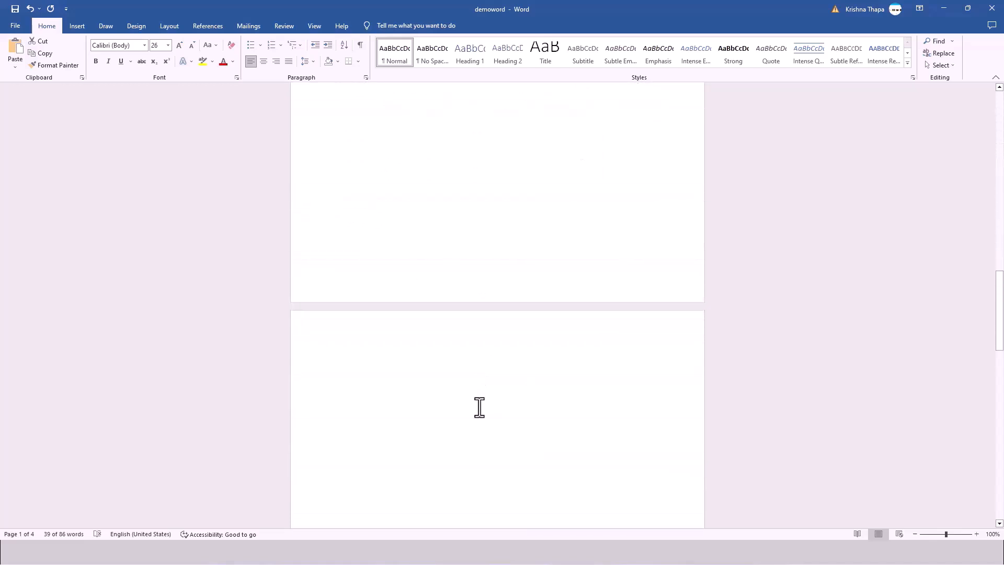
scroll(479, 406, down, 6)
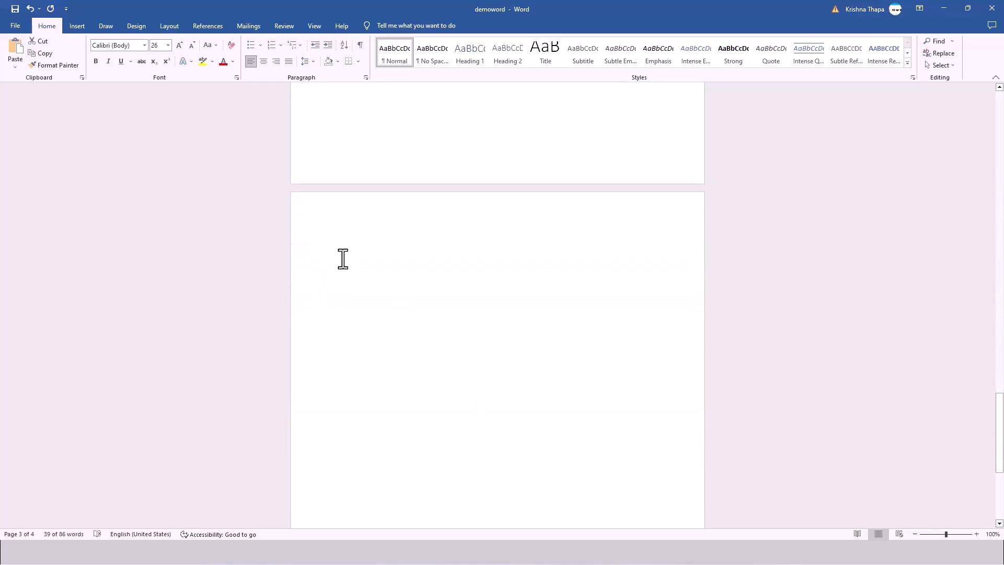
scroll(343, 259, down, 2)
click(342, 158)
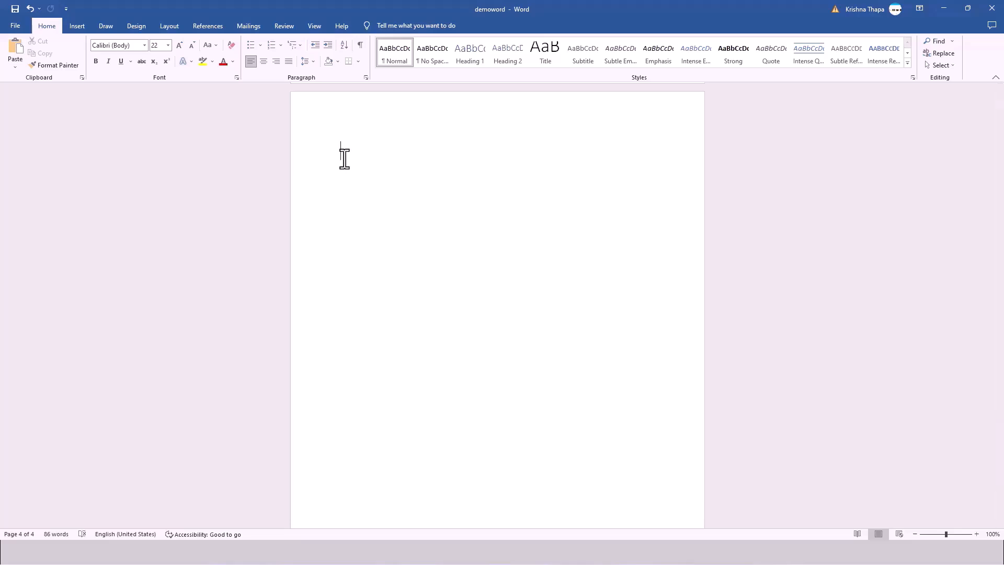
right_click(355, 151)
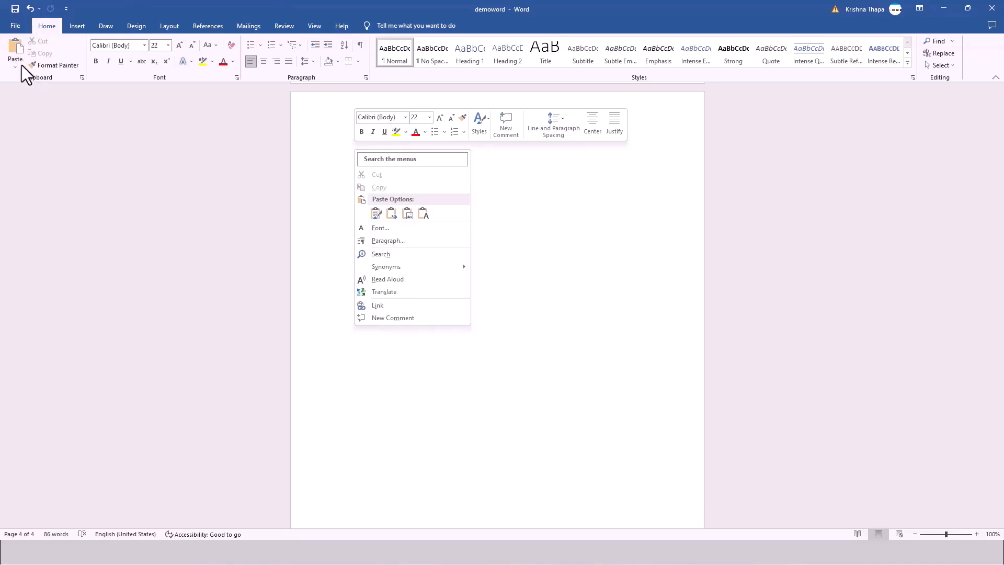
click(336, 219)
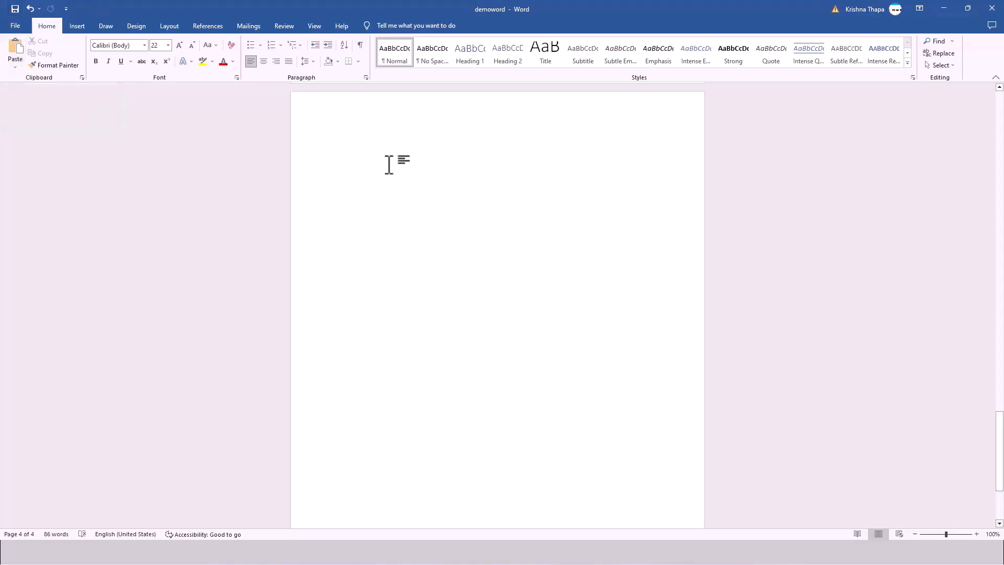
right_click(371, 160)
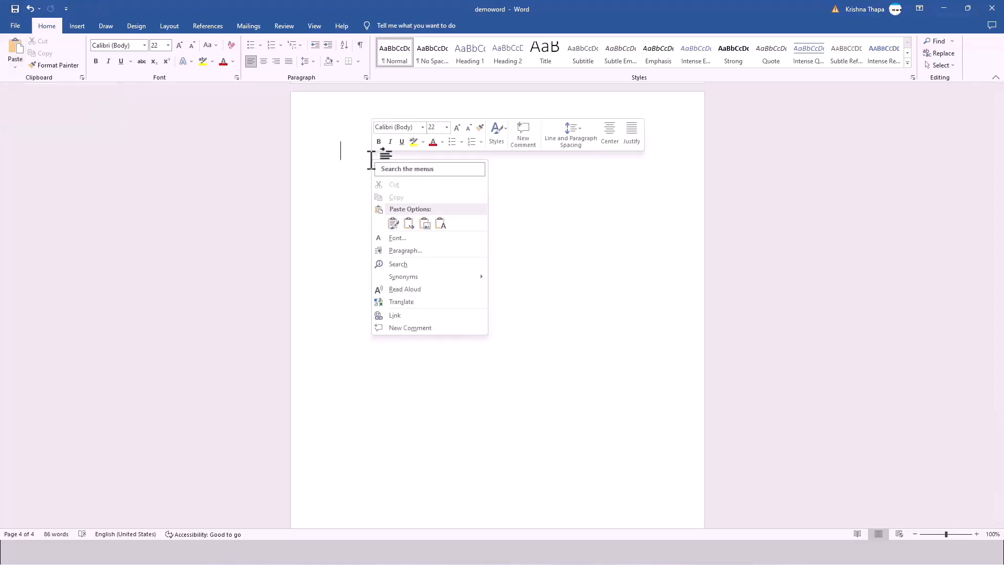
click(394, 225)
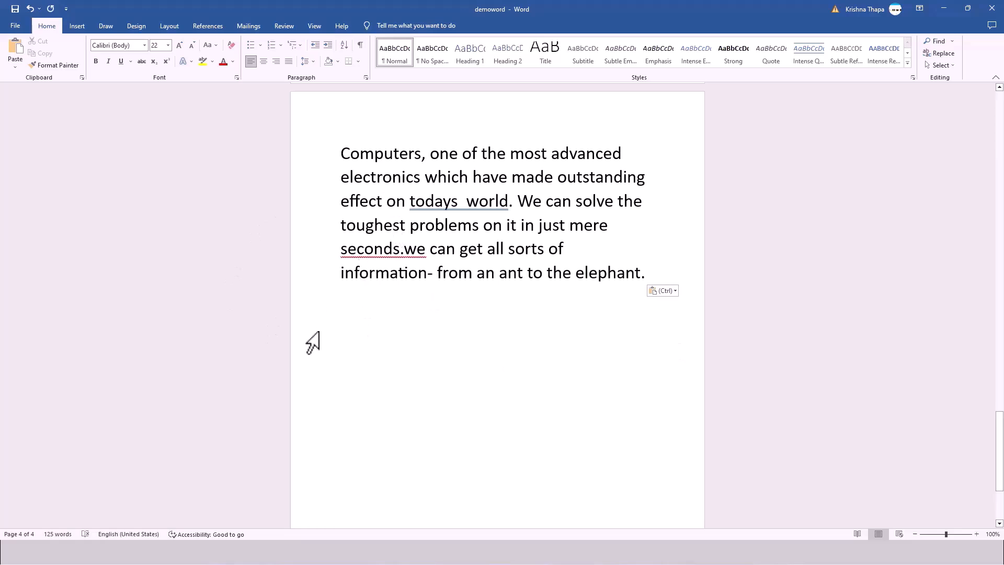
click(341, 148)
key(Return)
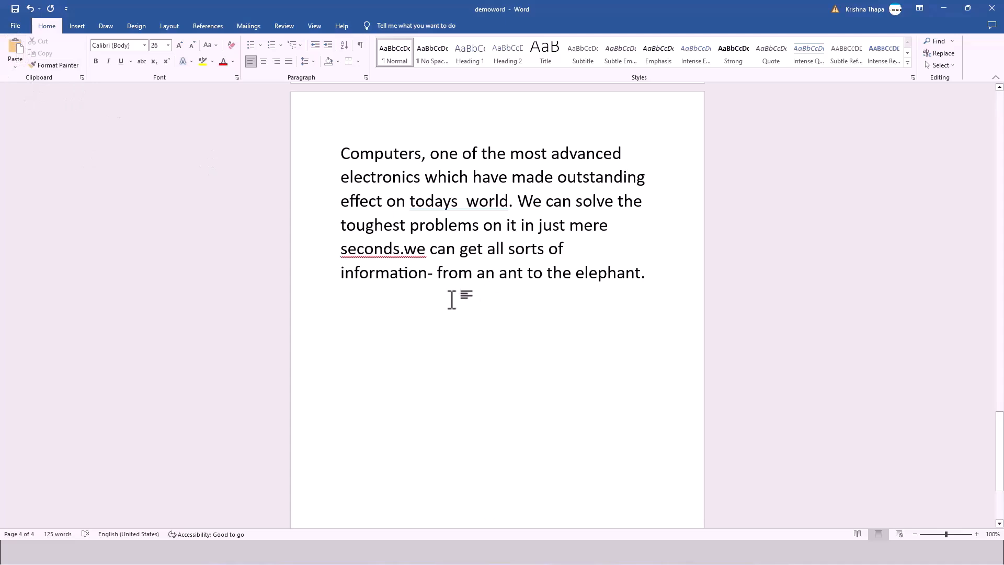
Go back to page 1 and copy the paragraph beginning "Computers, one of the most advanced" again.
scroll(461, 350, up, 5)
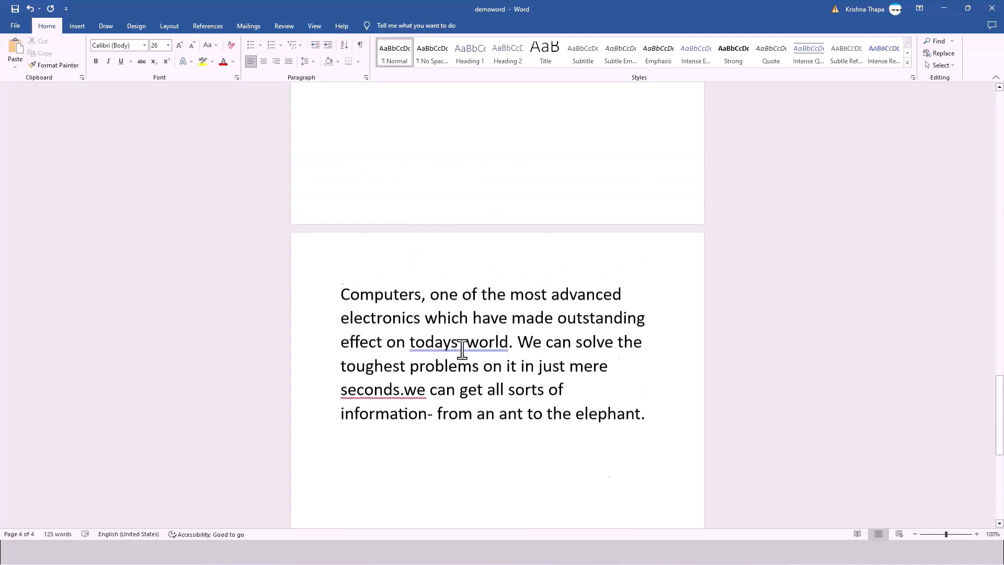
scroll(462, 349, up, 9)
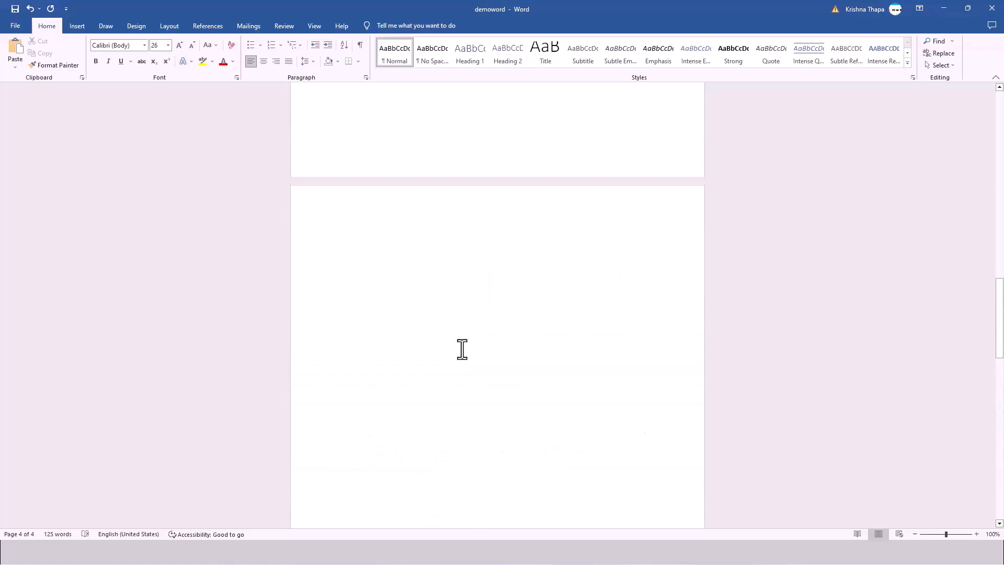
scroll(462, 349, up, 10)
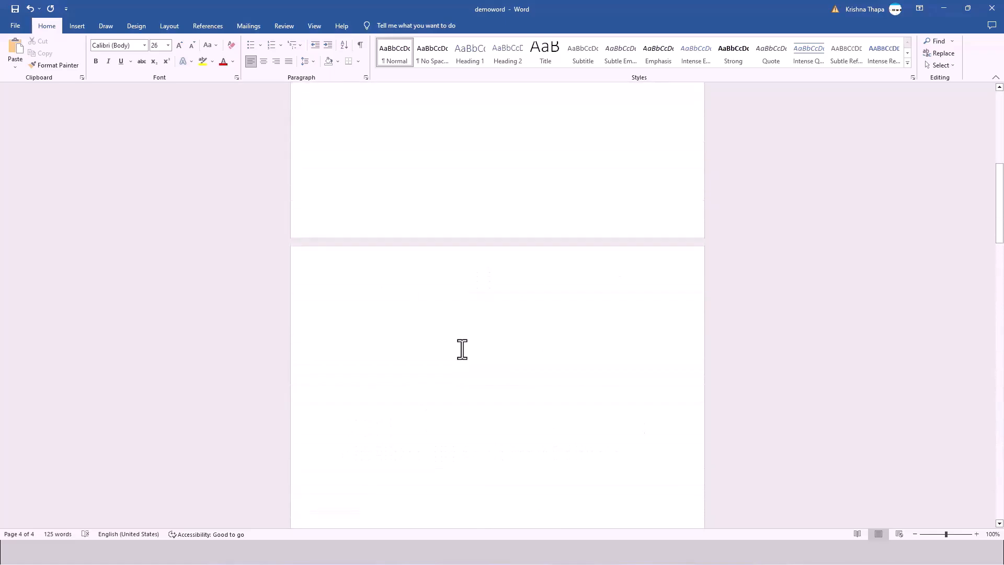
scroll(460, 350, up, 6)
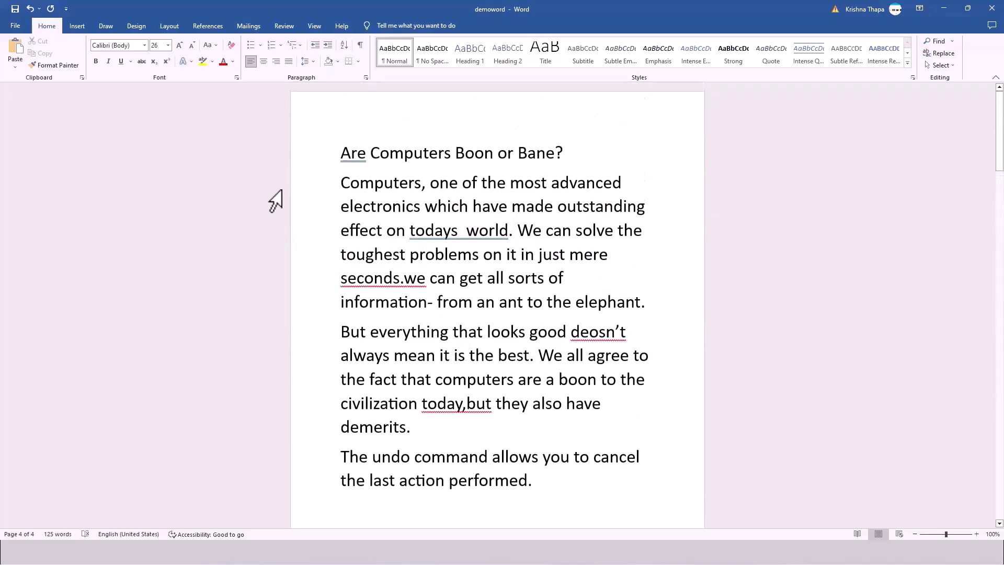
drag(343, 183, 737, 309)
key(ctrl+c)
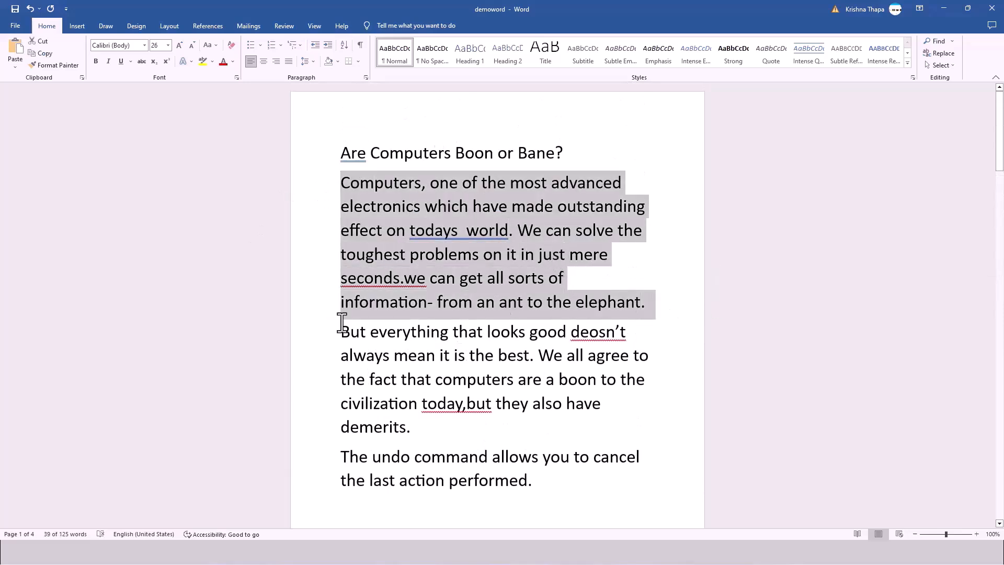
Paste the copied paragraph at the top of blank page 3.
scroll(350, 315, down, 10)
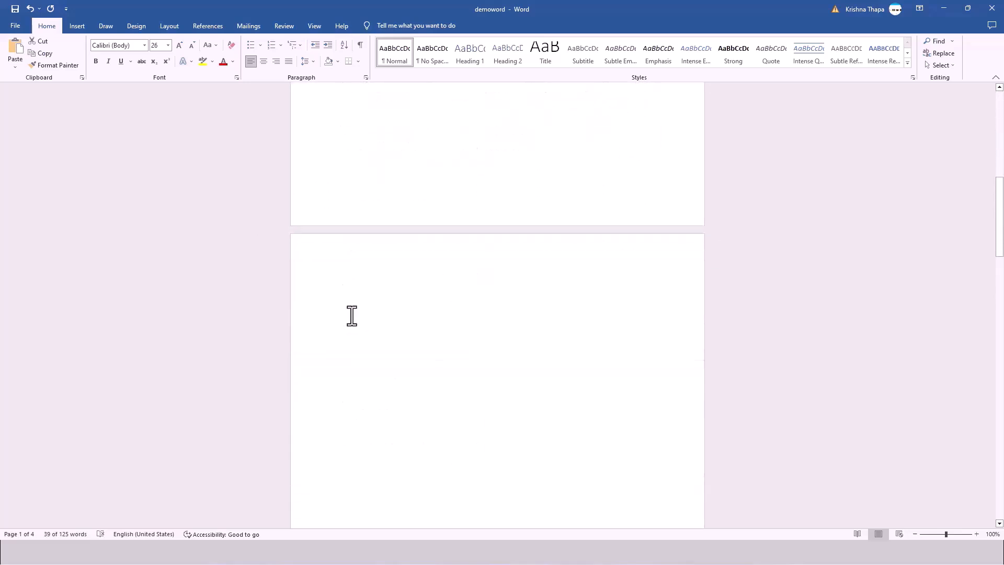
scroll(351, 315, down, 5)
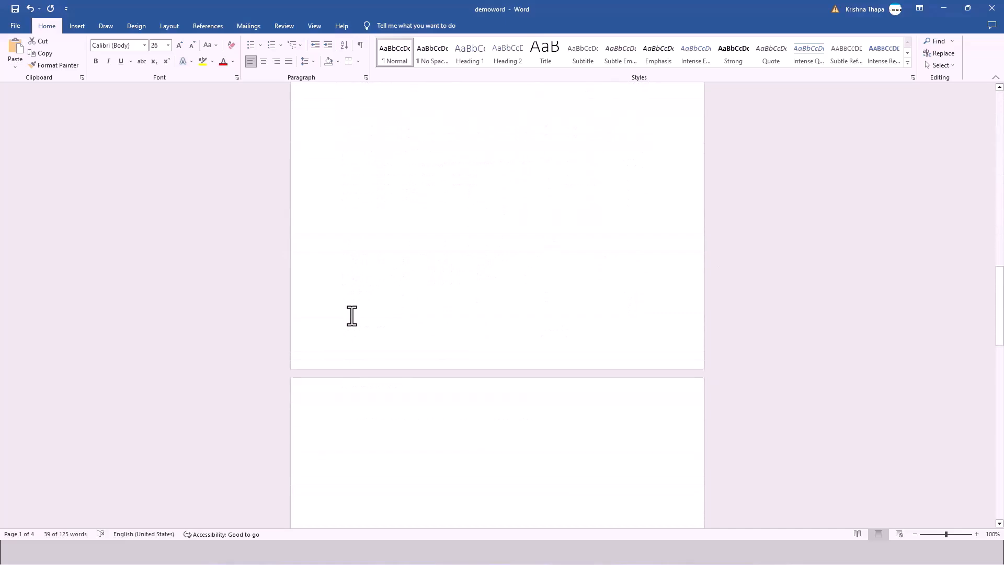
scroll(351, 315, down, 10)
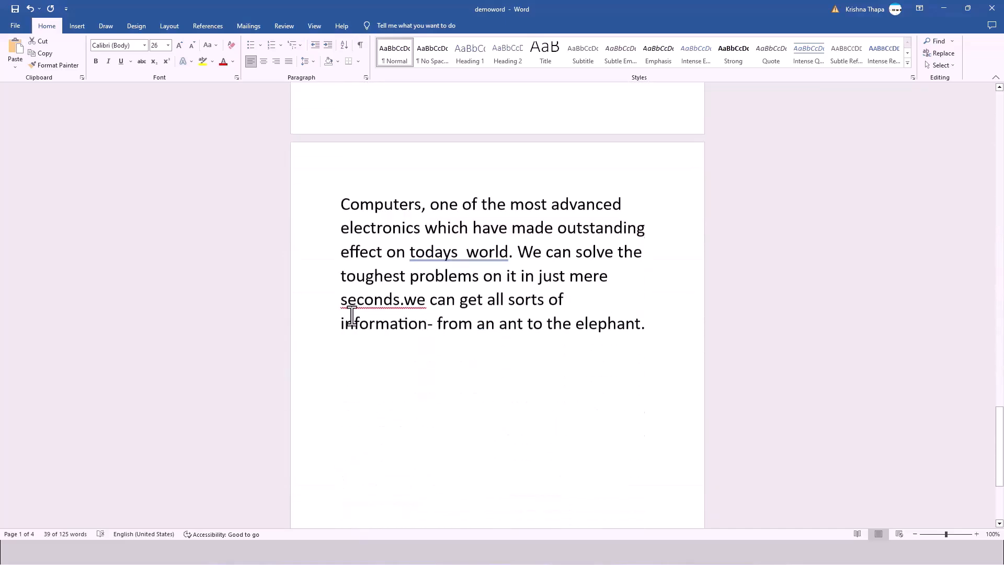
scroll(426, 271, up, 8)
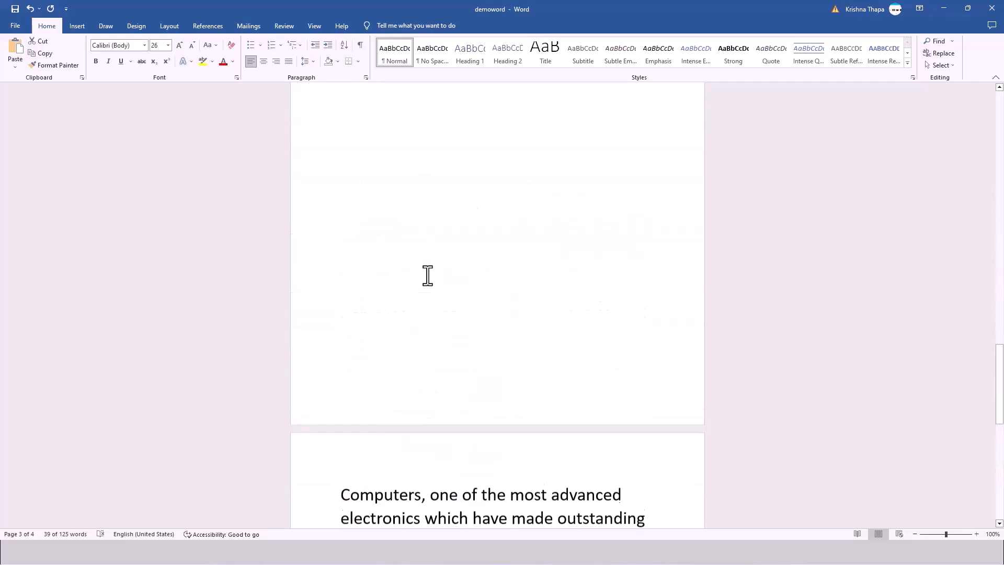
scroll(427, 276, up, 4)
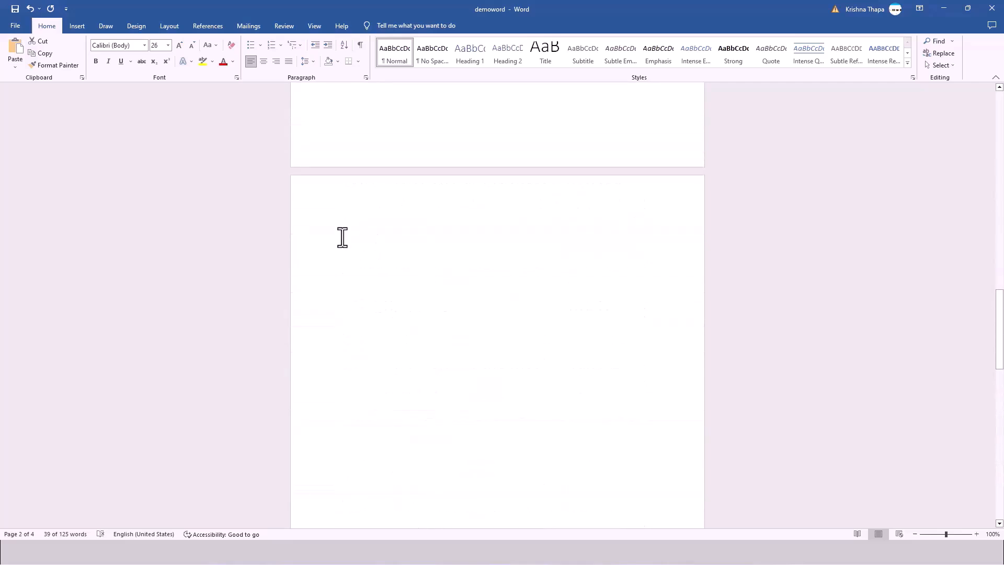
click(340, 234)
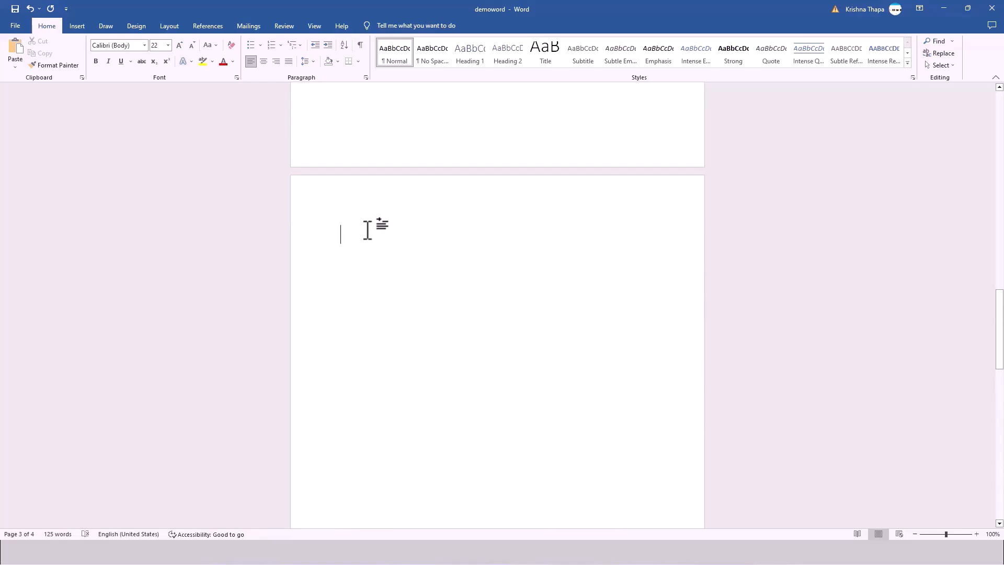
key(ctrl+v)
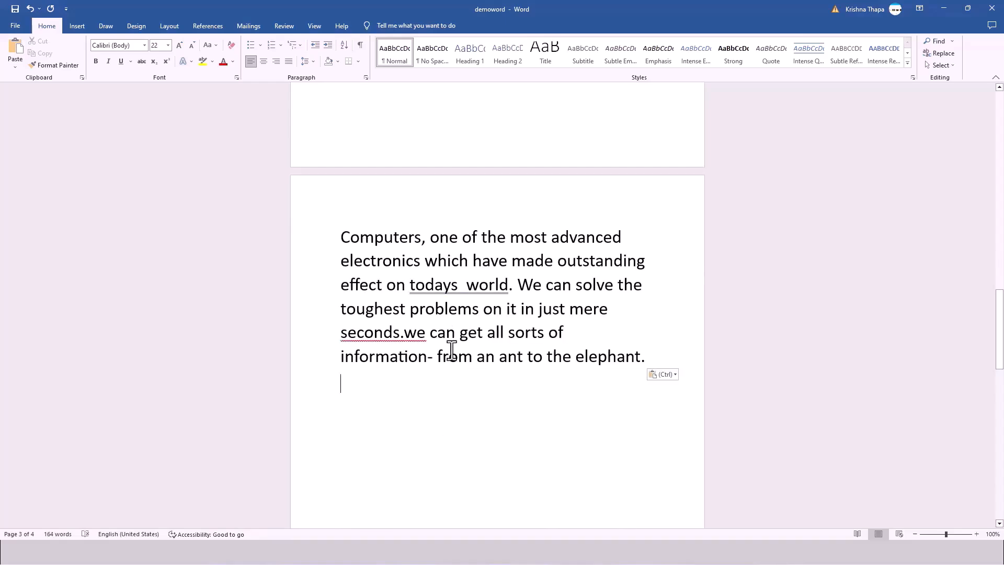
Paste another copy of the paragraph near the top of blank page 2.
scroll(426, 332, up, 10)
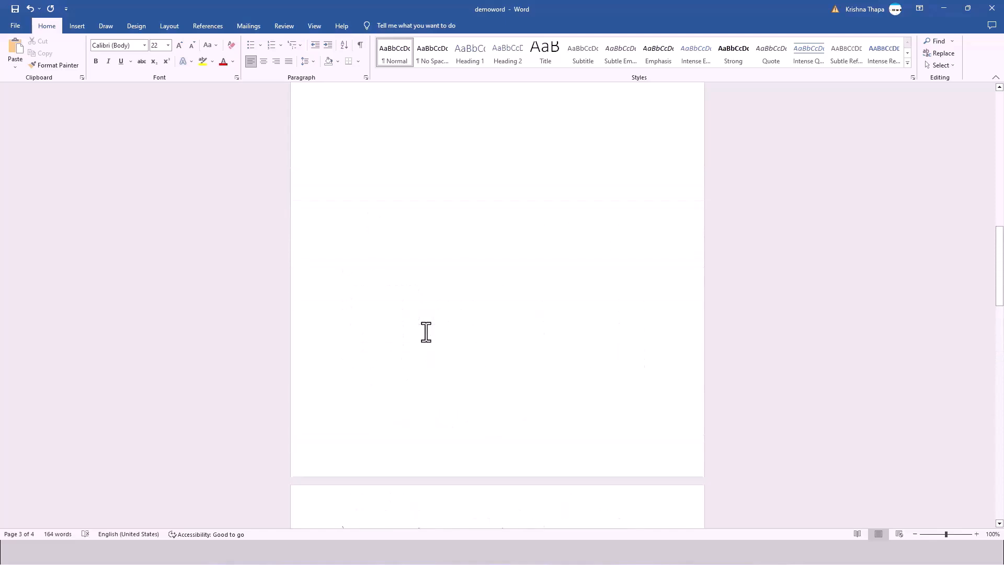
scroll(426, 332, up, 2)
click(367, 316)
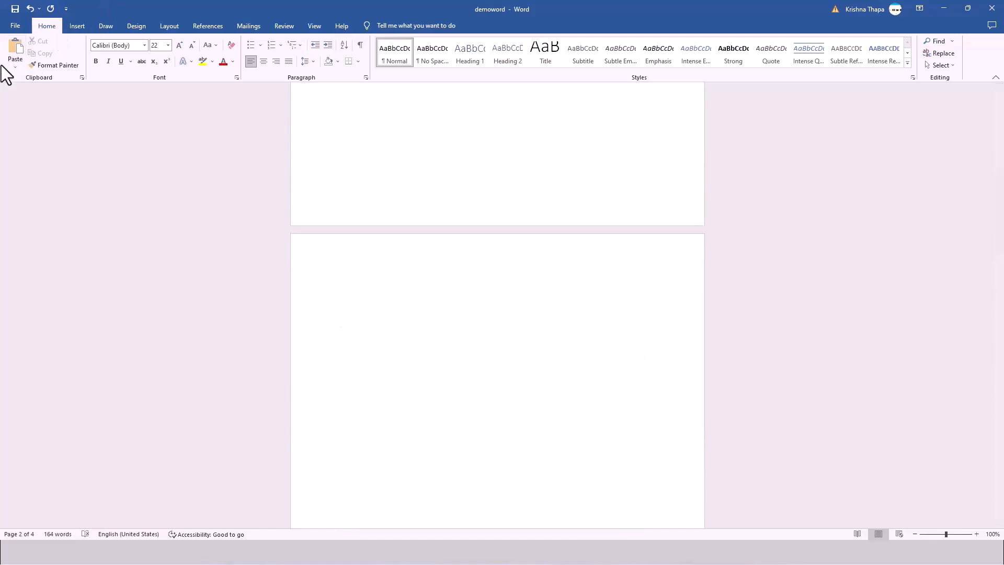
click(13, 56)
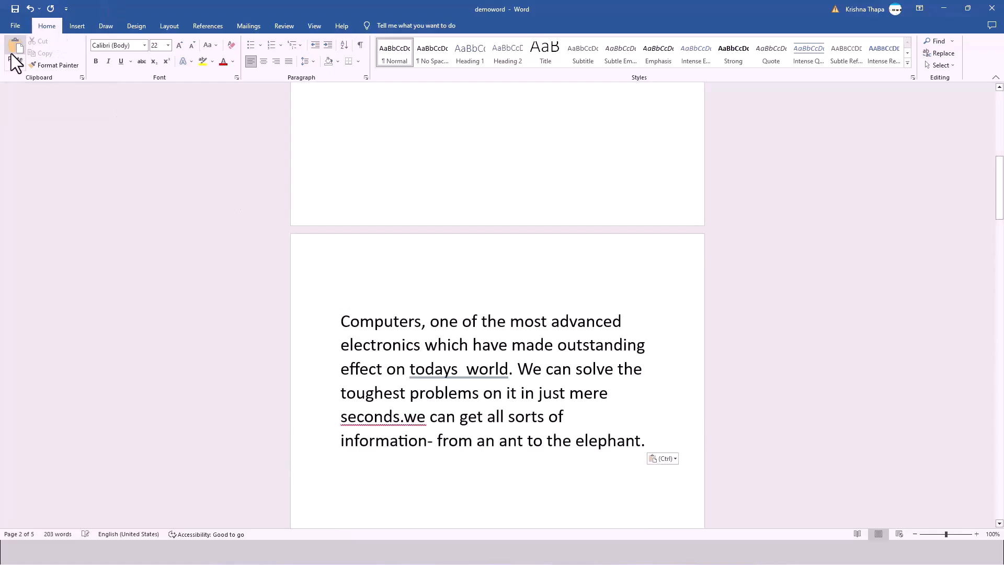
Look through the pages after the first to check the pasted copies of the paragraph.
scroll(406, 396, down, 10)
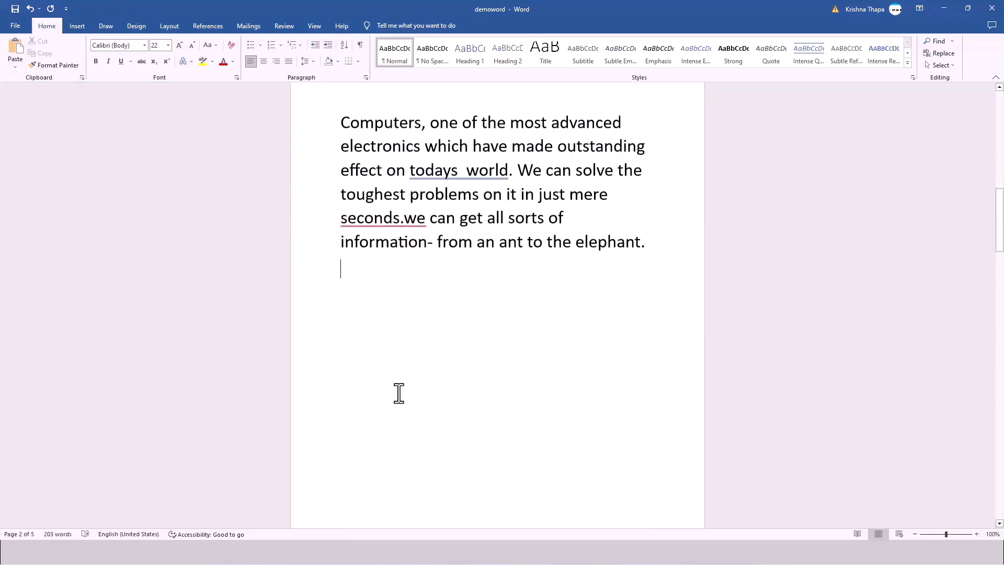
scroll(399, 393, down, 10)
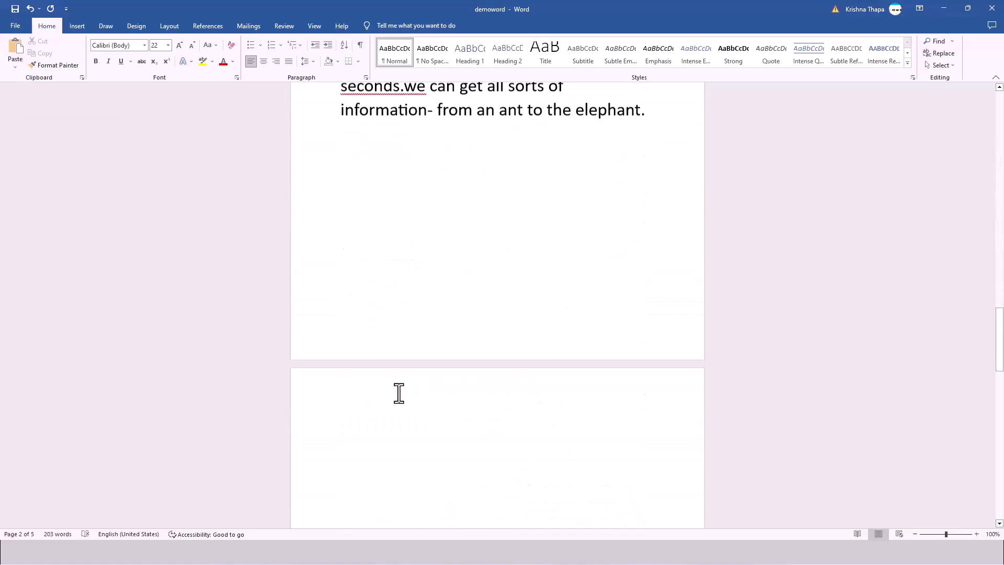
scroll(398, 394, down, 15)
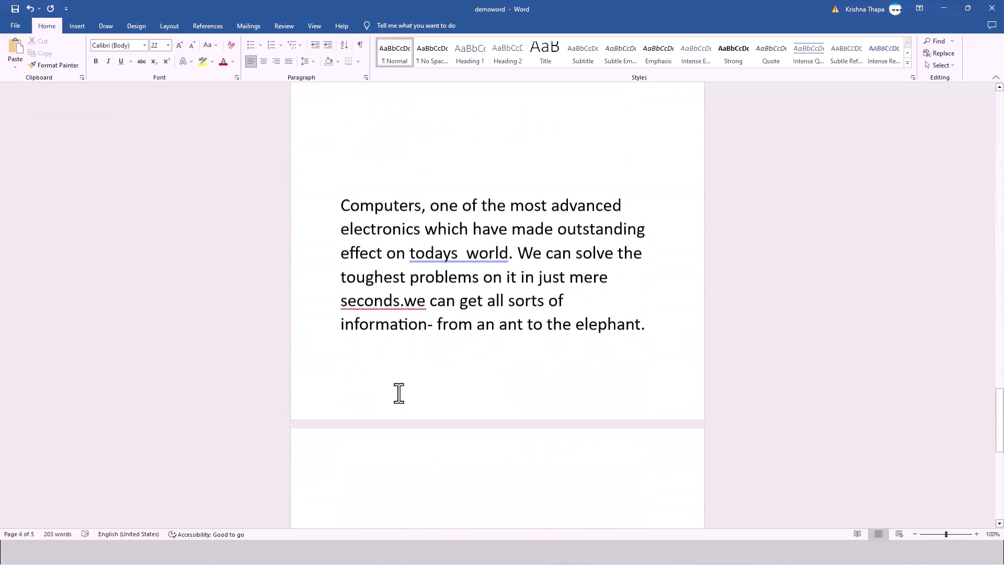
scroll(399, 393, up, 10)
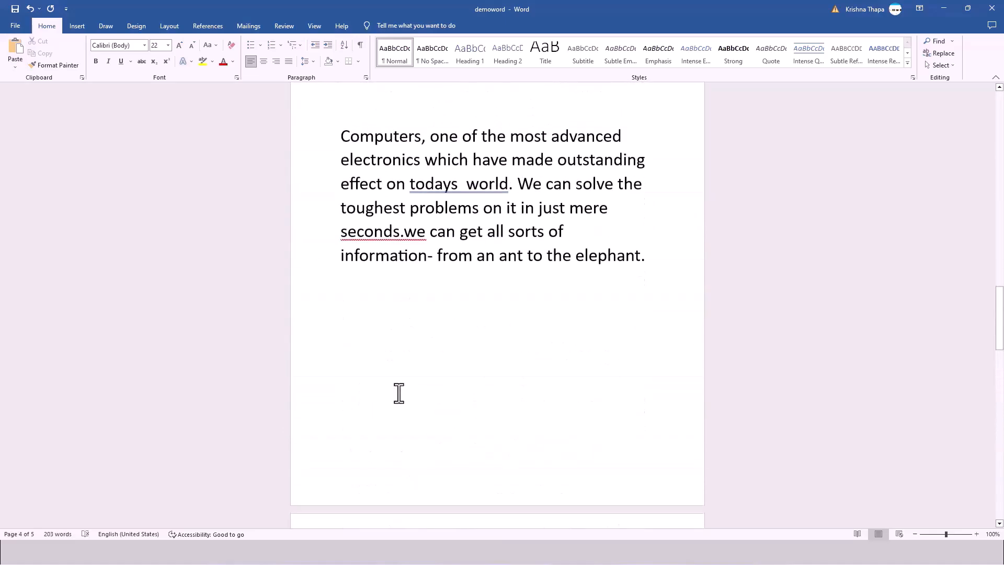
scroll(399, 394, up, 15)
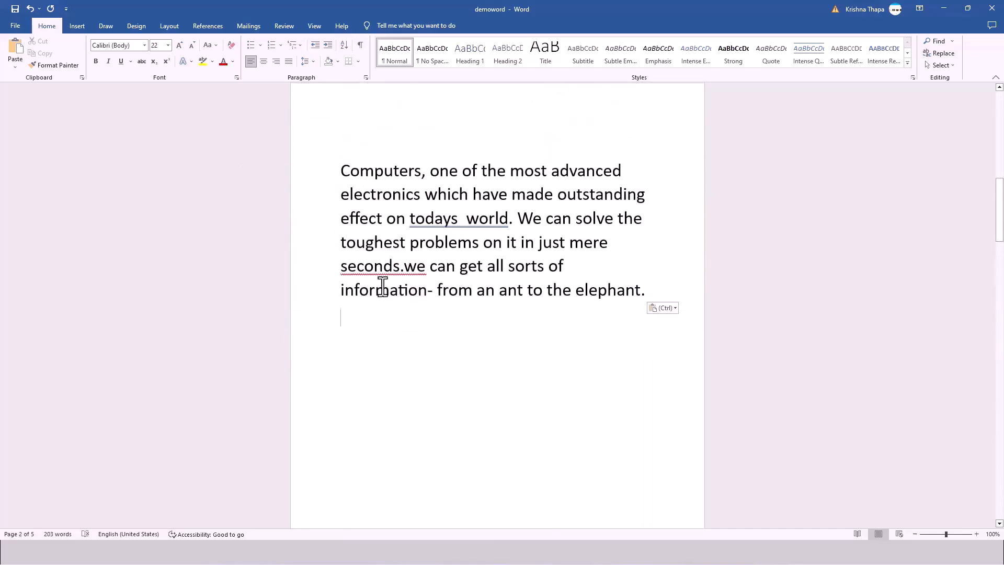
scroll(382, 285, down, 10)
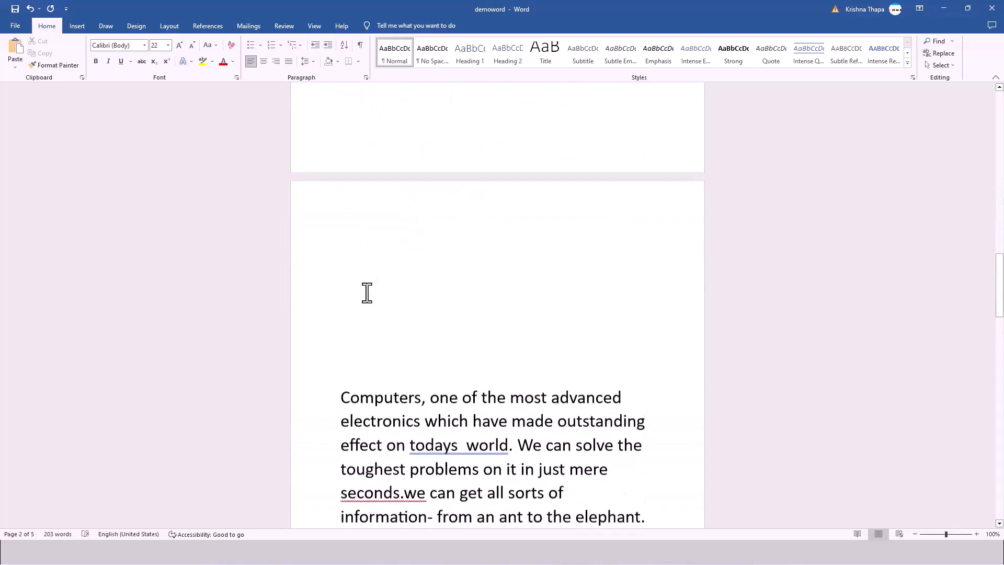
Remove the blank lines above the pasted paragraphs on pages 3 and 4 so each starts at the top of its page.
click(344, 366)
scroll(344, 366, down, 5)
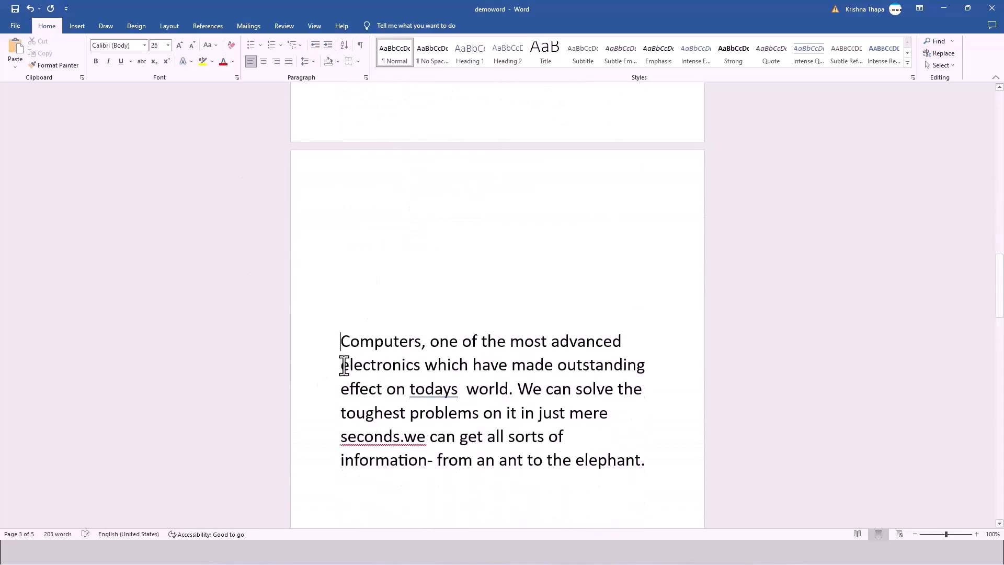
scroll(344, 366, down, 8)
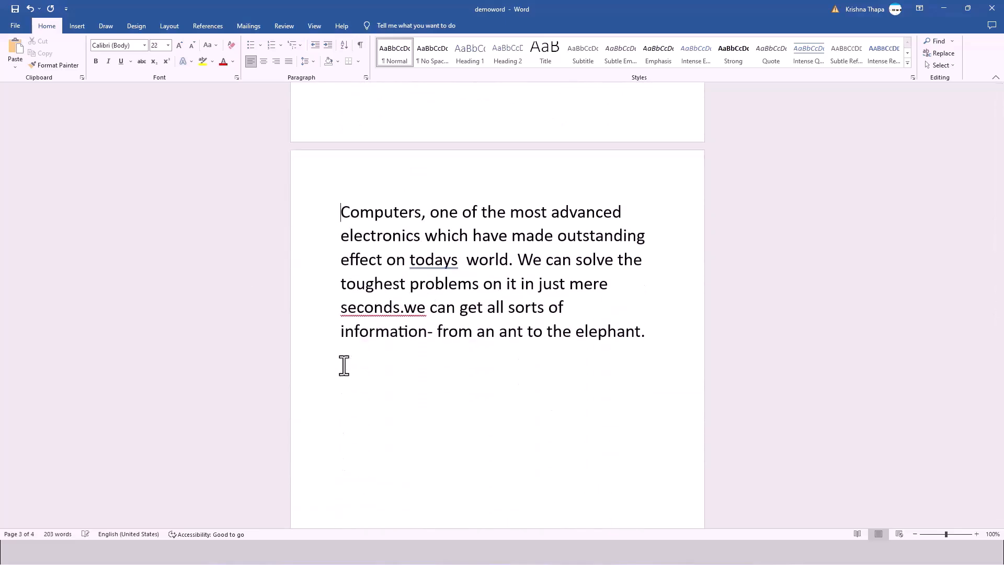
scroll(345, 367, down, 5)
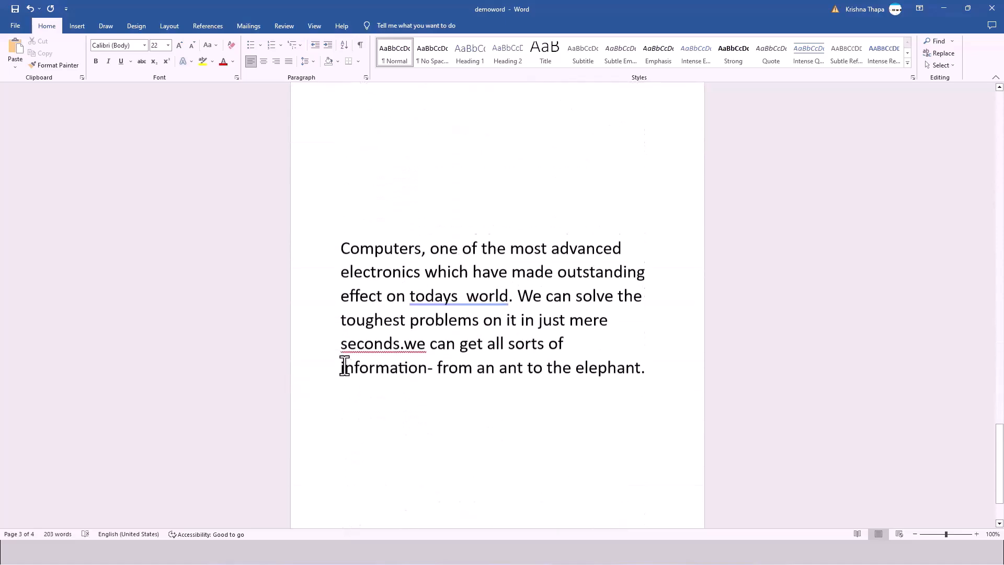
scroll(345, 238, down, 4)
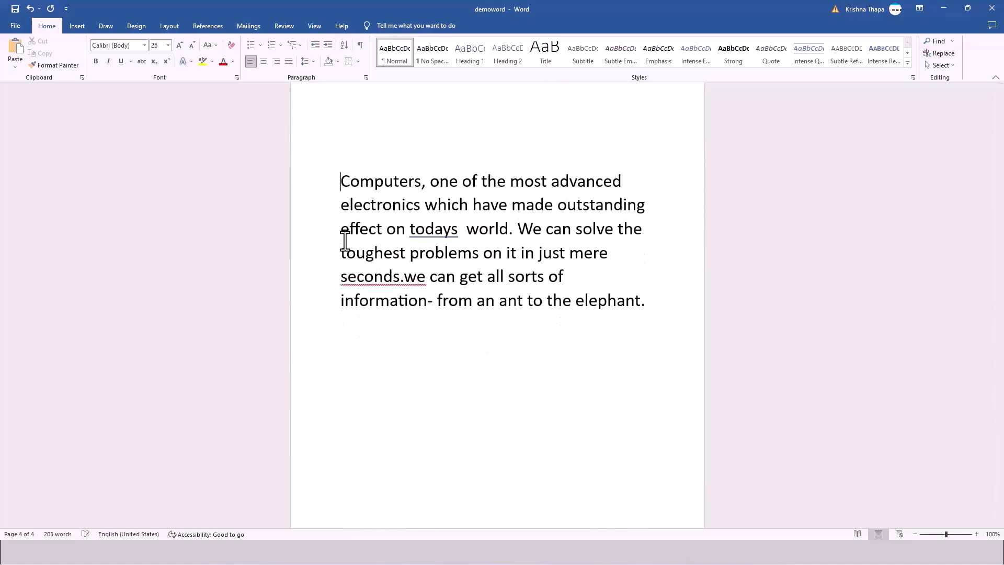
Look back through the pages up to page 1 to check the layout of the pasted copies.
scroll(344, 238, up, 9)
scroll(497, 303, up, 3)
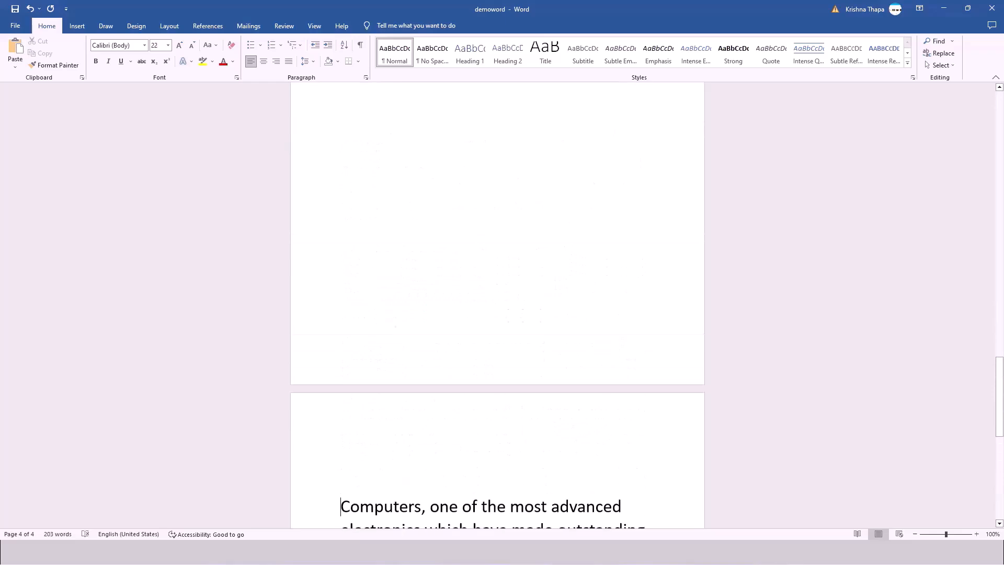
scroll(497, 303, down, 7)
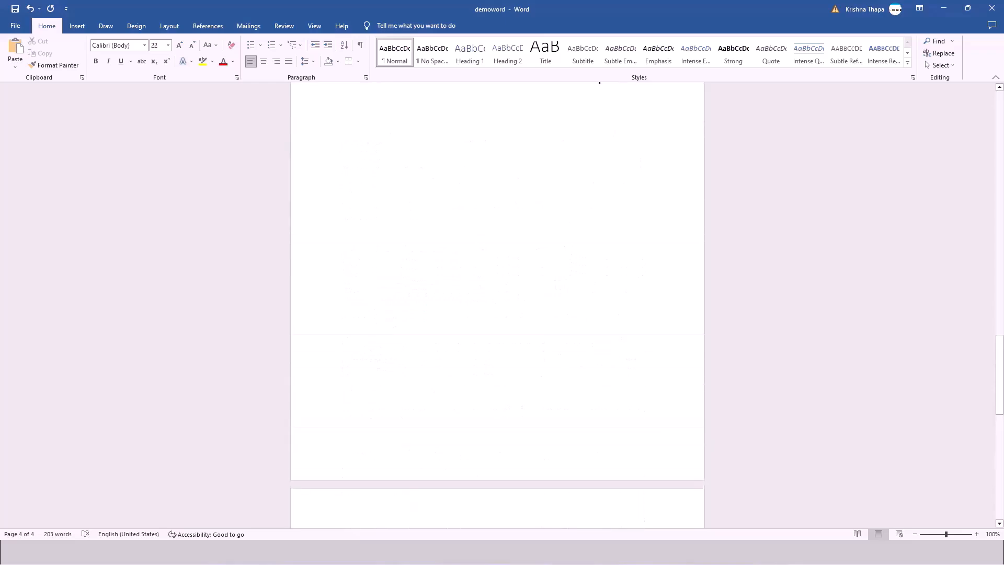
scroll(496, 303, up, 5)
scroll(497, 303, down, 5)
scroll(497, 303, up, 6)
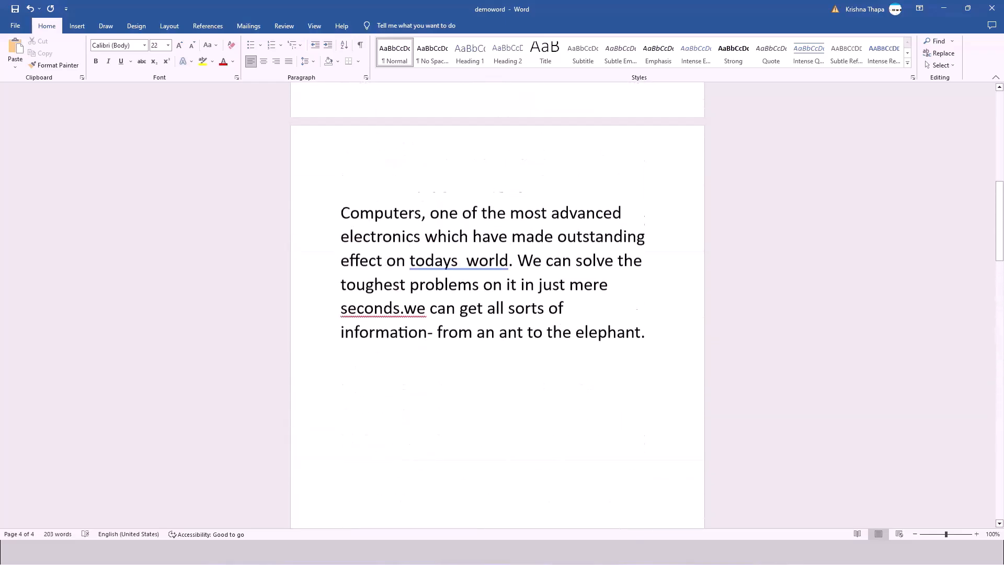
scroll(496, 304, up, 7)
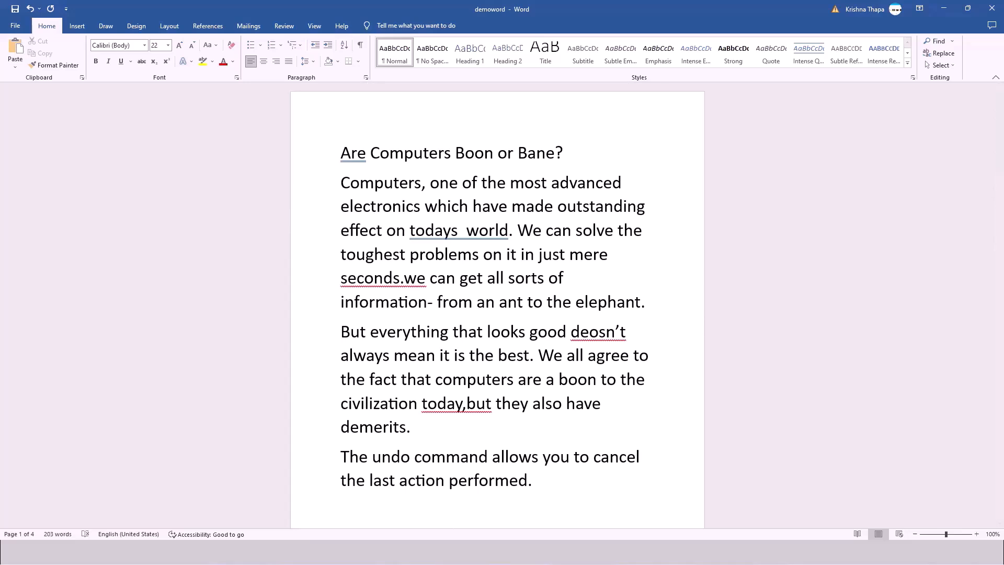
Paste the copied "Computers, one of the most advanced" paragraph below the "The undo command" paragraph at the end of page 1.
scroll(374, 215, down, 3)
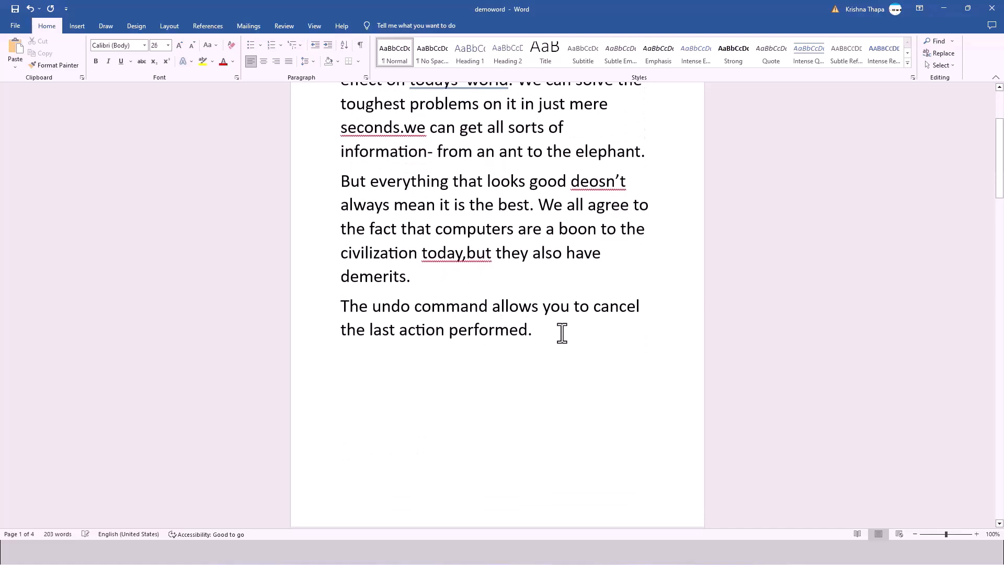
key(Return)
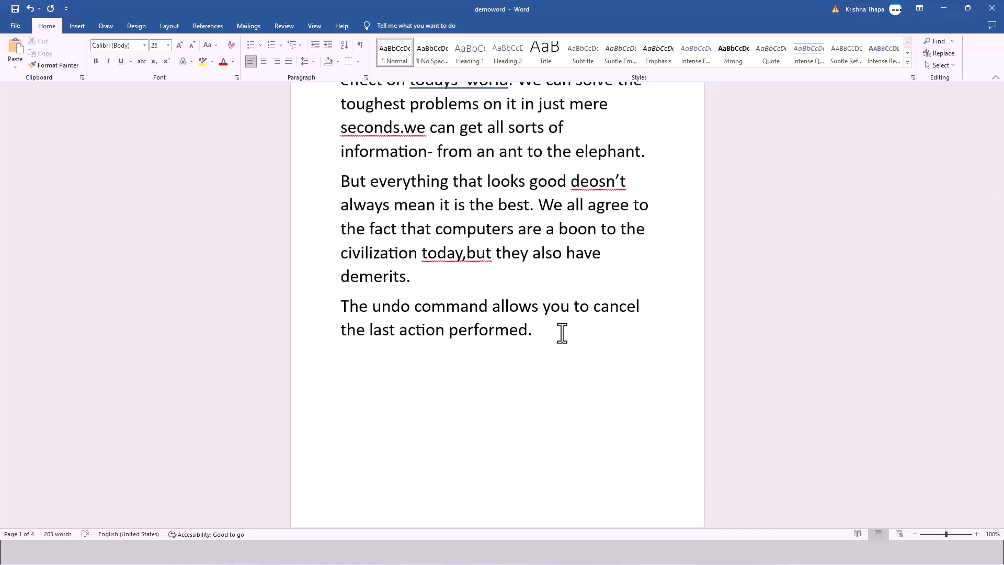
text(Computers, one of the most advanced electronics which have made outstanding effect on todays  world. We can solve the toughest problems on it in just mere seconds.we can get all sorts of information- from an ant to the elephant.)
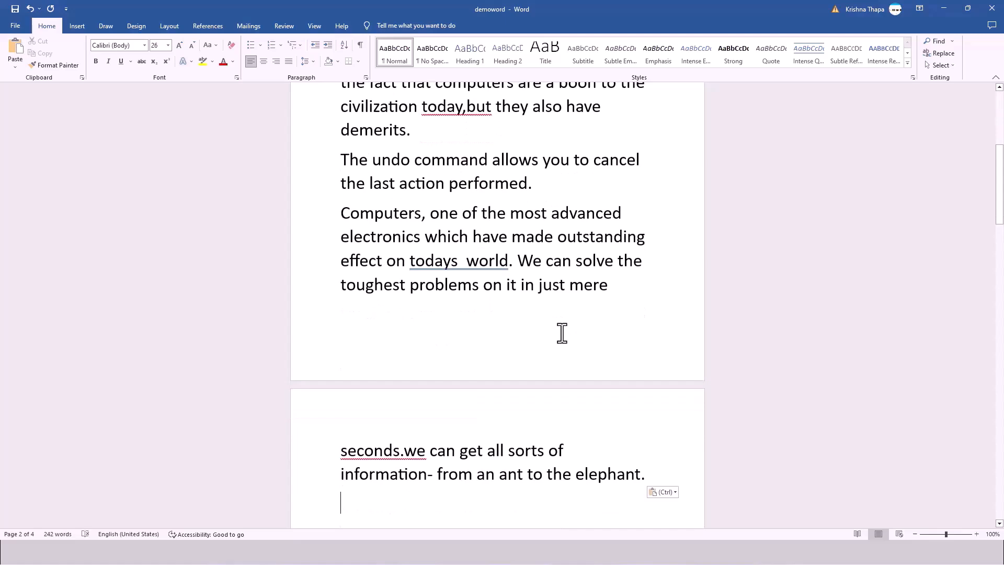
scroll(467, 499, up, 2)
scroll(456, 372, up, 2)
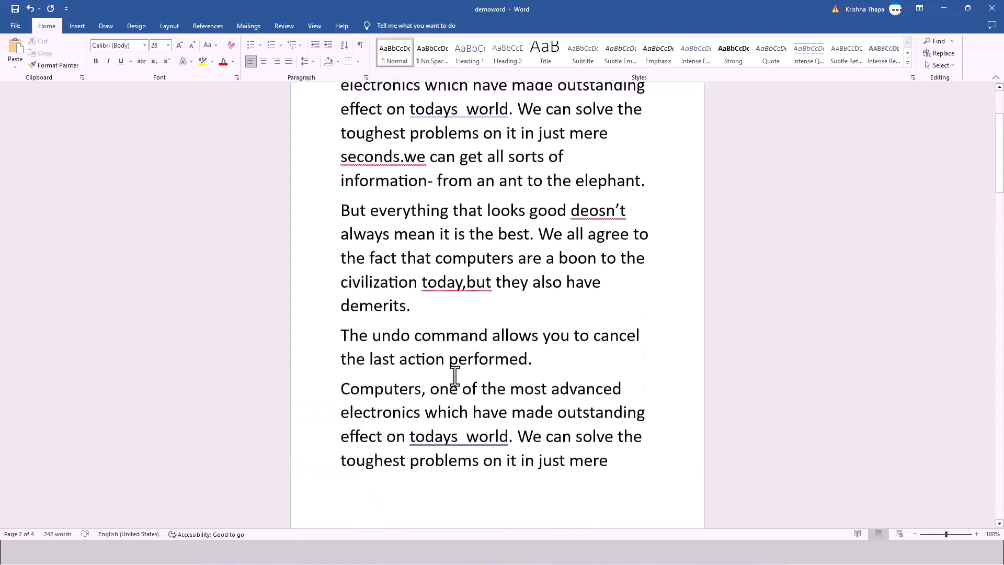
scroll(456, 371, down, 4)
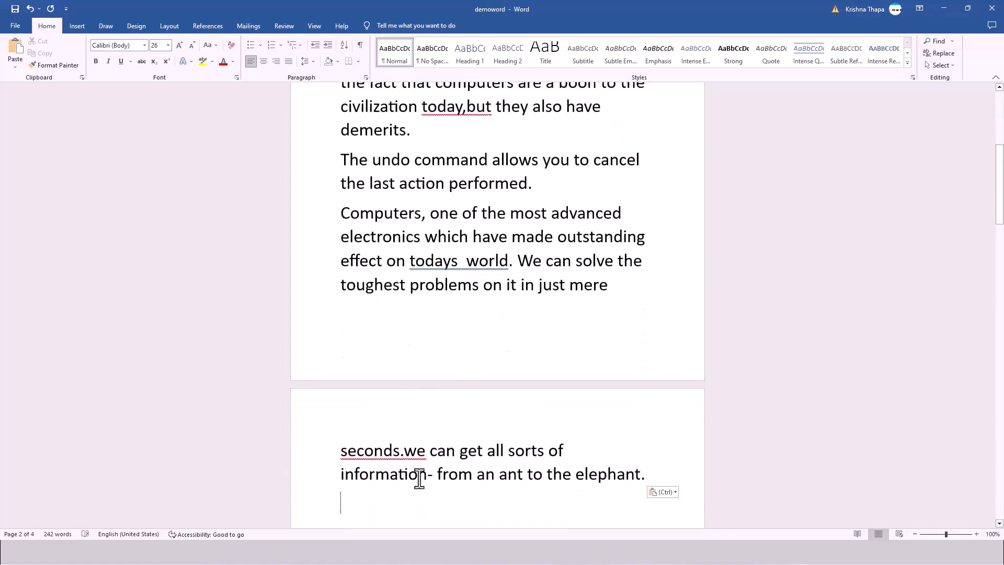
Delete the blank lines before the older paragraph copy on page 2 and undo the last deletions that merge it with the text above.
scroll(446, 450, down, 2)
scroll(444, 458, down, 7)
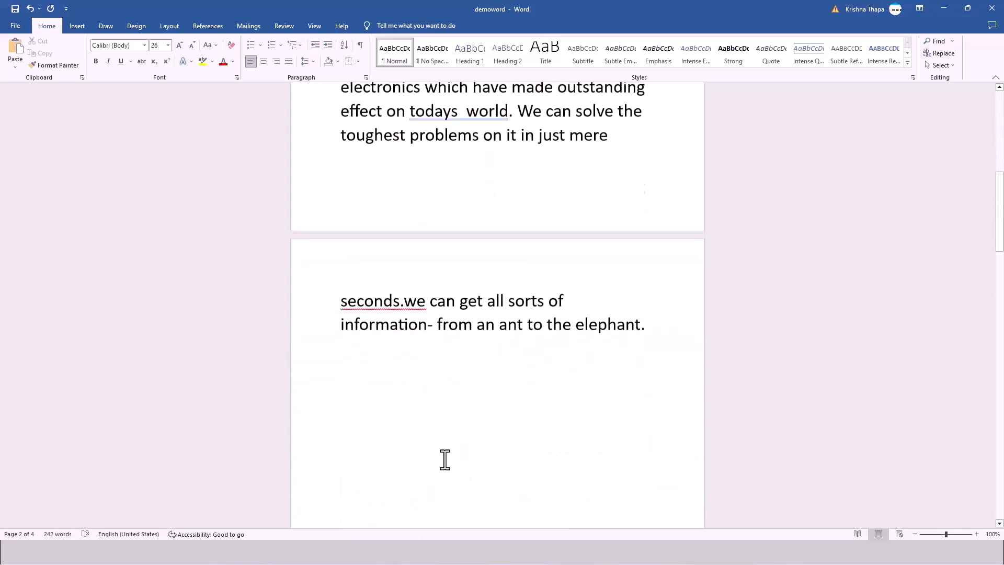
click(342, 437)
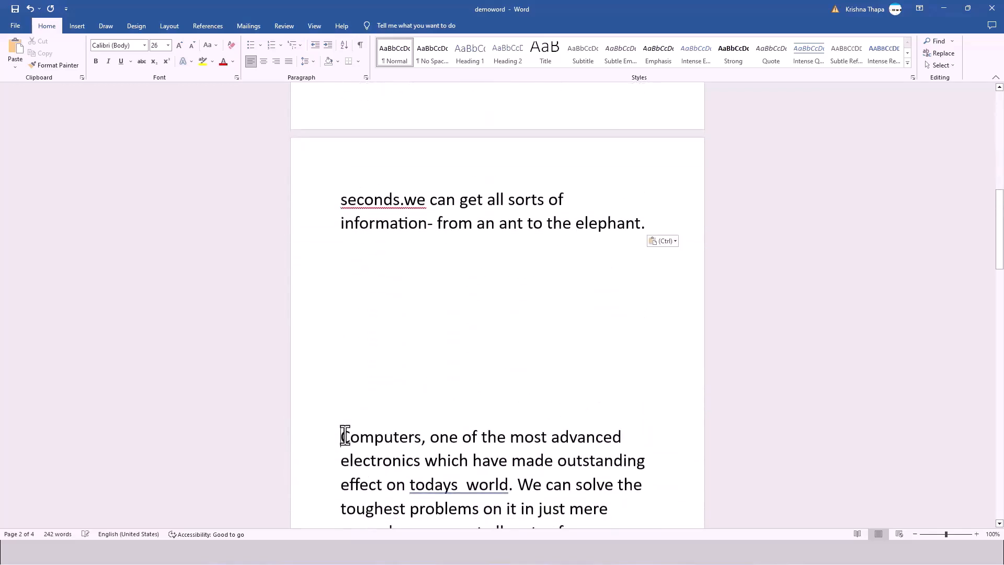
key(BackSpace)
key(BackSpace)
key(BackSpace)
key(BackSpace)
key(BackSpace)
key(BackSpace)
key(BackSpace)
key(BackSpace)
key(BackSpace)
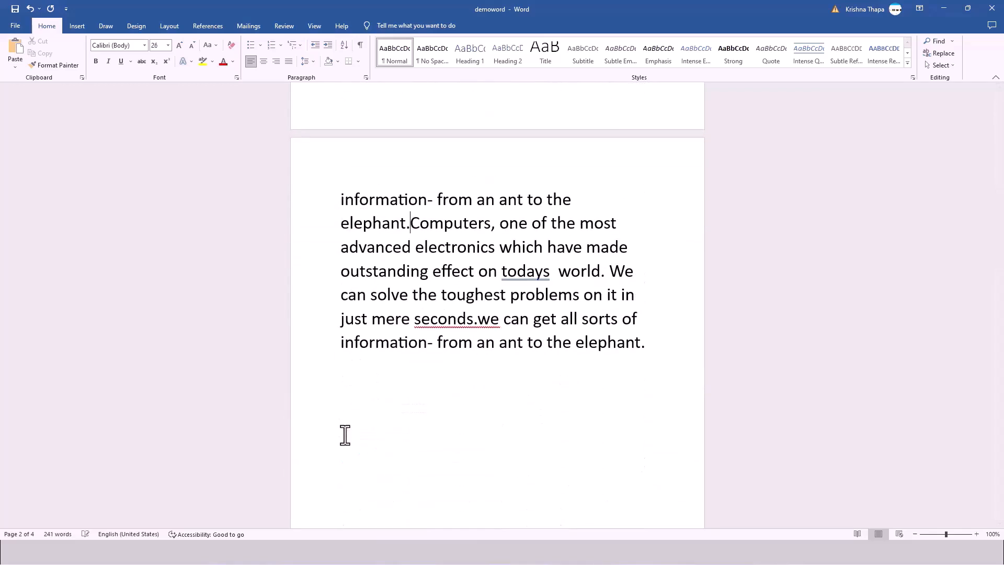
key(ctrl+z)
key(ctrl+z)
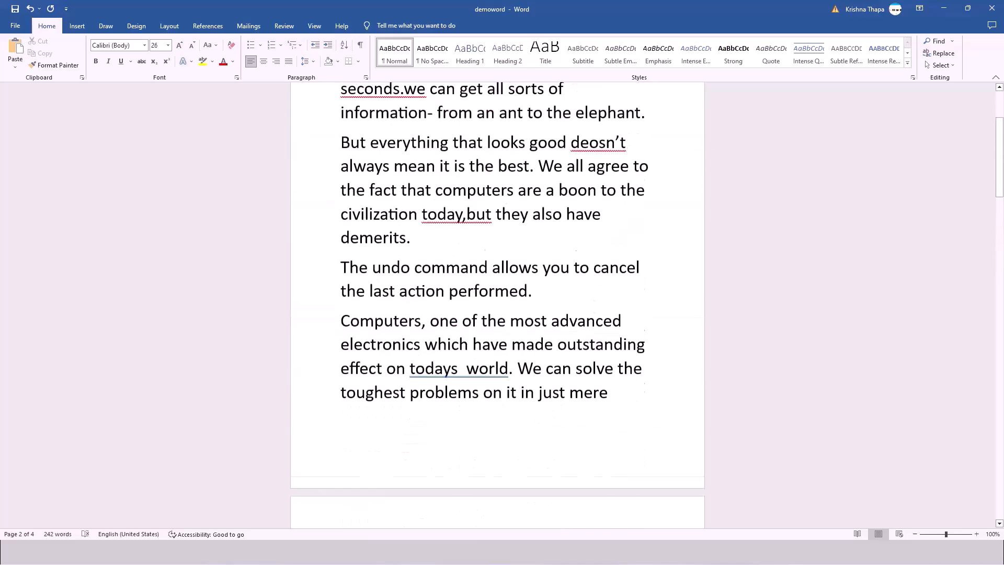
Cut the paragraph "The undo command allows you to cancel the last action performed." from page 1.
scroll(498, 305, up, 4)
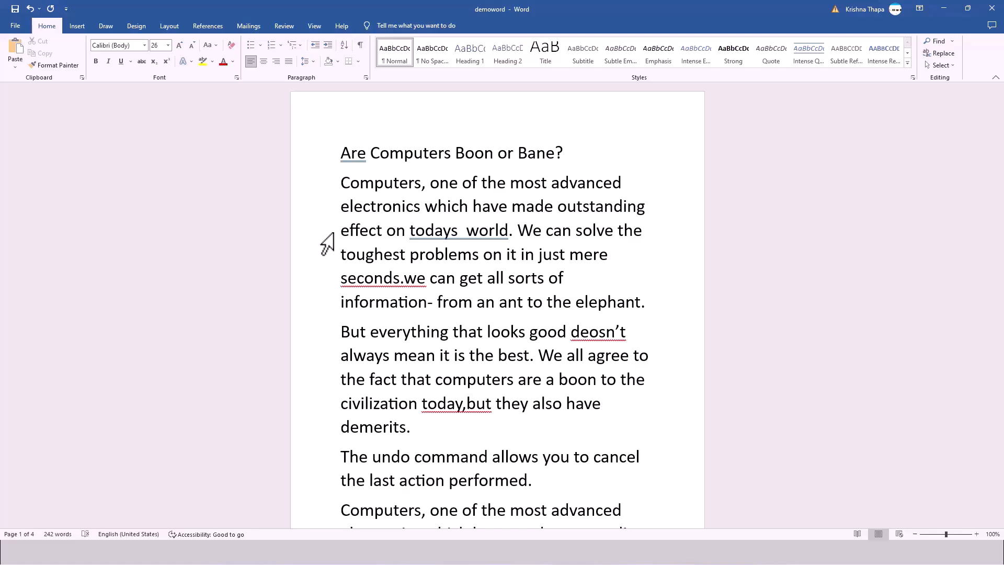
scroll(327, 243, down, 3)
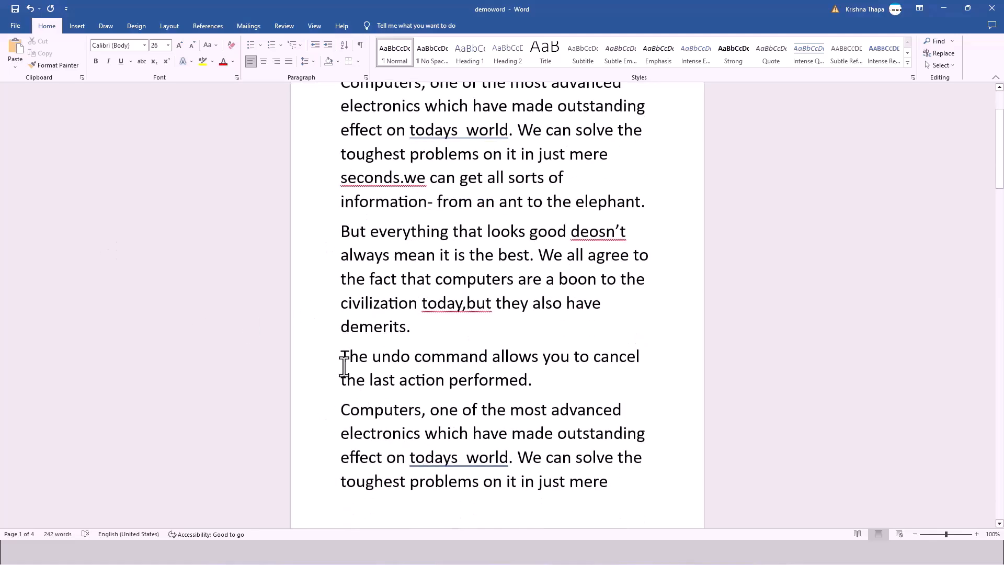
drag(343, 355, 540, 383)
key(ctrl+c)
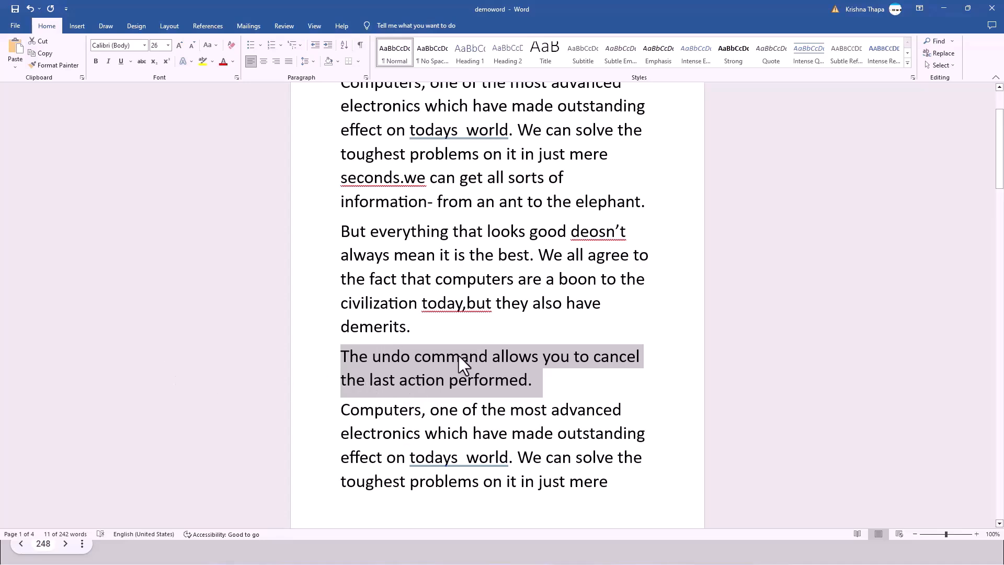
right_click(398, 375)
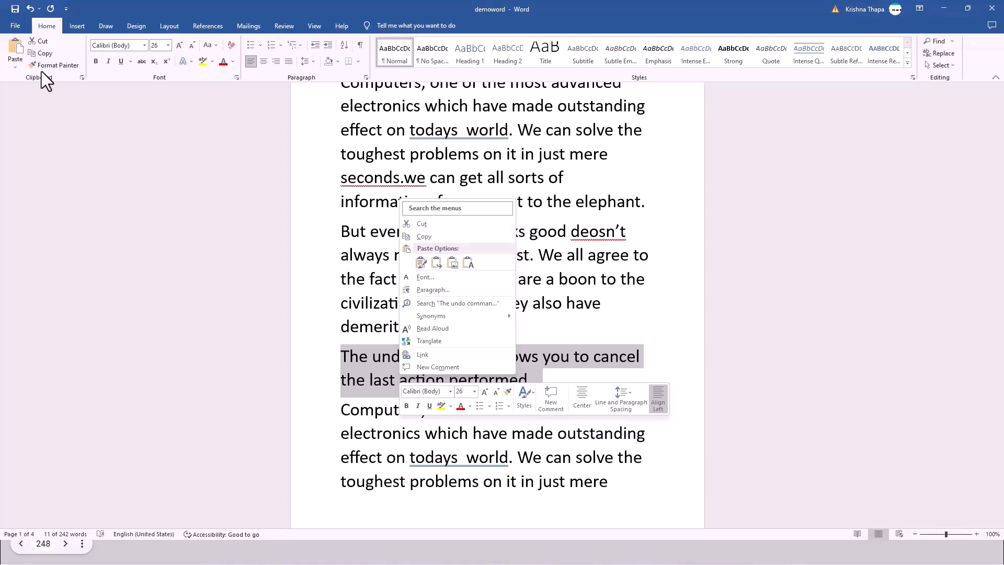
click(175, 196)
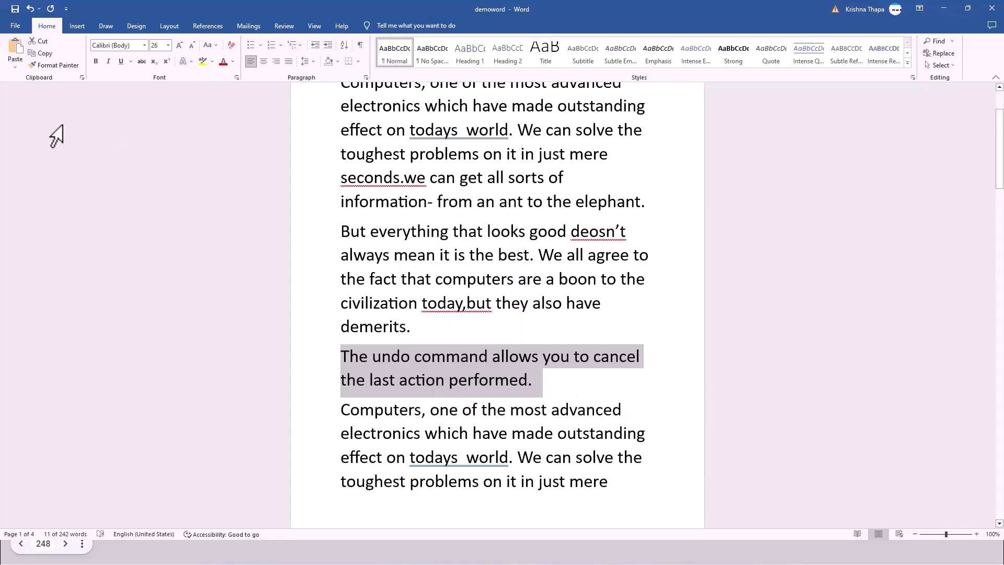
click(38, 42)
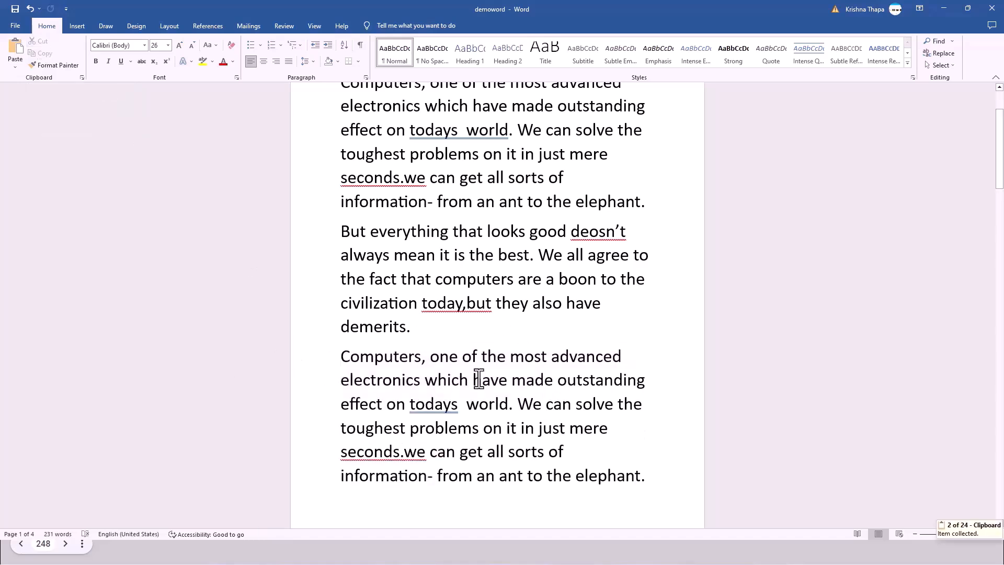
Examine pages 1 and 2 to see where the "The undo command" paragraph was cut and how the remaining text is laid out.
scroll(407, 387, down, 2)
scroll(406, 387, down, 8)
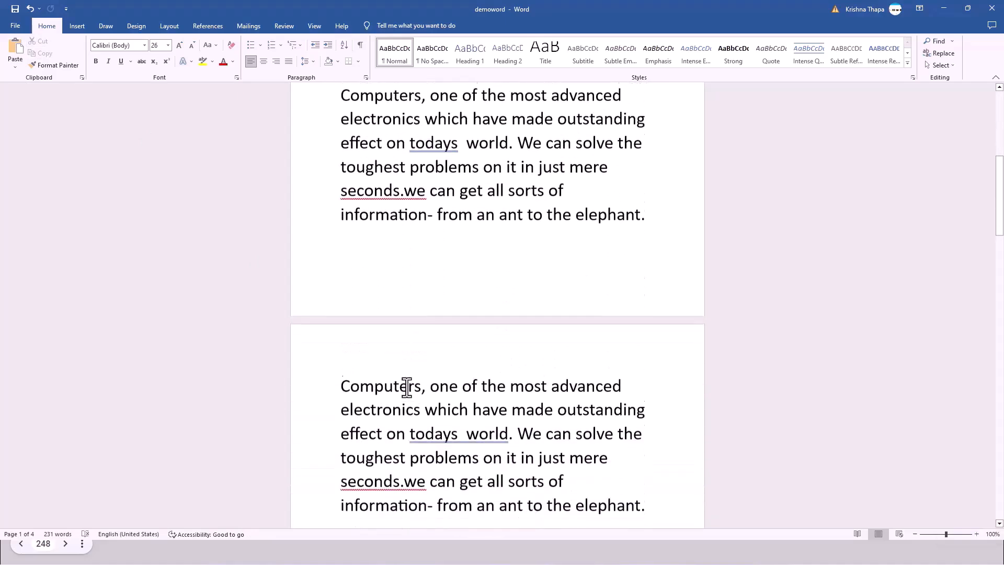
scroll(407, 387, down, 3)
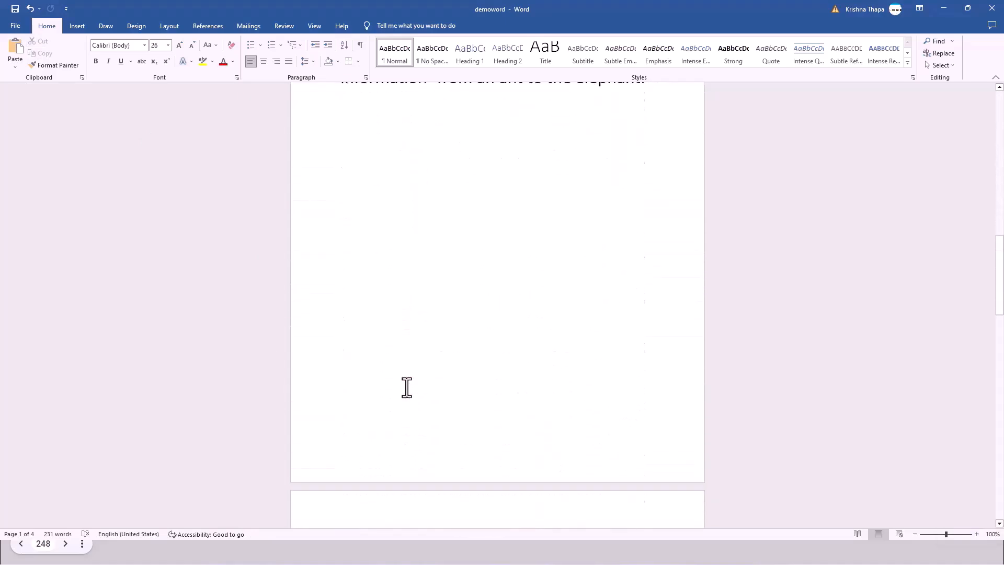
scroll(407, 387, up, 2)
scroll(338, 312, up, 7)
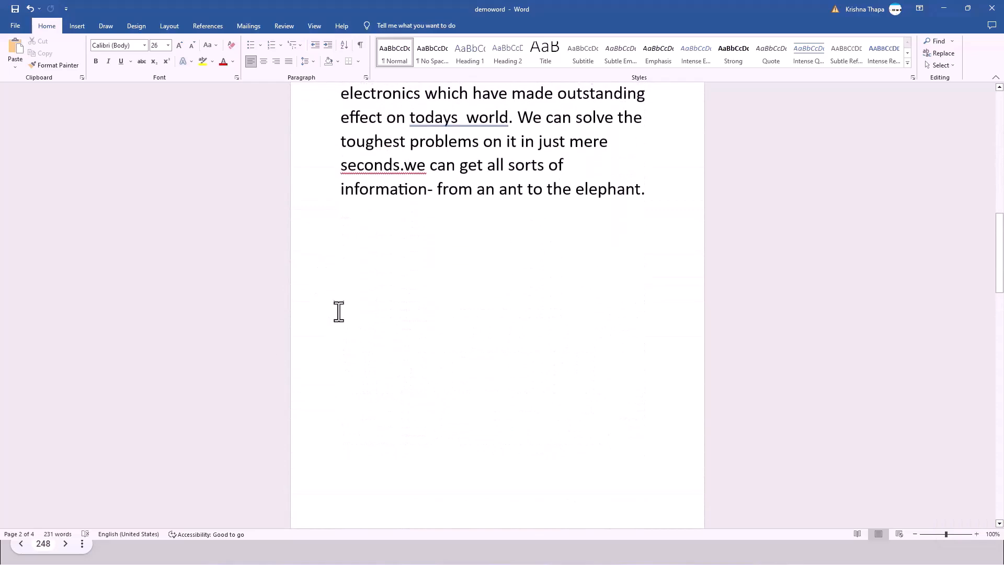
scroll(338, 311, up, 5)
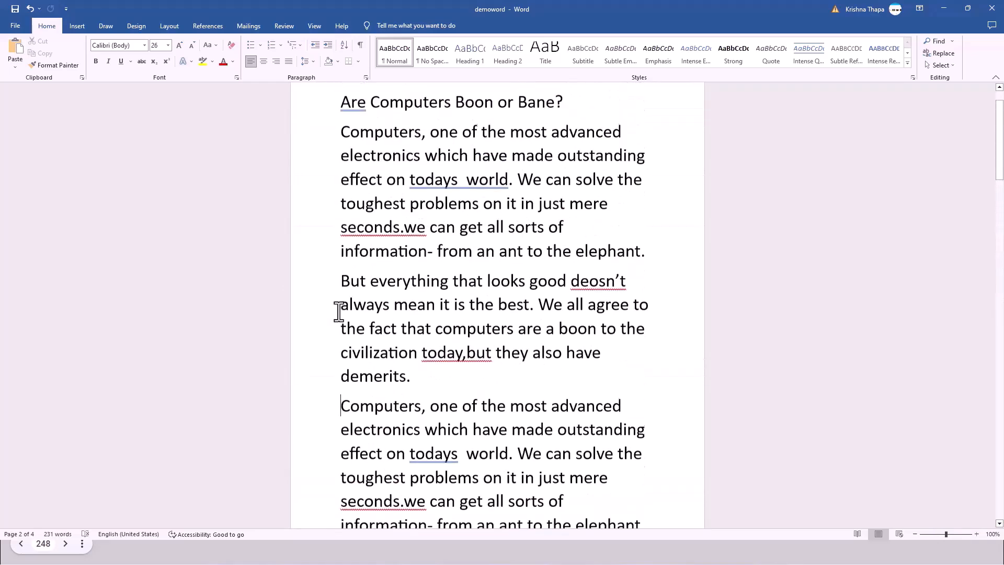
scroll(338, 312, down, 4)
click(341, 246)
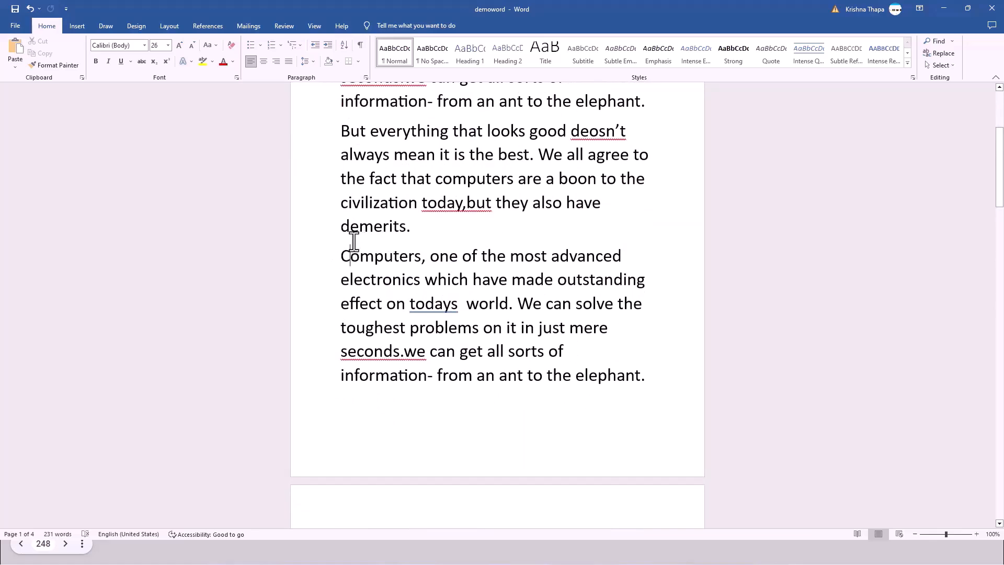
Paste the cut "The undo command" paragraph on page 2, one blank line below the paragraph about computers.
scroll(354, 241, down, 8)
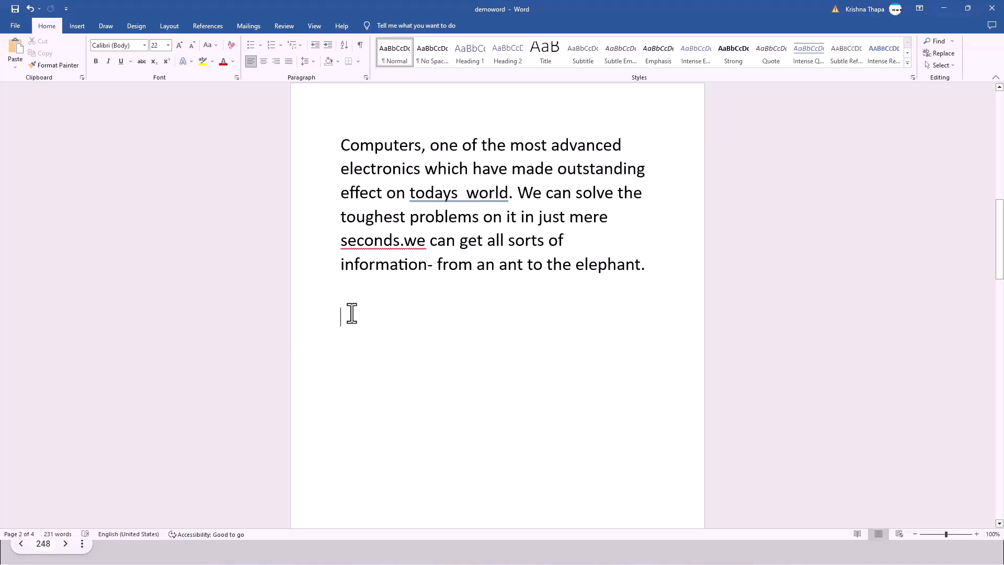
right_click(347, 312)
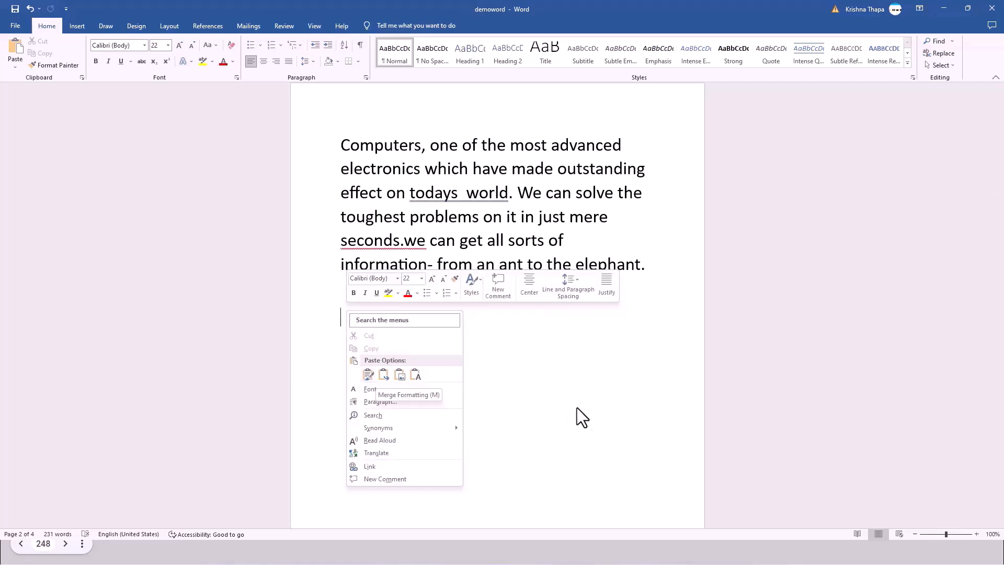
click(274, 235)
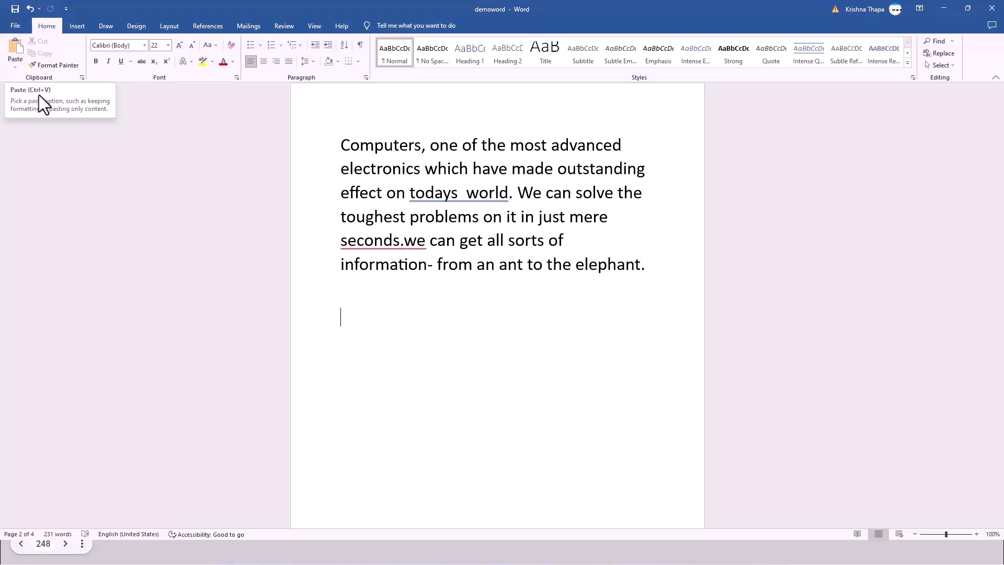
click(14, 50)
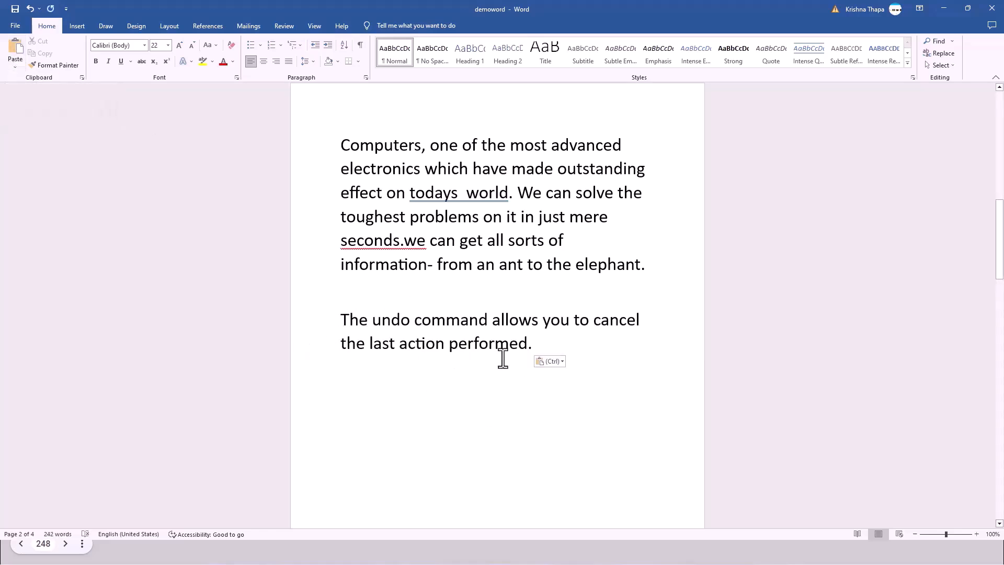
scroll(470, 356, up, 2)
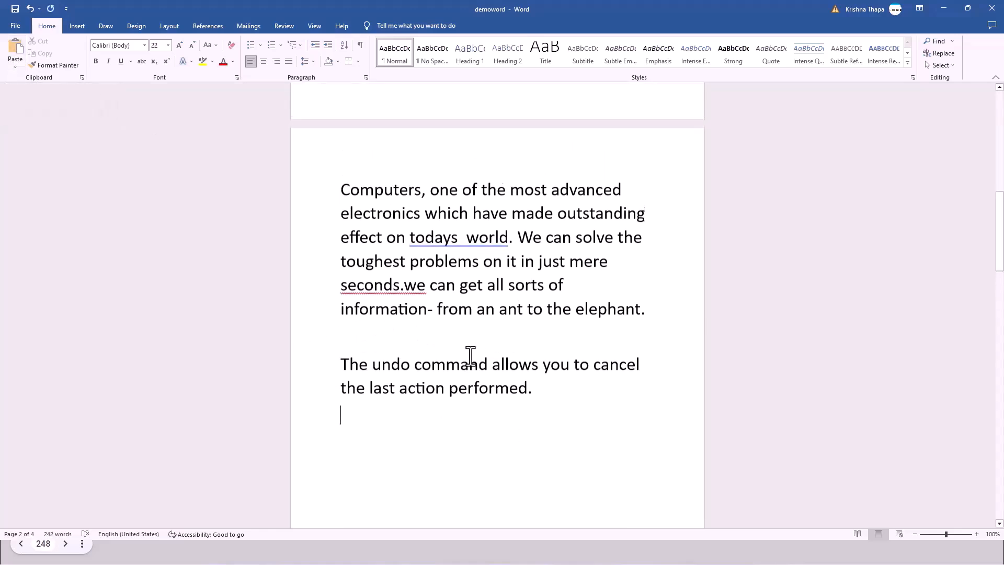
scroll(470, 357, up, 10)
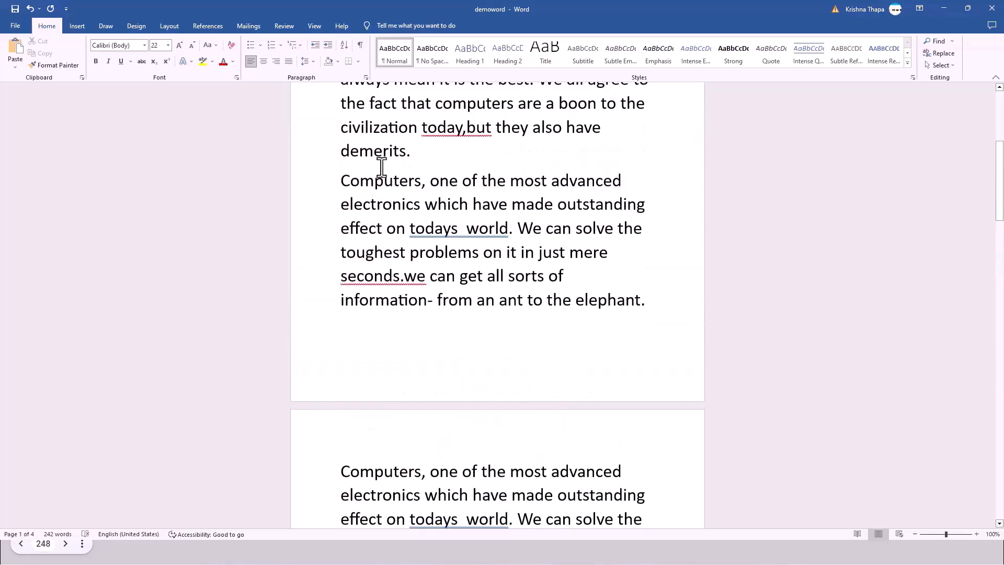
scroll(366, 181, down, 10)
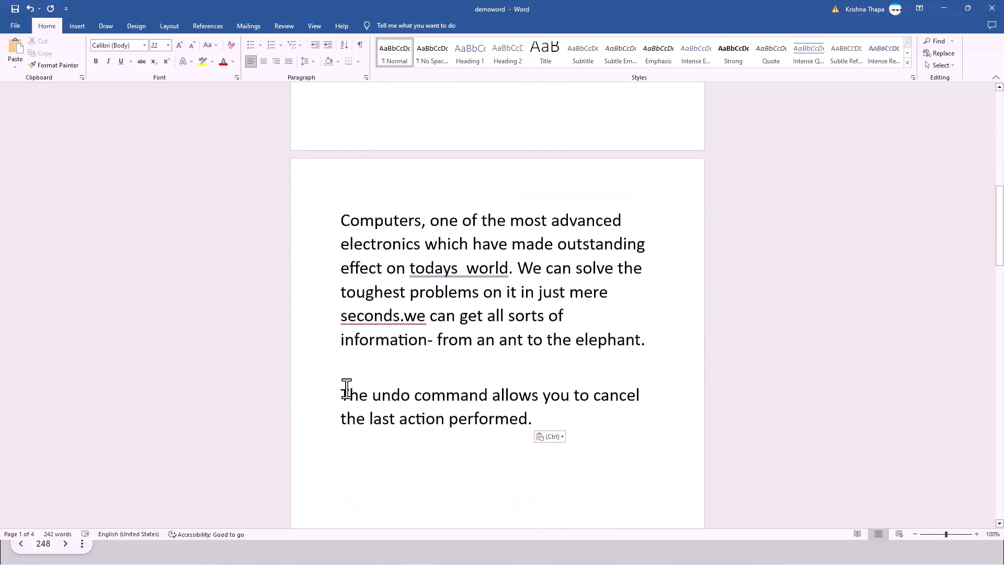
Examine the document's pages to review the original, copied and moved paragraphs after the cut and paste.
scroll(435, 388, up, 20)
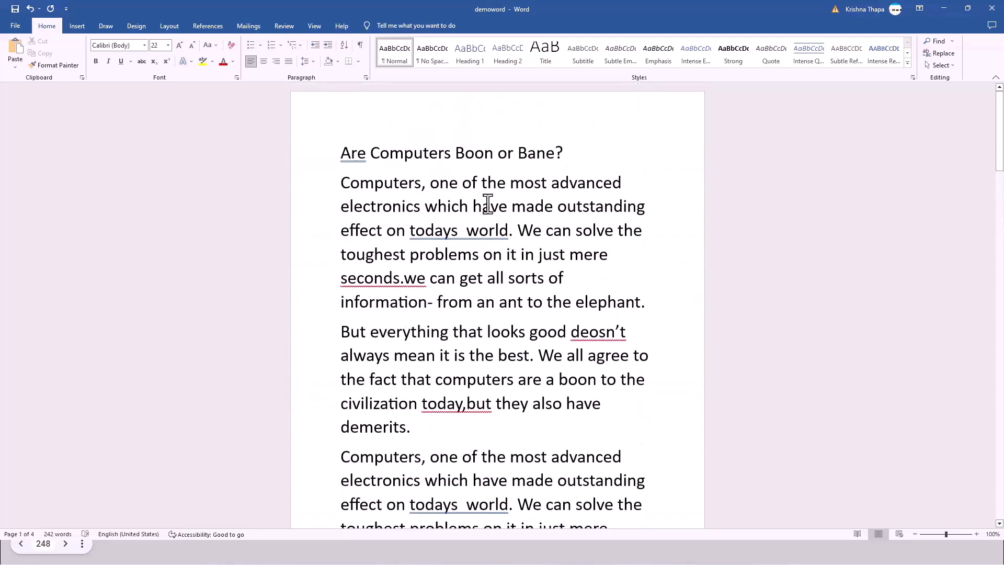
scroll(471, 266, down, 15)
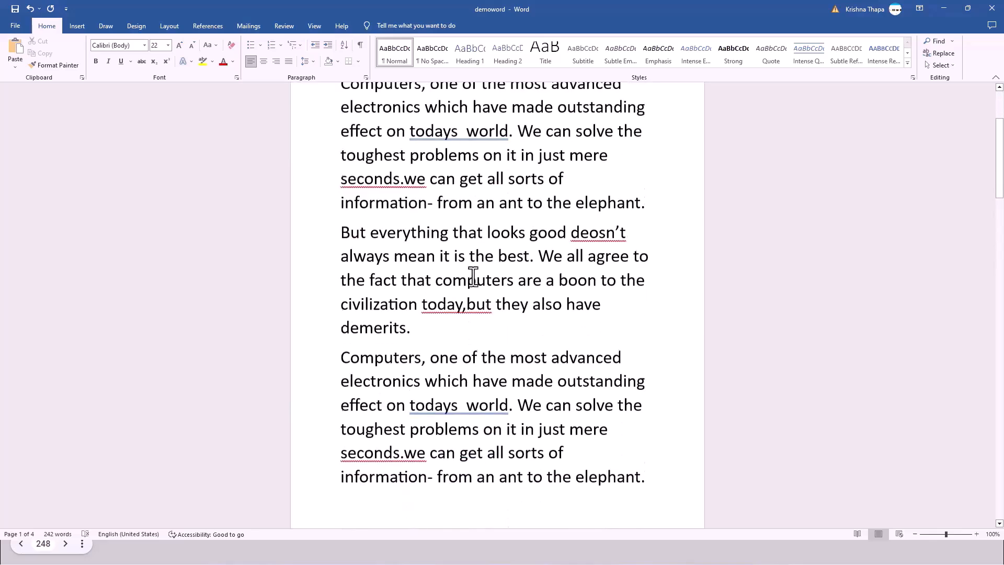
scroll(473, 276, down, 20)
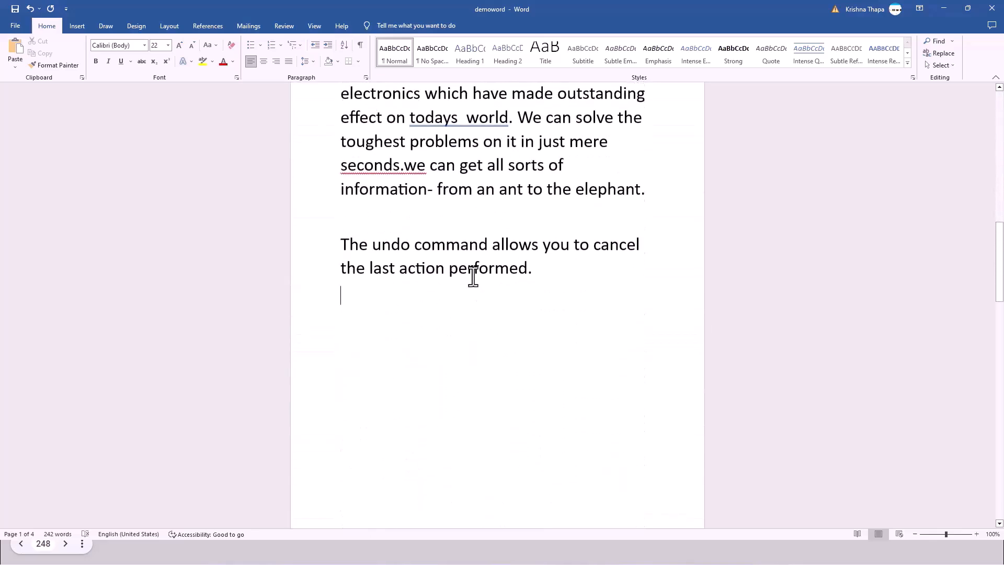
scroll(473, 278, down, 20)
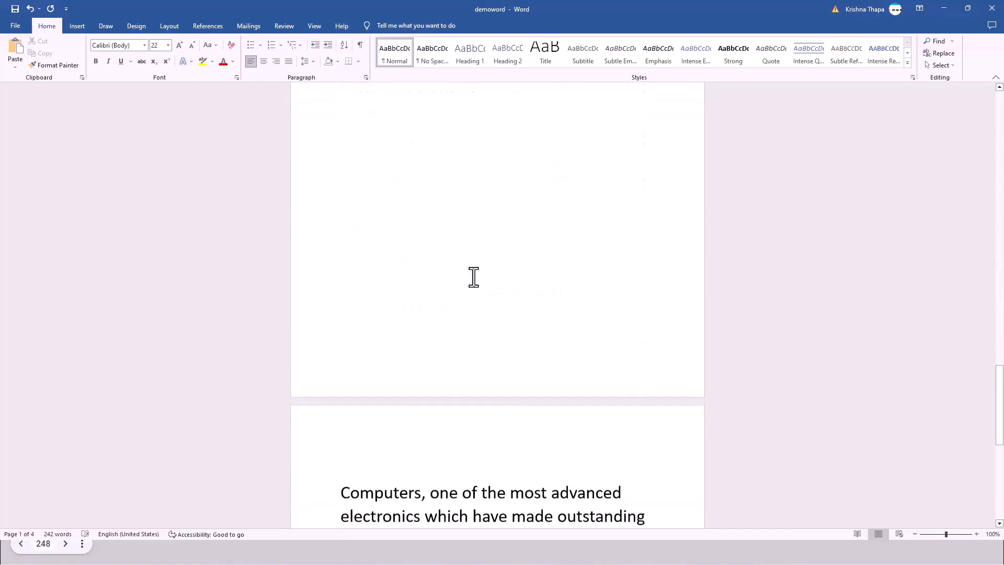
scroll(473, 277, up, 20)
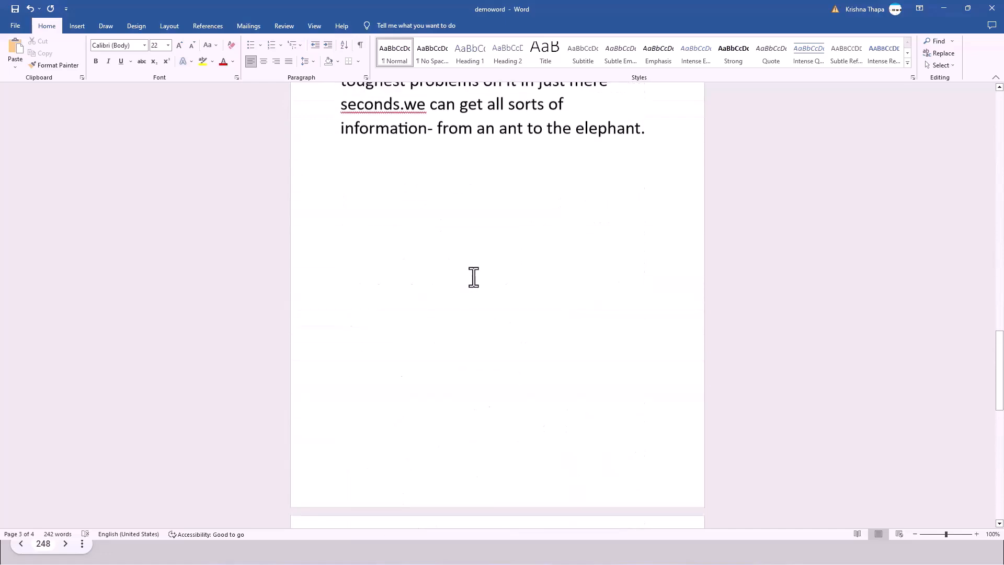
text(The undo command allows you to cancel the last action performed.)
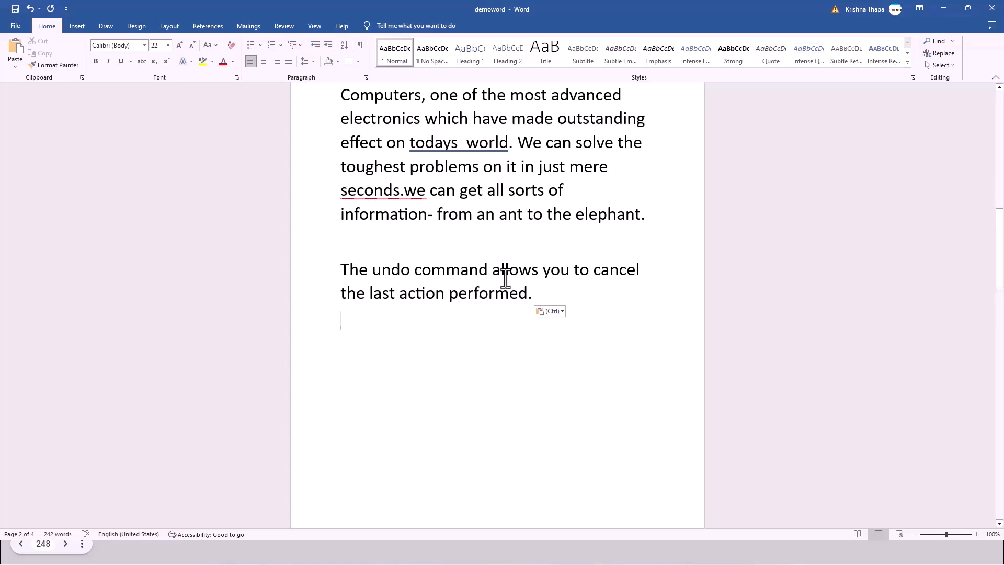
scroll(497, 309, up, 10)
scroll(497, 309, up, 10)
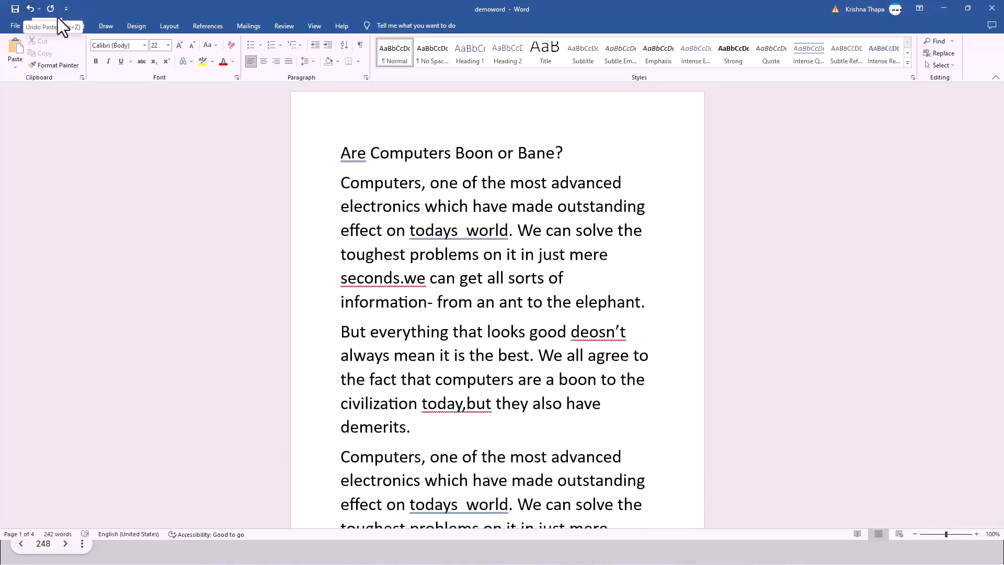
Add the Copy command to the Quick Access Toolbar.
right_click(46, 53)
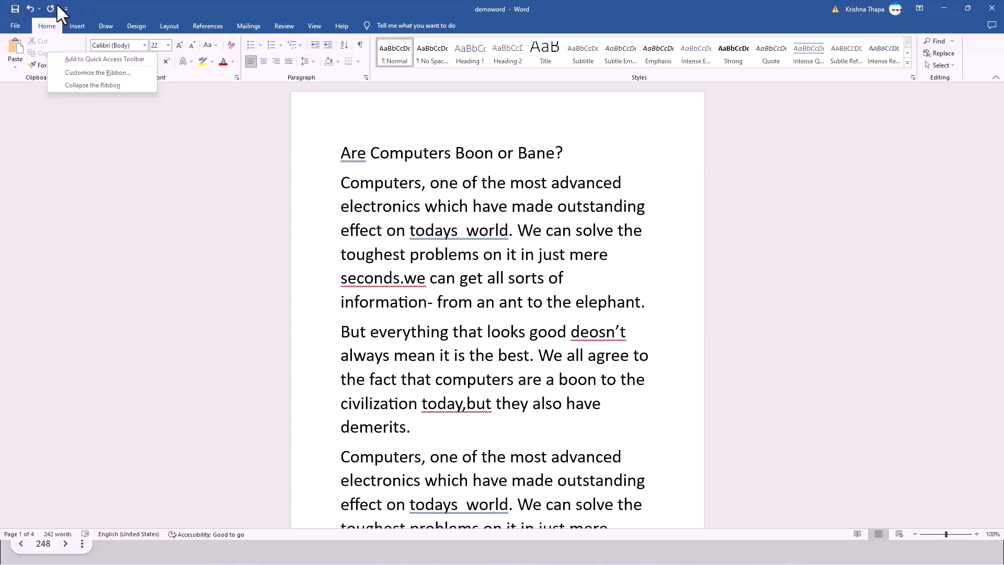
click(77, 58)
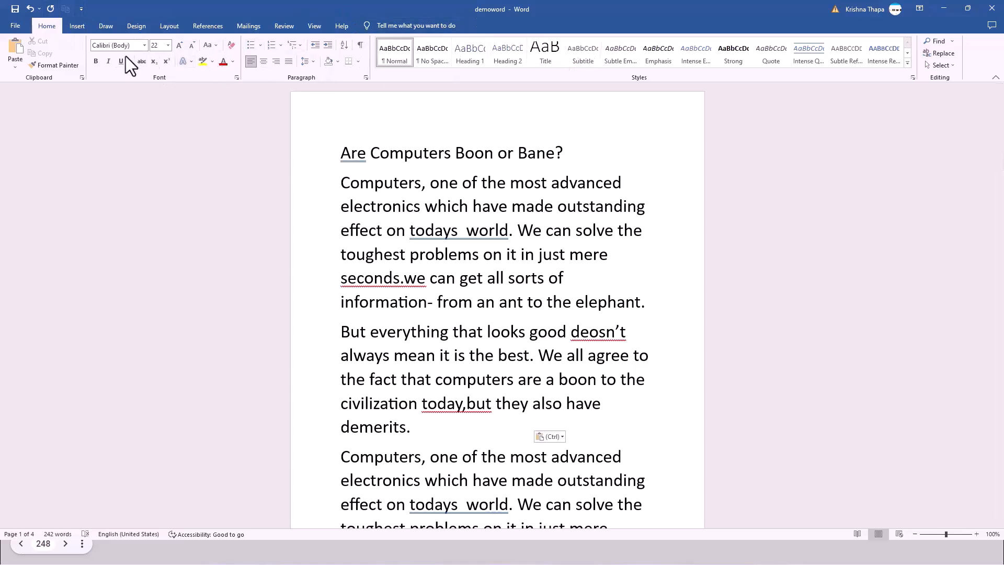
click(108, 61)
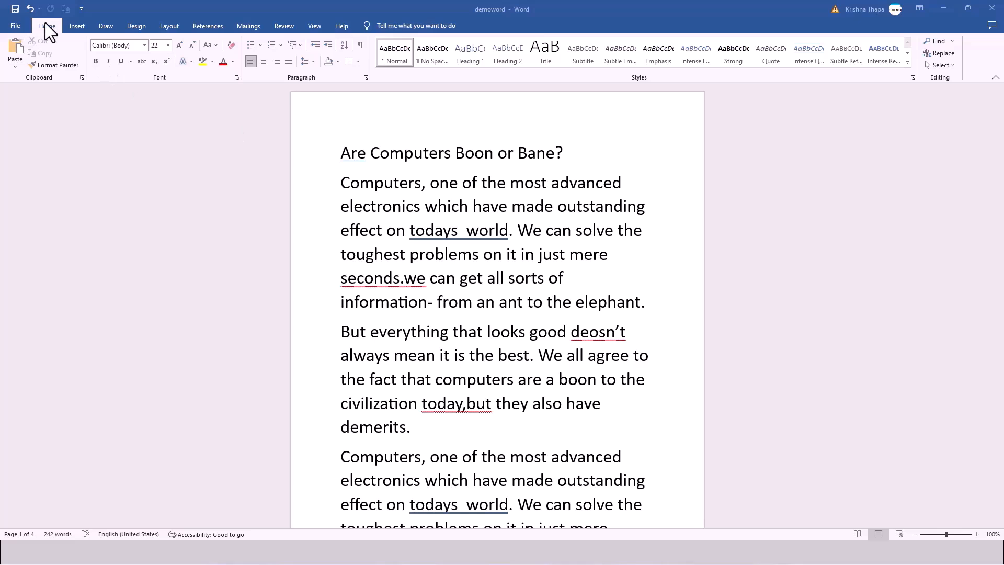
Search the document for "computers" using Find.
click(940, 80)
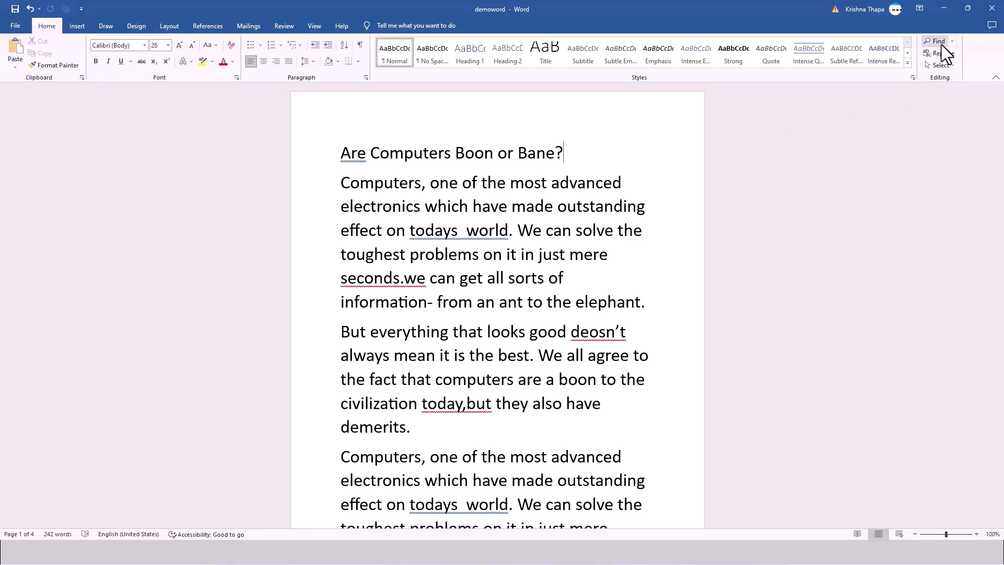
click(942, 45)
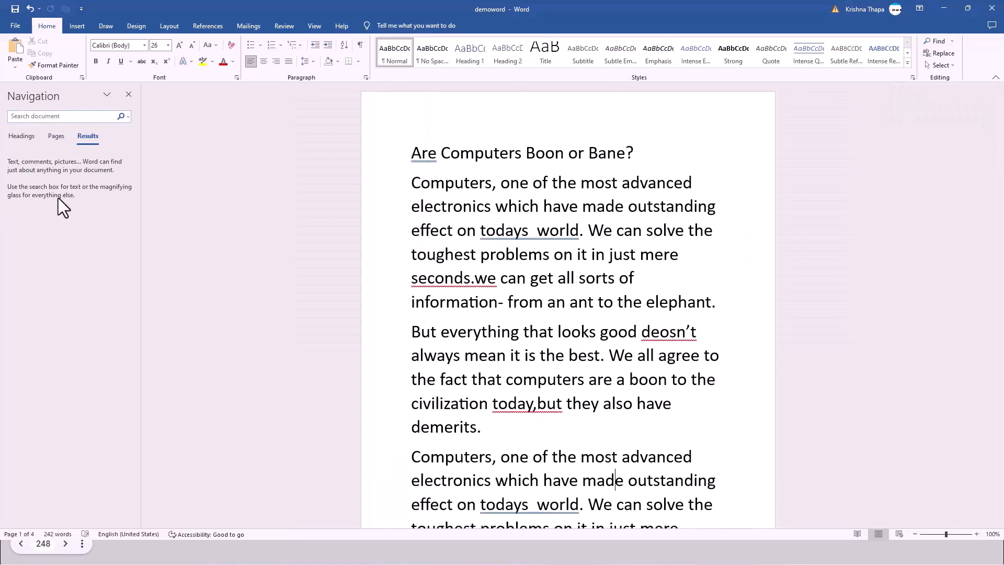
click(42, 118)
text(comp)
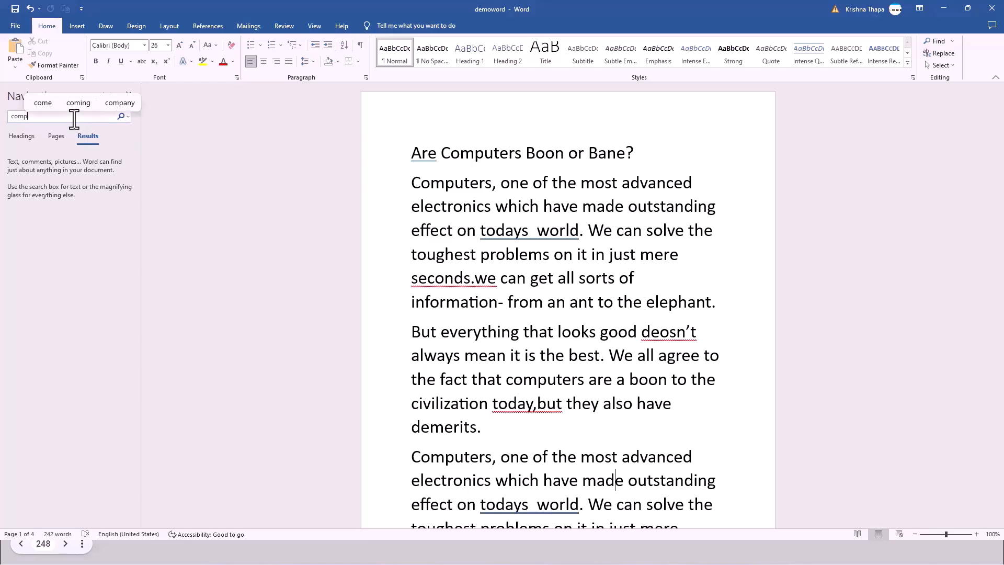
text(uters)
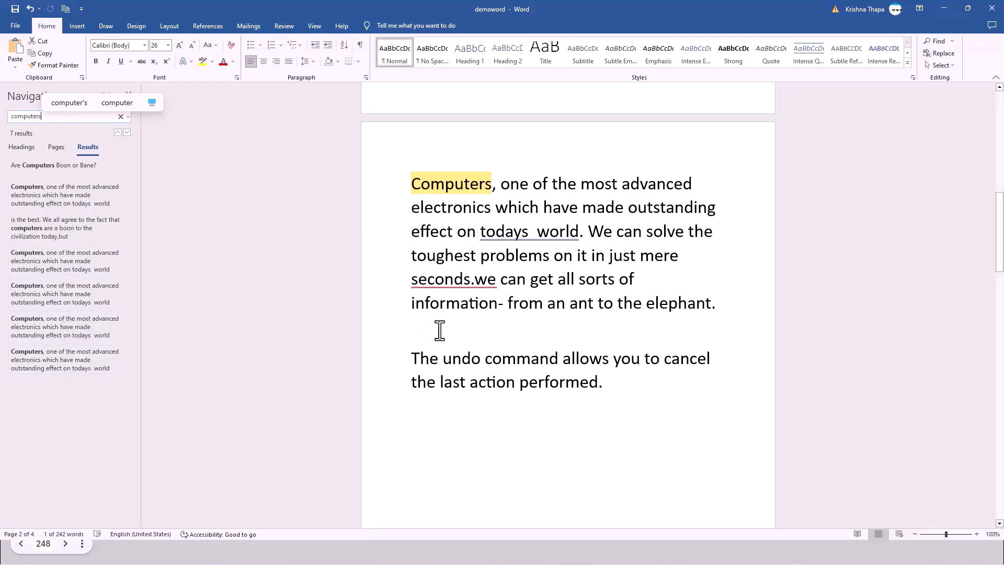
Examine the highlighted occurrences of "computers" throughout the document, ending back at the title on page 1.
scroll(516, 336, up, 5)
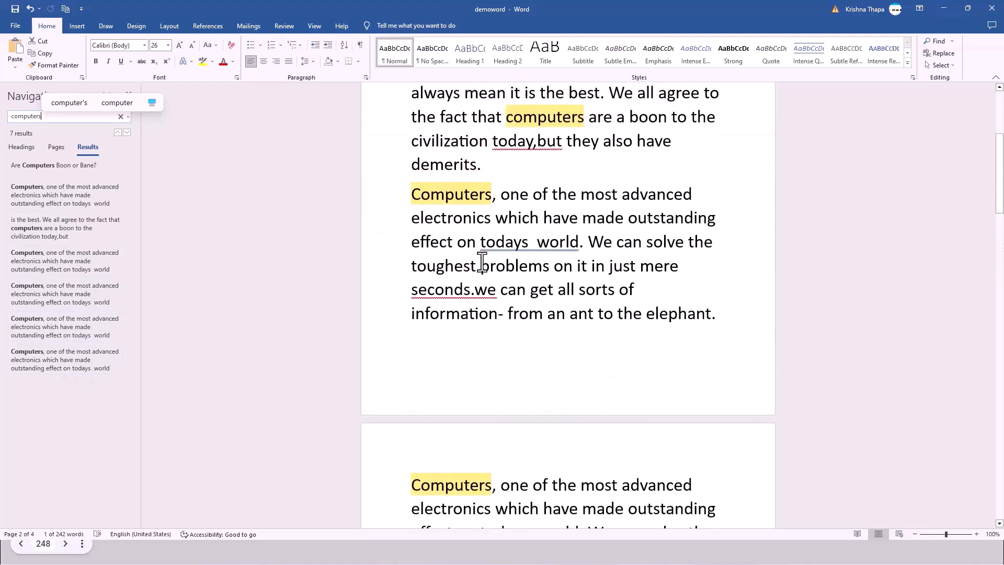
scroll(482, 264, up, 4)
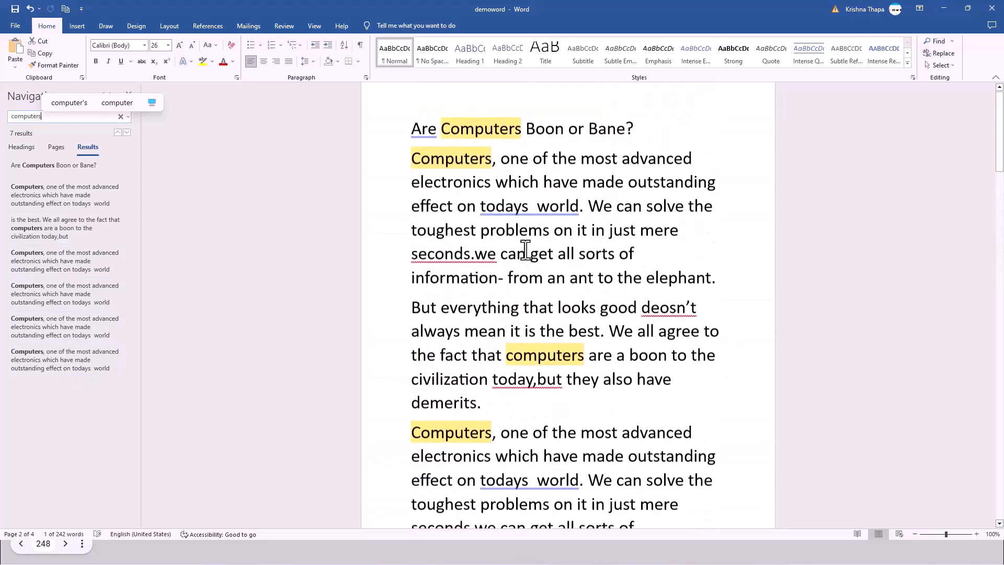
scroll(526, 250, down, 5)
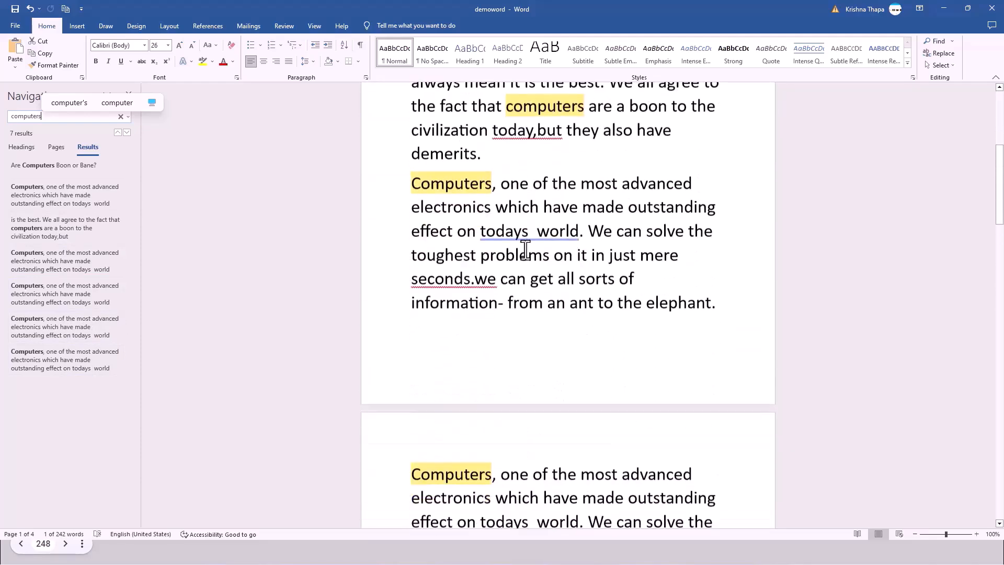
scroll(526, 249, down, 12)
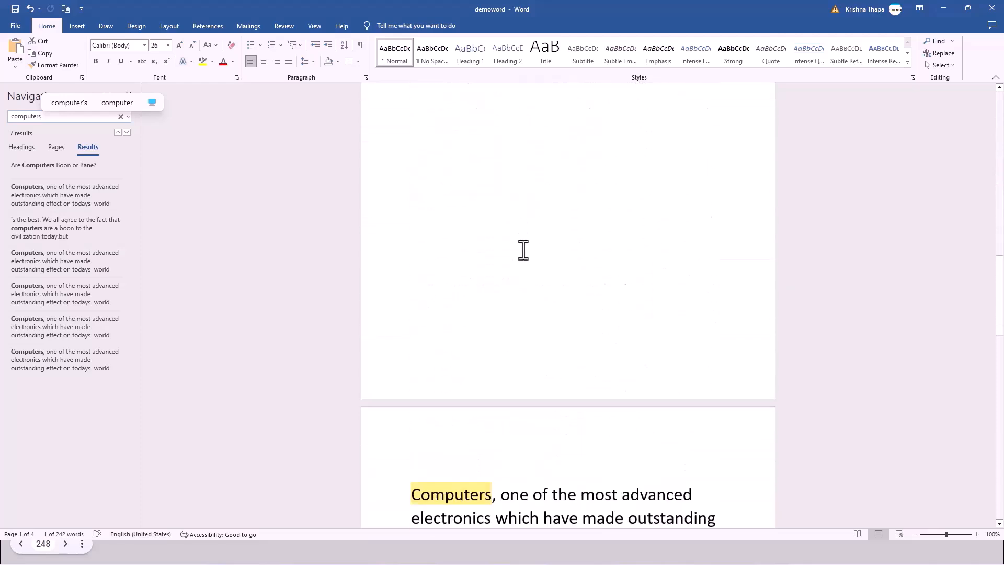
scroll(523, 250, down, 4)
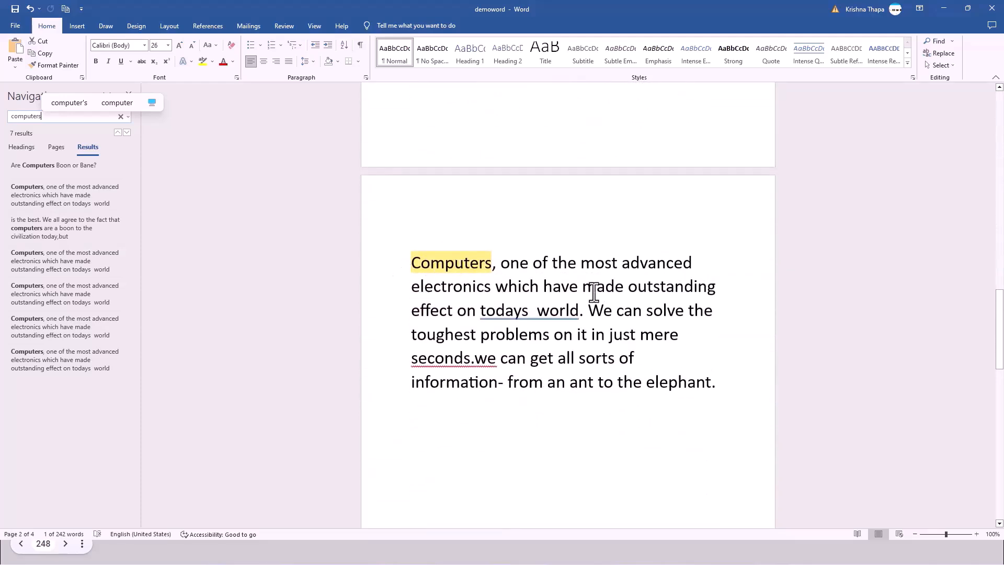
scroll(423, 306, up, 2)
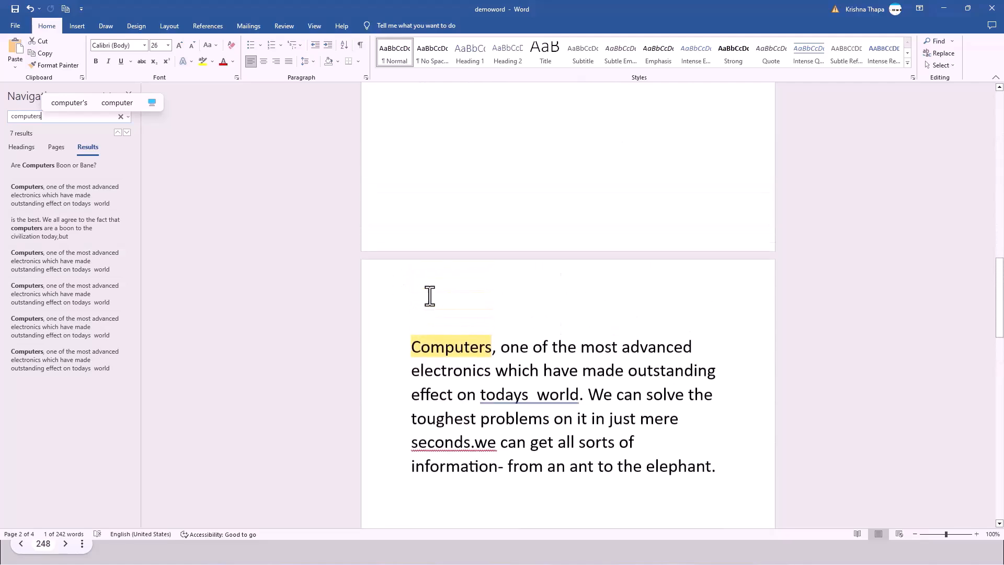
scroll(430, 296, down, 8)
scroll(426, 291, up, 2)
scroll(433, 287, up, 5)
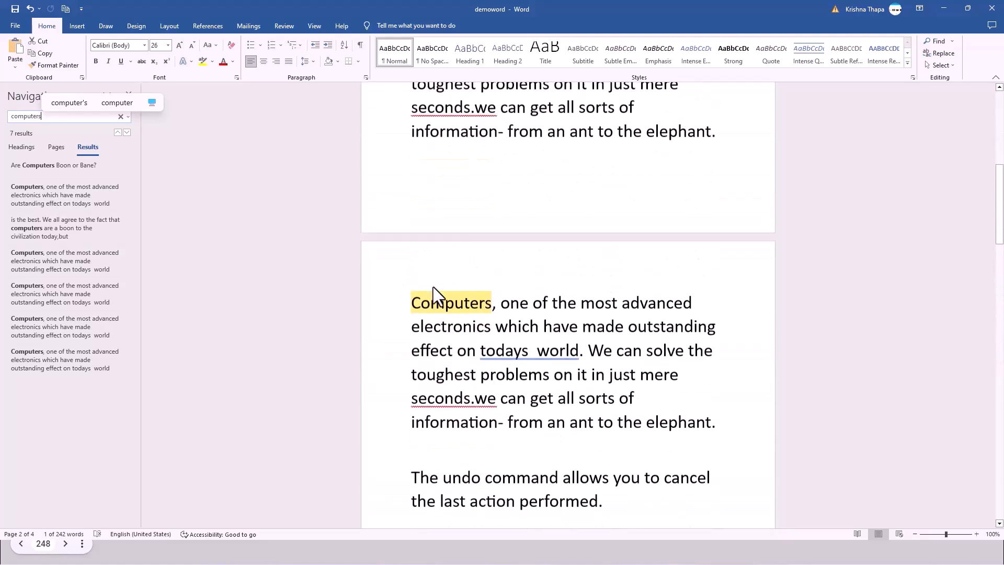
scroll(433, 296, up, 9)
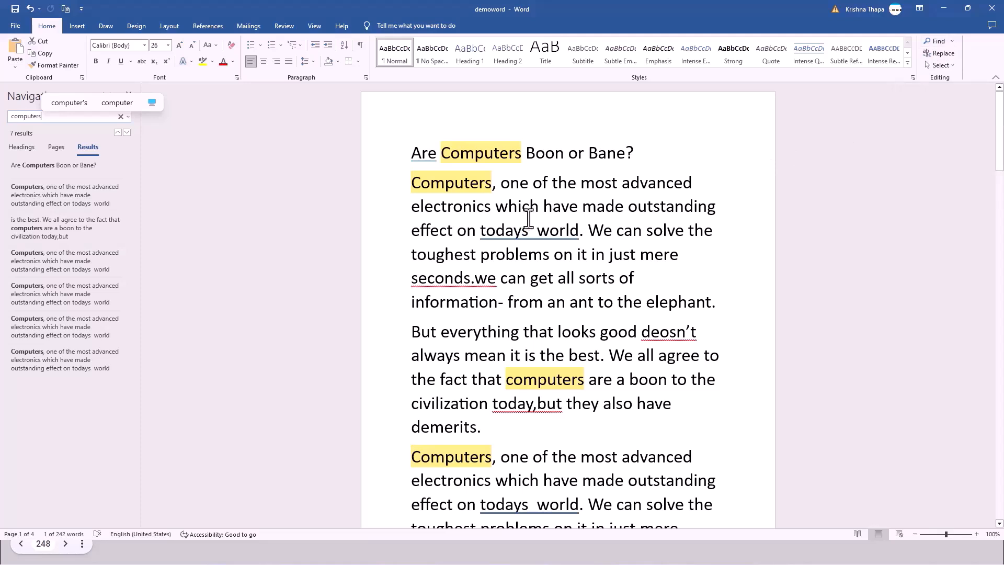
Use Advanced Find to go to the next occurrence of "Computers" and check its place in the document.
click(955, 42)
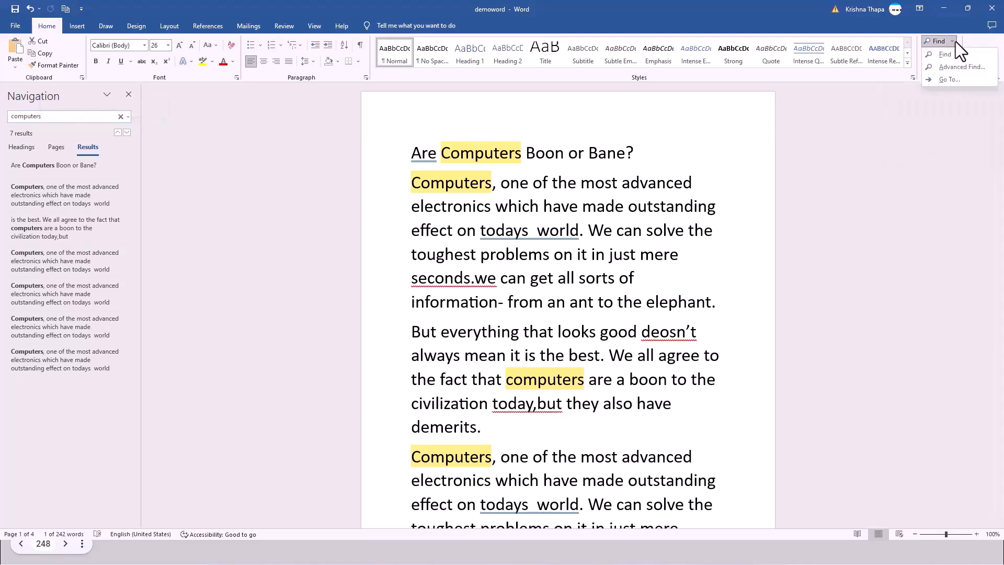
click(959, 71)
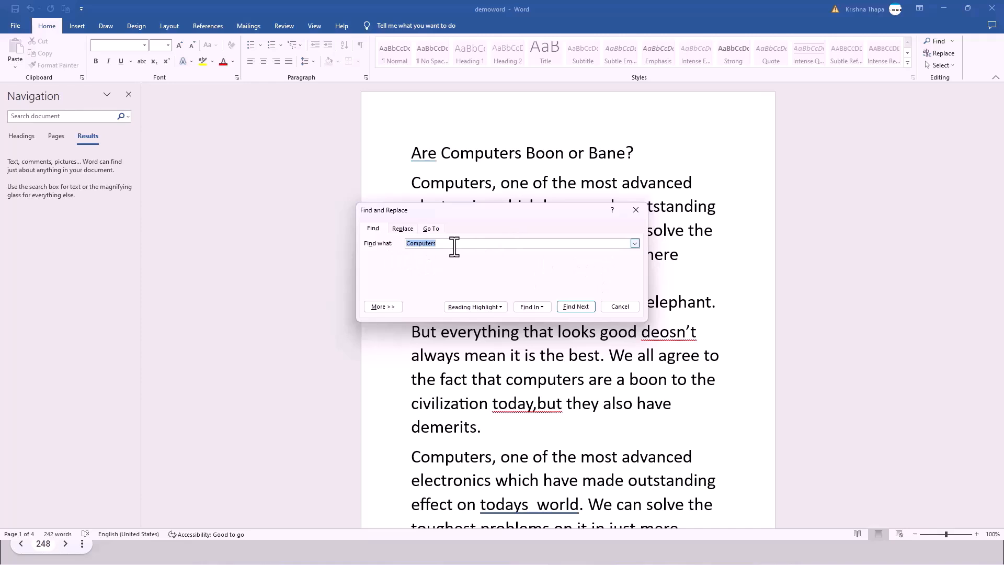
click(575, 307)
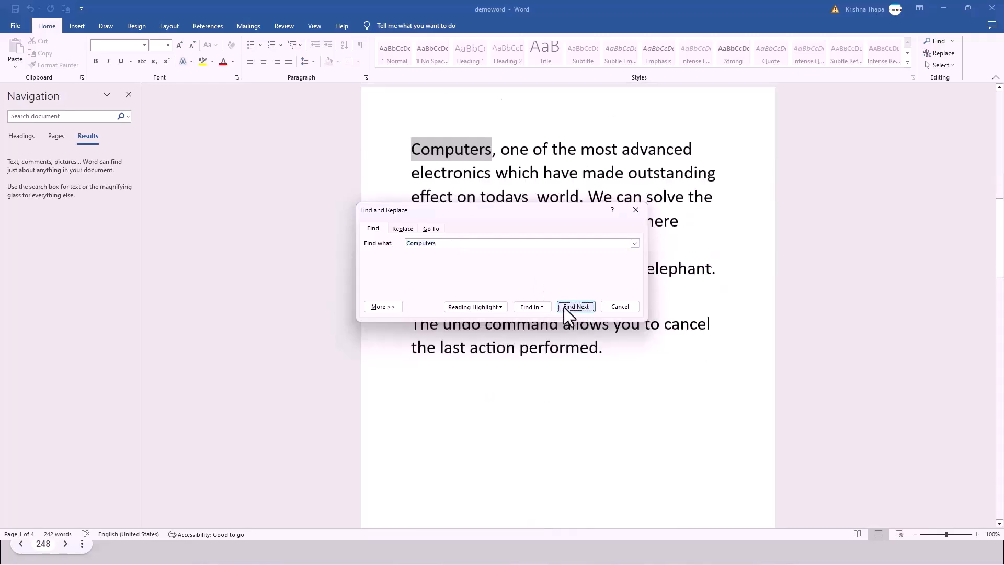
scroll(575, 144, up, 5)
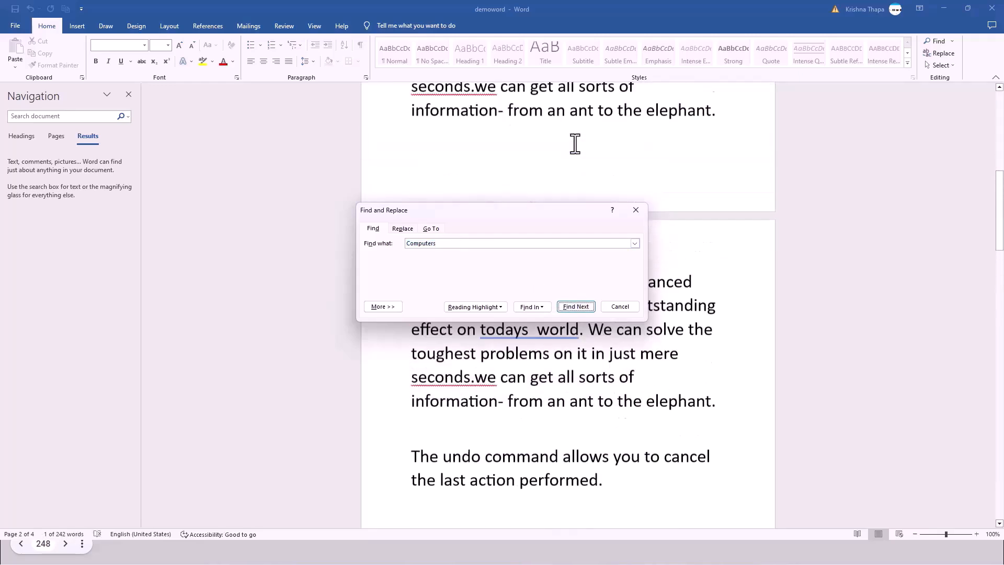
scroll(575, 144, up, 2)
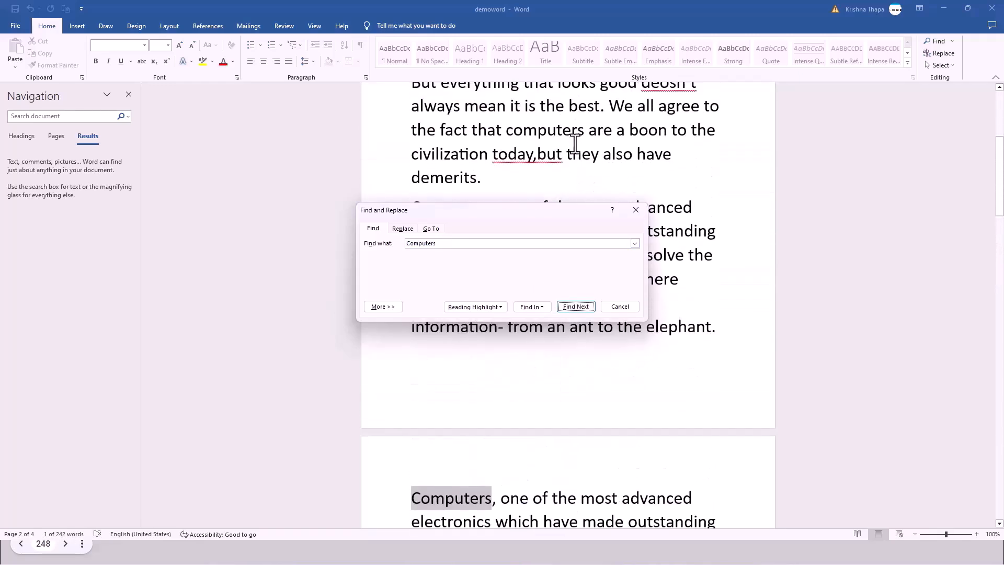
scroll(575, 152, down, 3)
scroll(573, 378, down, 5)
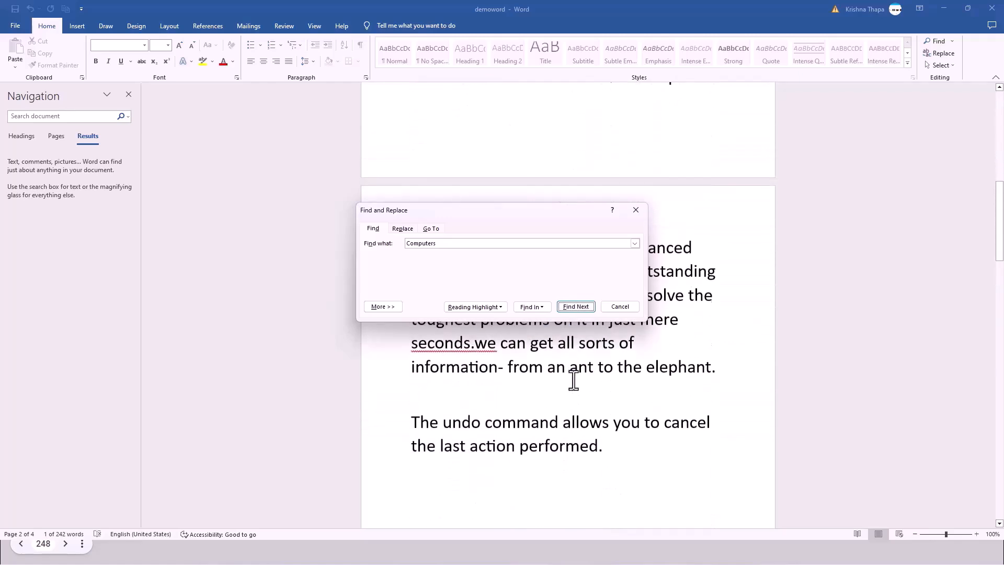
scroll(589, 366, up, 3)
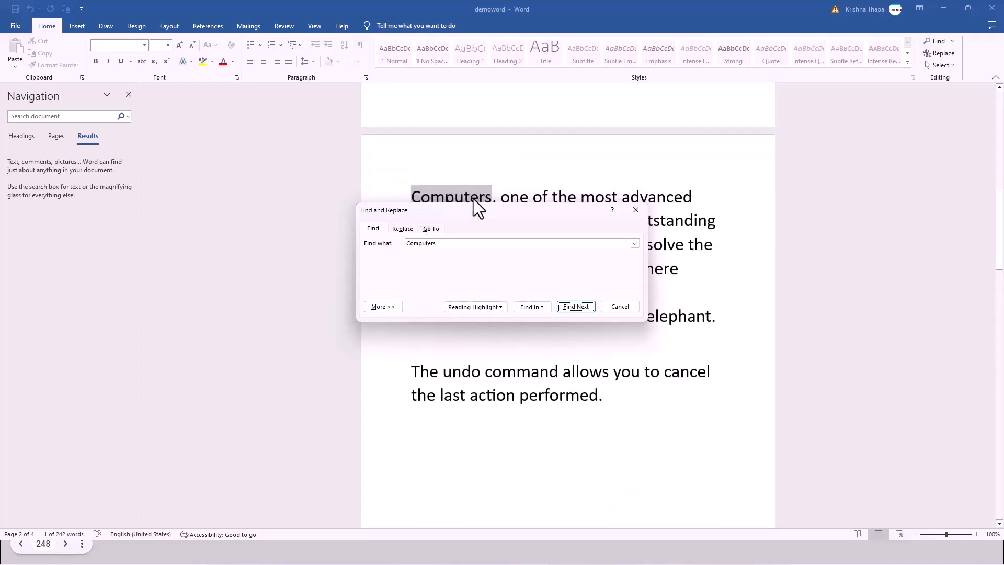
Look at the Find In choices and the additional search options for Advanced Find, then collapse the options again.
click(541, 305)
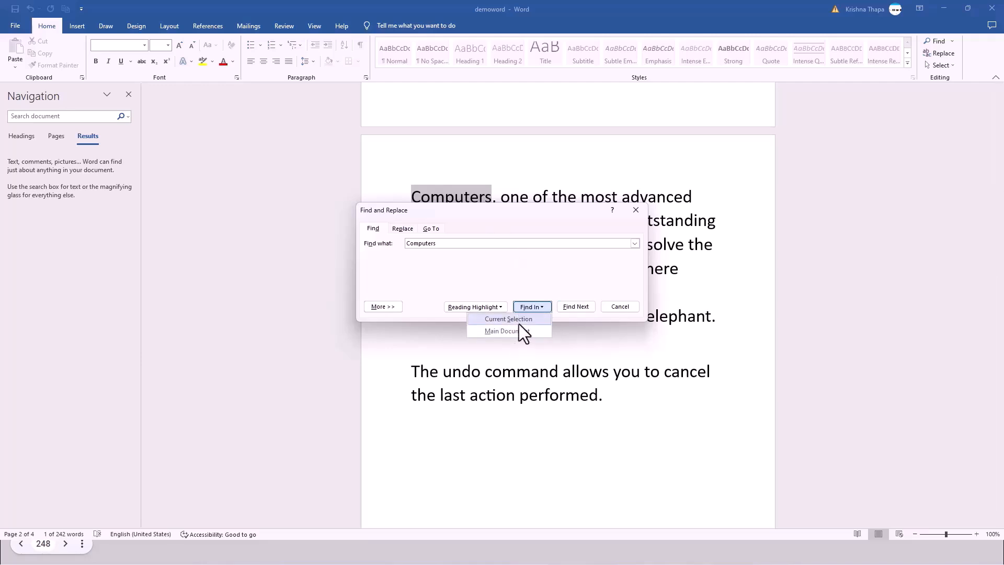
click(513, 354)
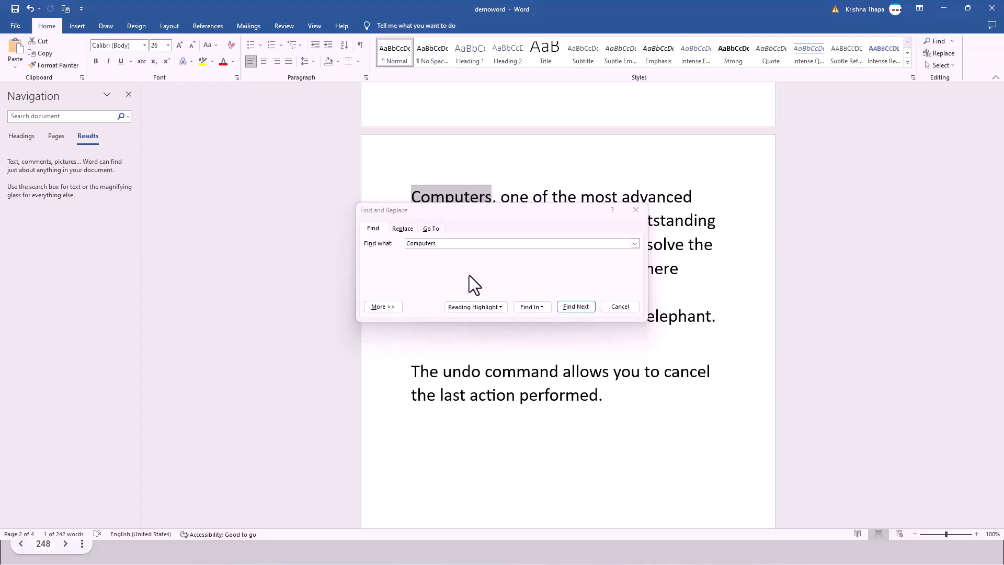
click(380, 307)
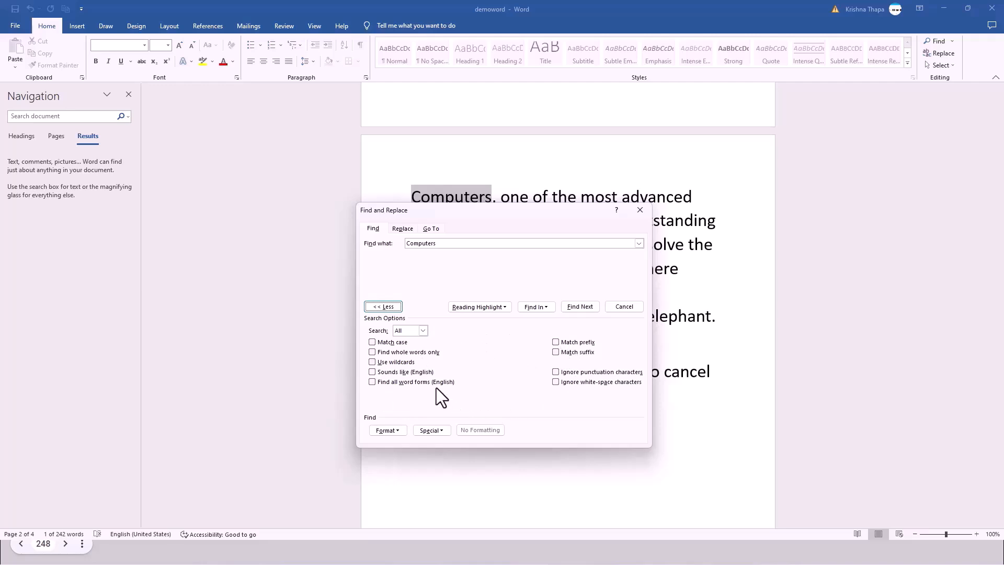
click(385, 306)
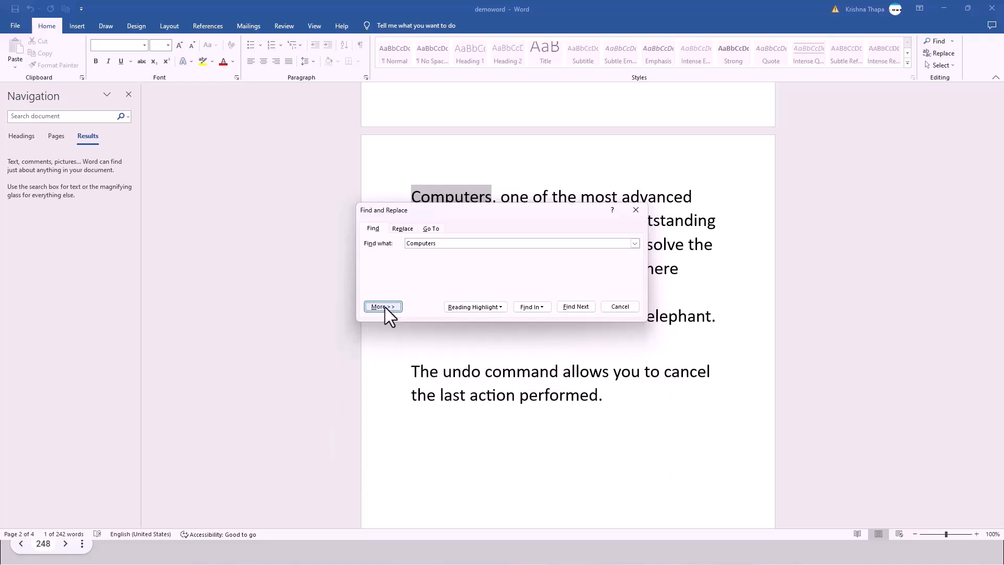
click(385, 306)
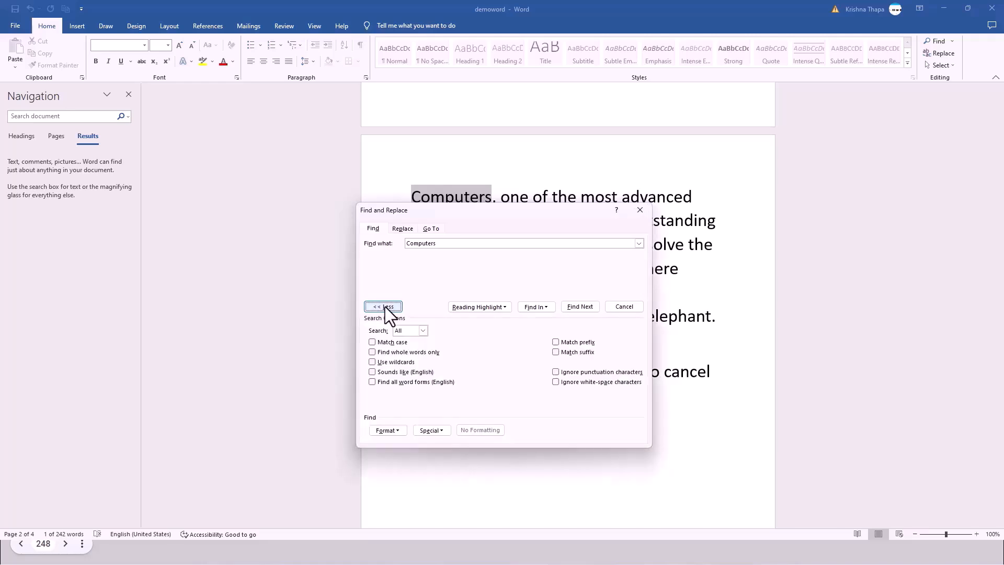
click(385, 306)
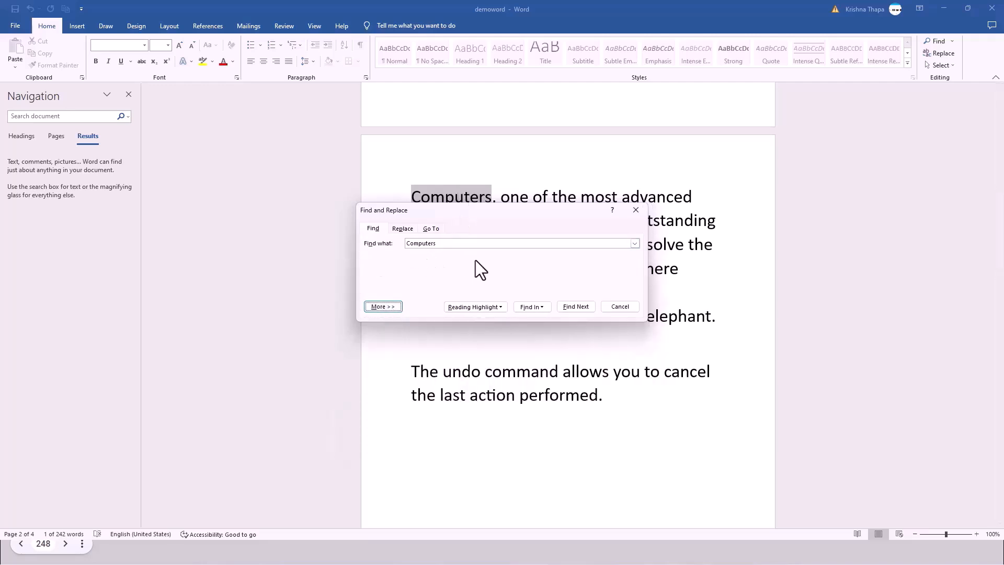
Find the next occurrence of "advanced" and move the Find and Replace dialog aside to check it in the text.
double_click(432, 244)
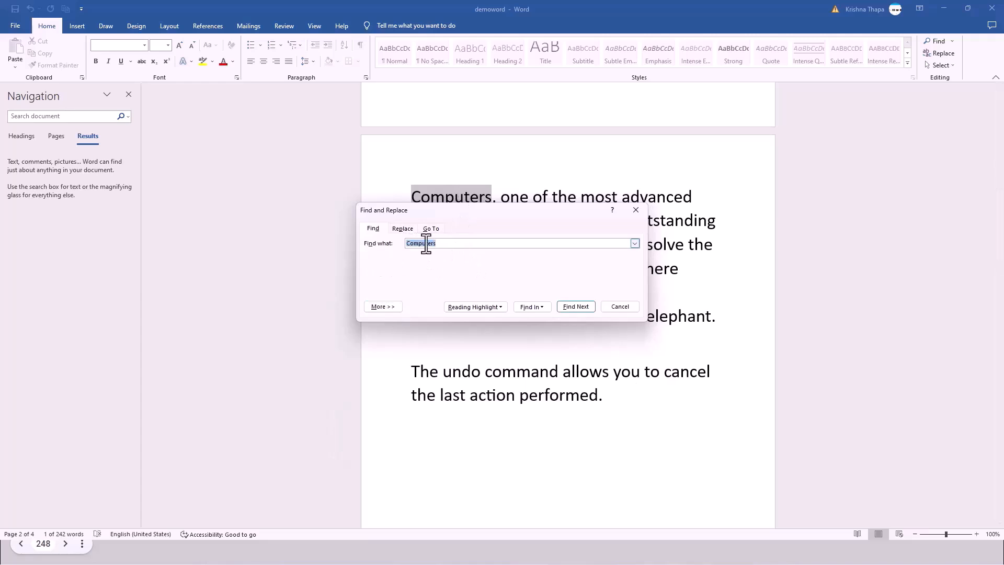
key(BackSpace)
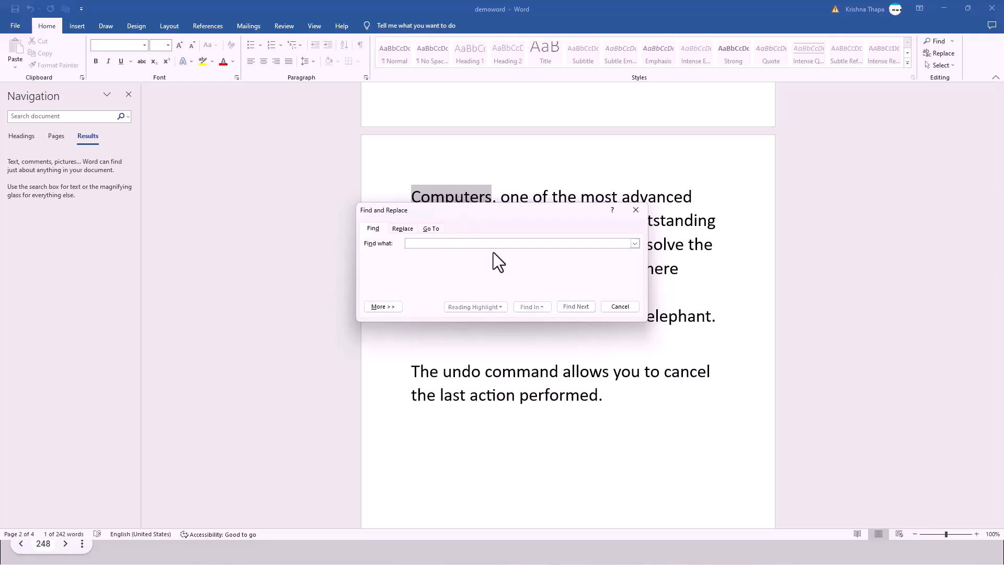
text(adva)
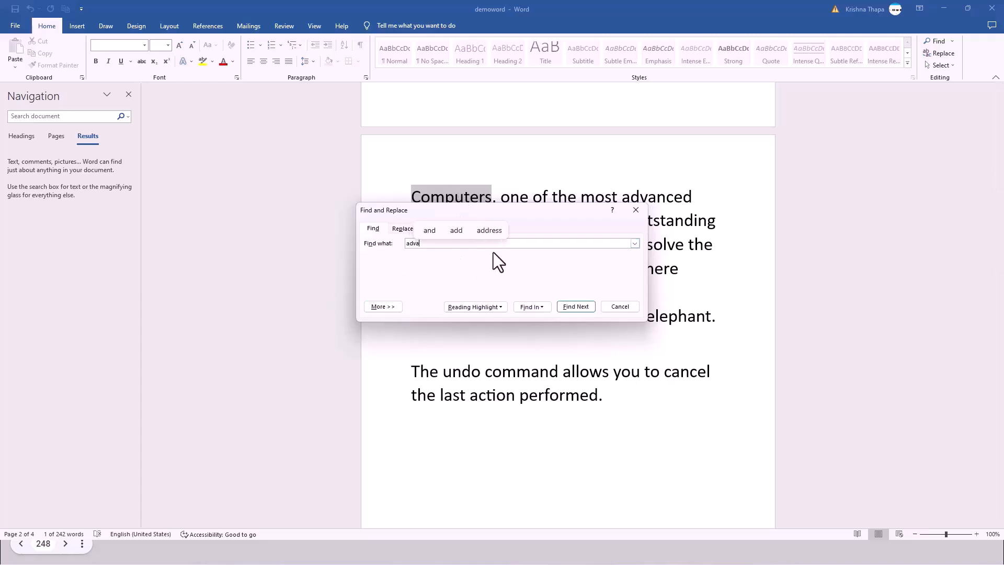
text(nced)
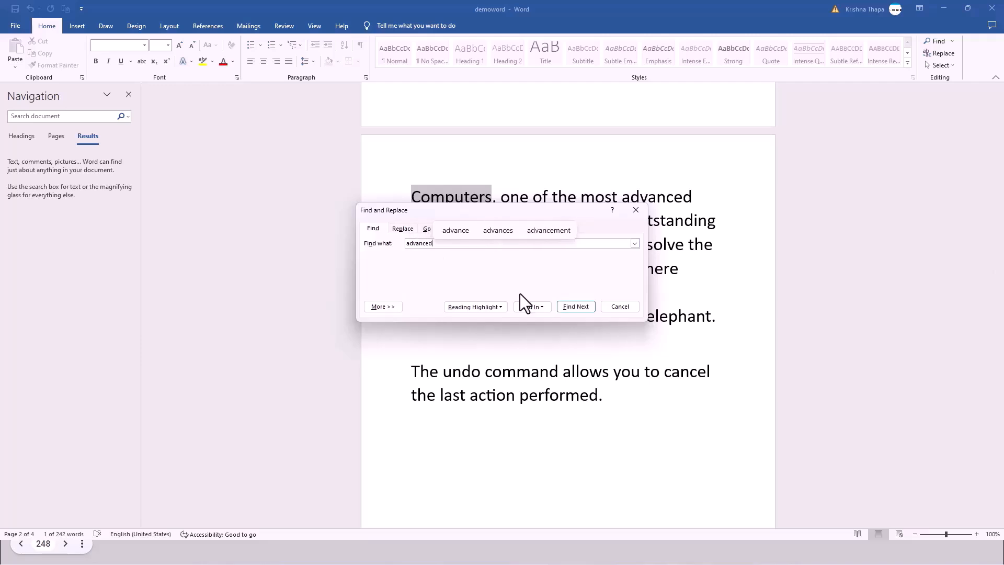
click(563, 306)
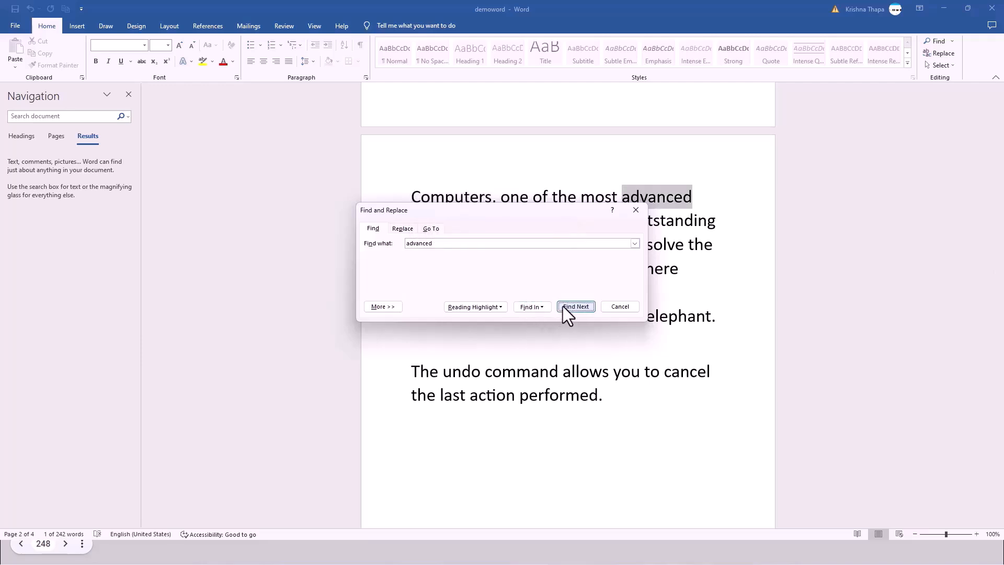
drag(523, 208, 533, 334)
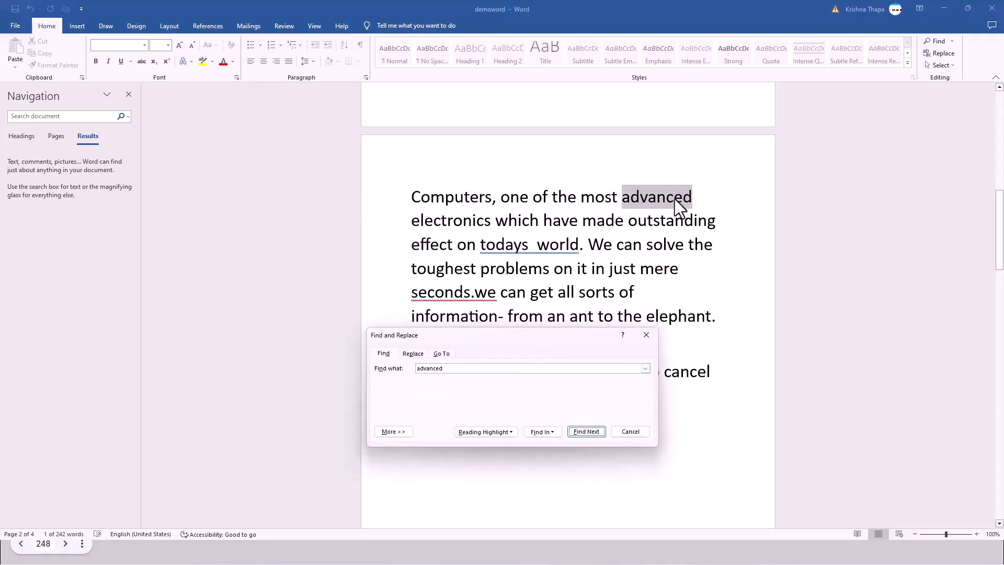
drag(510, 340, 476, 218)
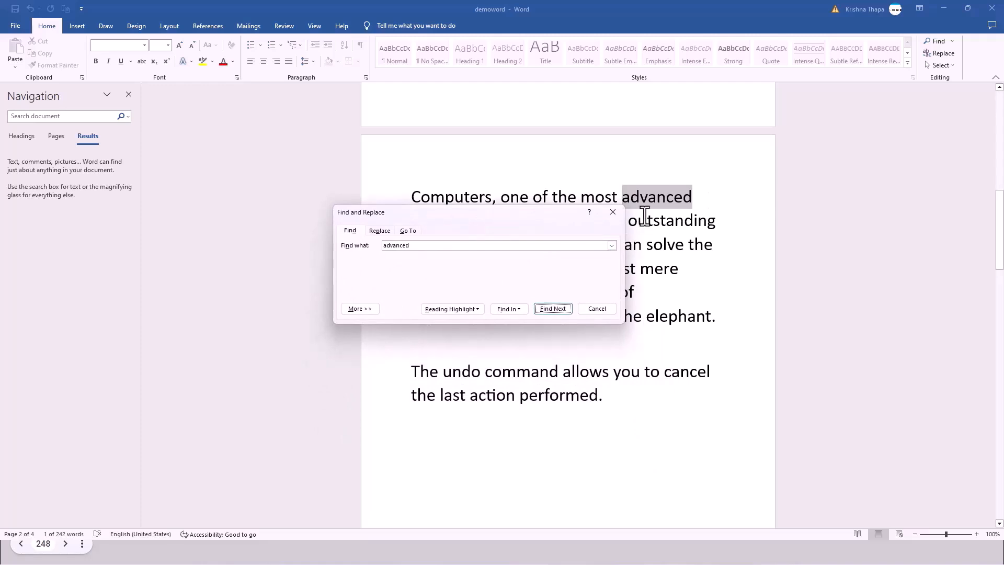
Replace "undo" with "undone" in the last sentence on page 2, close the dialog and check the changed word.
click(378, 231)
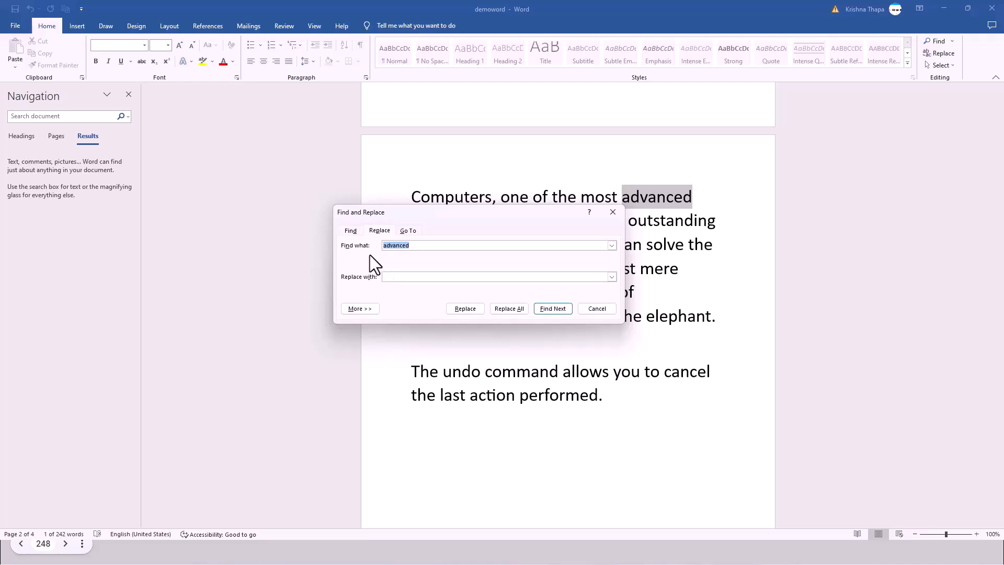
click(421, 246)
key(BackSpace)
key(BackSpace)
key(BackSpace)
key(BackSpace)
key(BackSpace)
key(BackSpace)
key(BackSpace)
key(BackSpace)
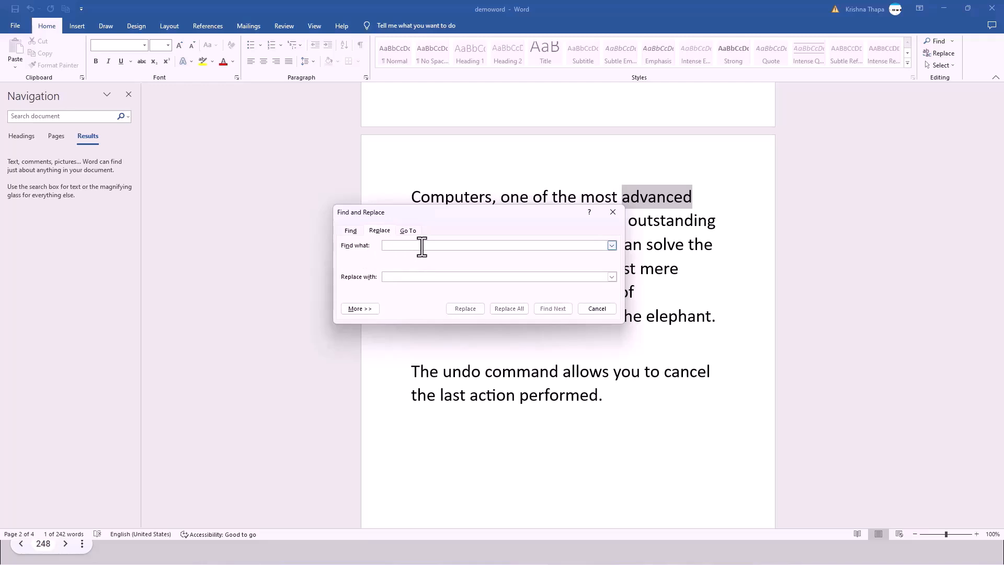
text(undo)
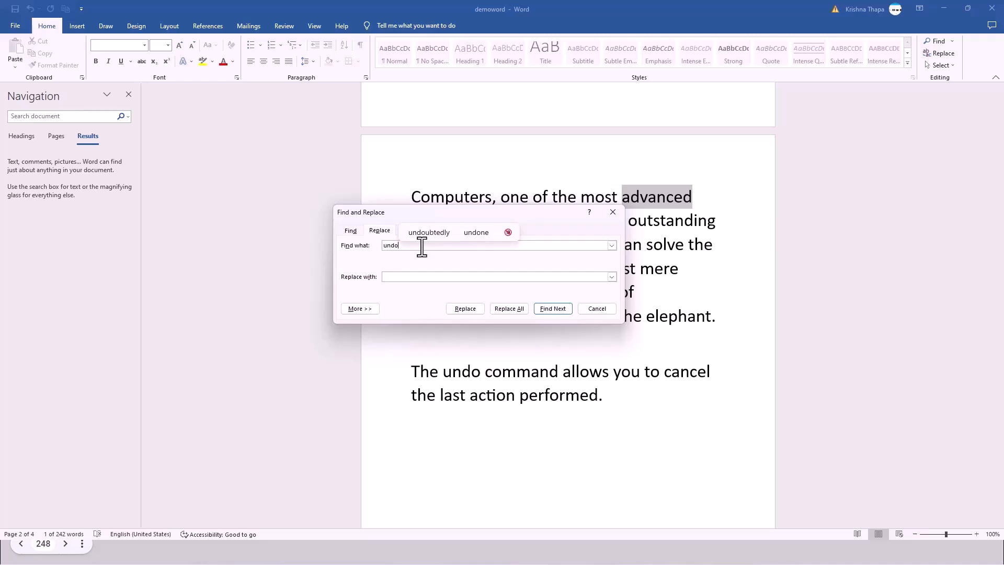
click(409, 278)
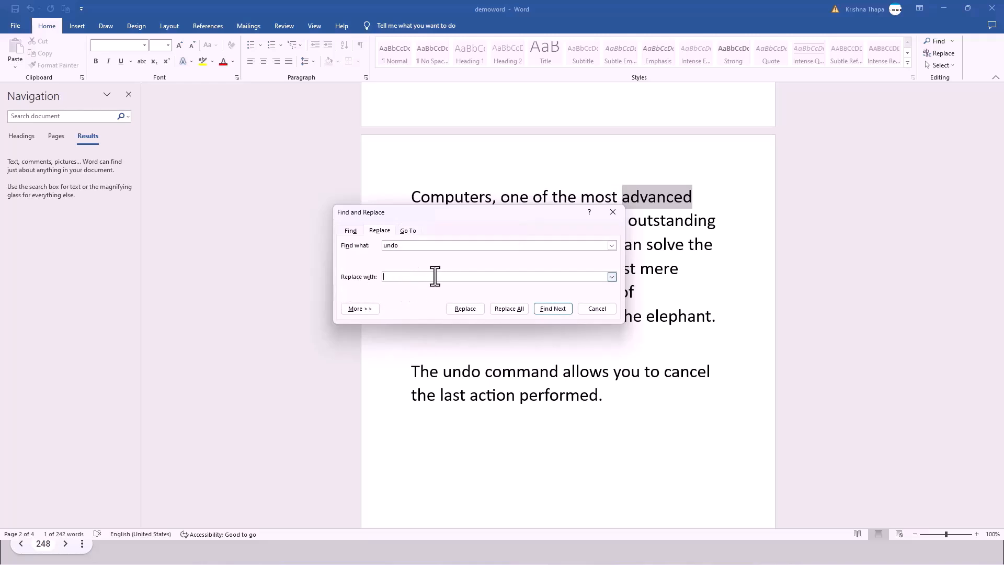
text(undone)
click(465, 309)
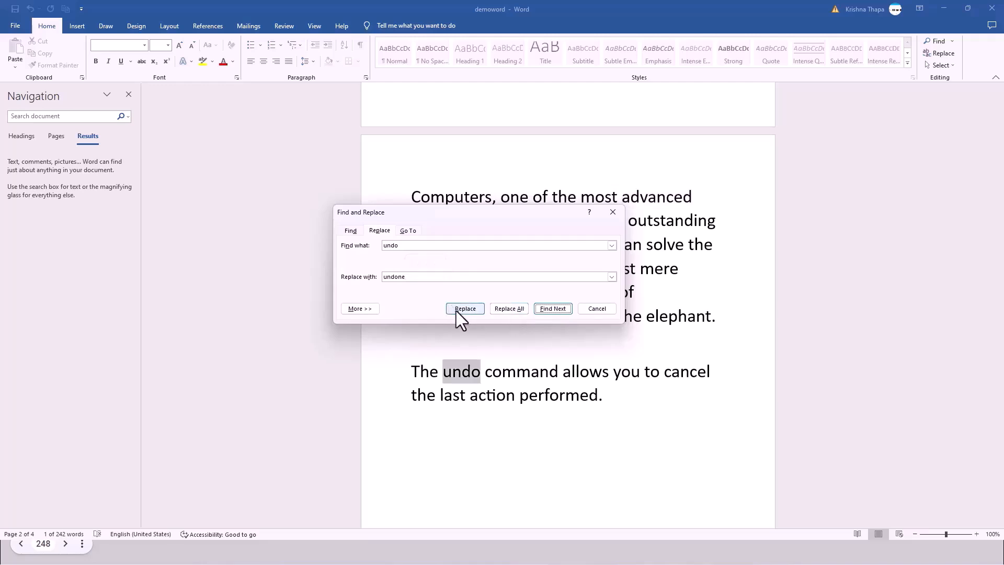
click(456, 311)
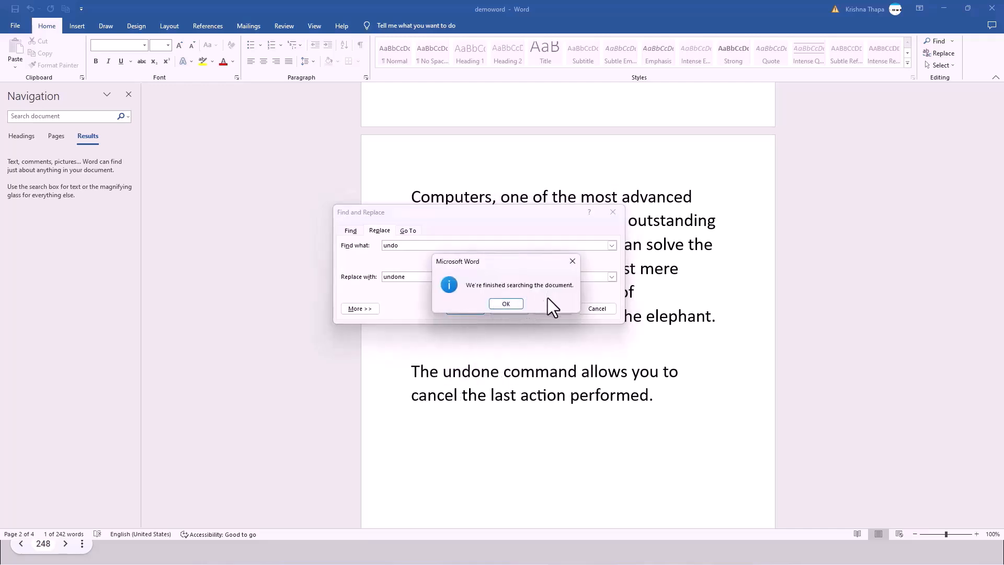
click(510, 303)
key(Escape)
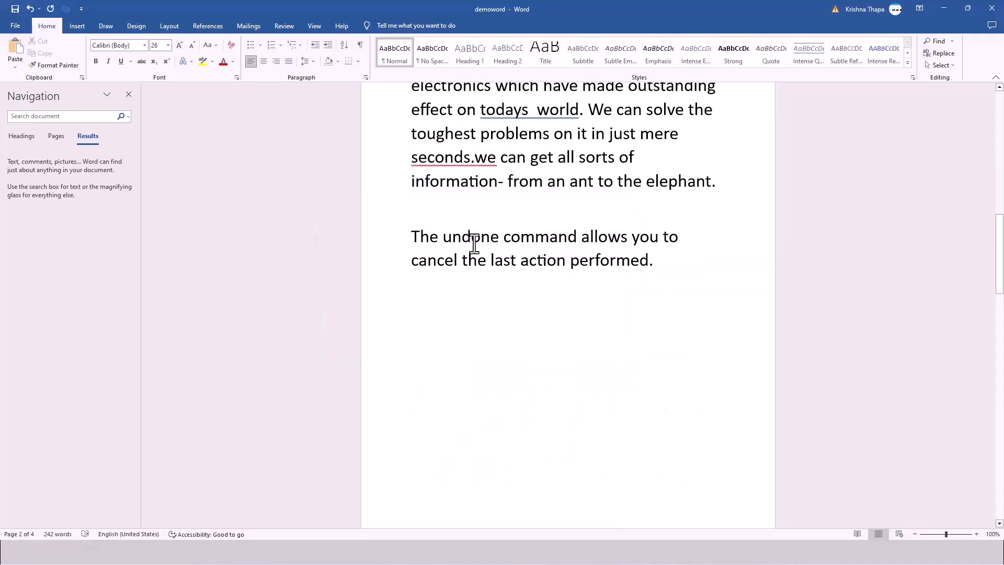
scroll(437, 238, up, 3)
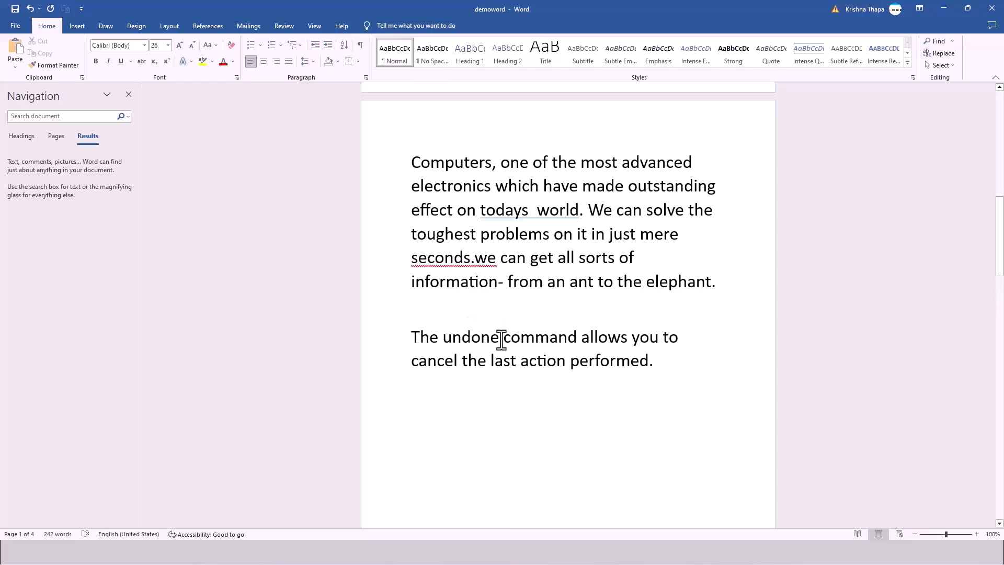
double_click(440, 337)
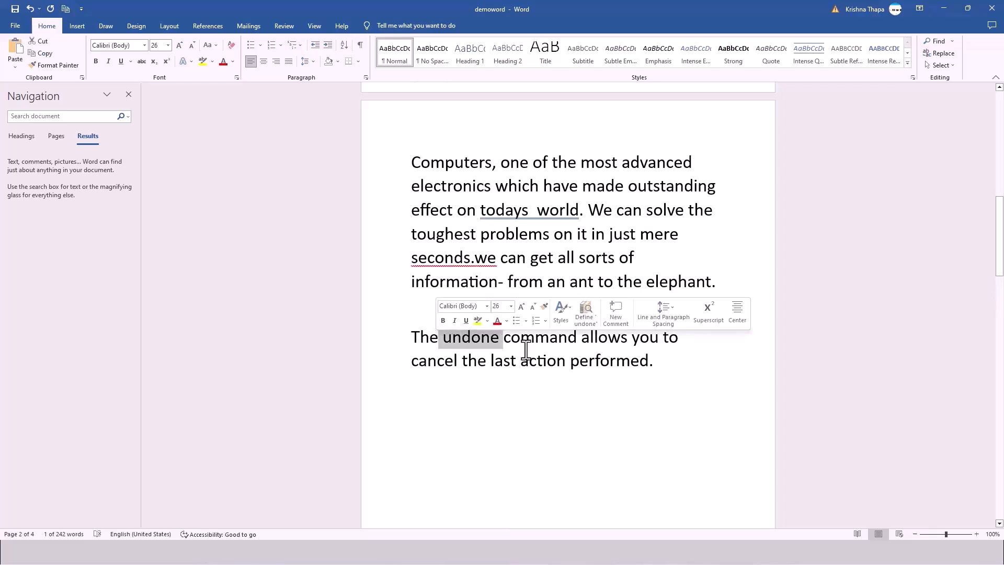
click(536, 388)
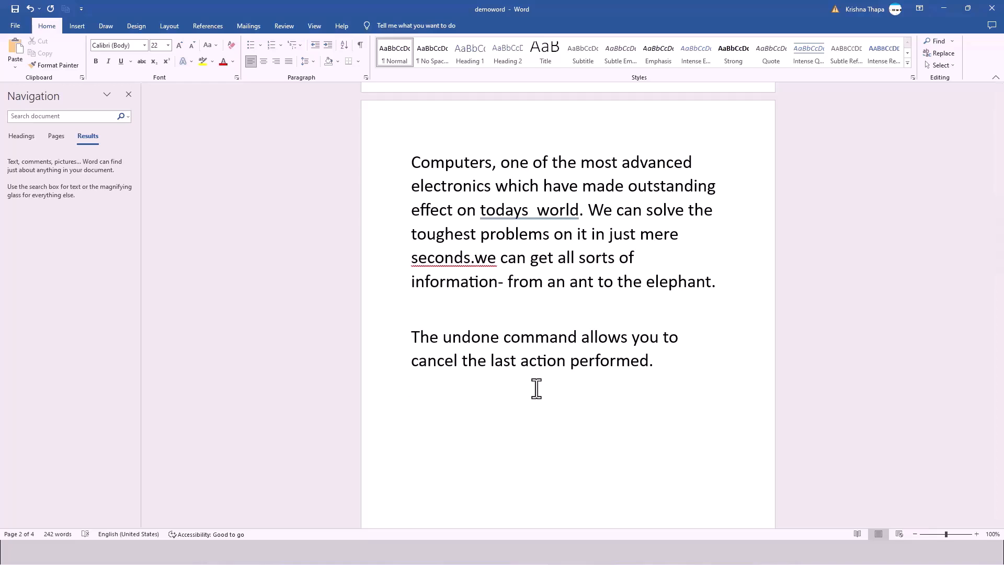
text(ccccccccccch)
key(BackSpace)
key(BackSpace)
key(BackSpace)
key(BackSpace)
key(BackSpace)
key(BackSpace)
key(BackSpace)
key(BackSpace)
key(BackSpace)
key(BackSpace)
key(BackSpace)
key(BackSpace)
Replace all occurrences of "computers" with "computer" throughout the document and close the Find and Replace dialog.
key(ctrl+h)
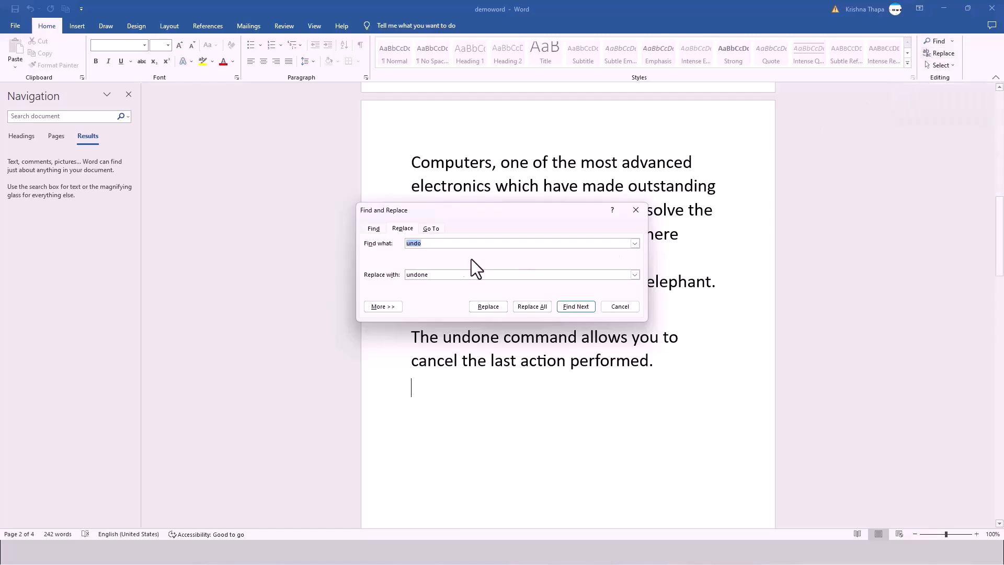
click(437, 243)
key(BackSpace)
key(BackSpace)
key(BackSpace)
key(BackSpace)
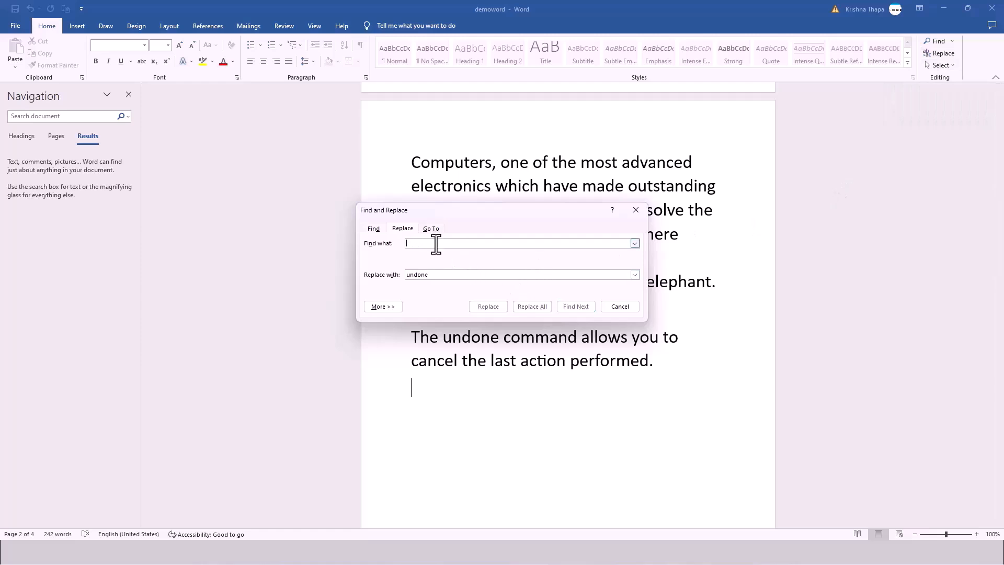
text(compu)
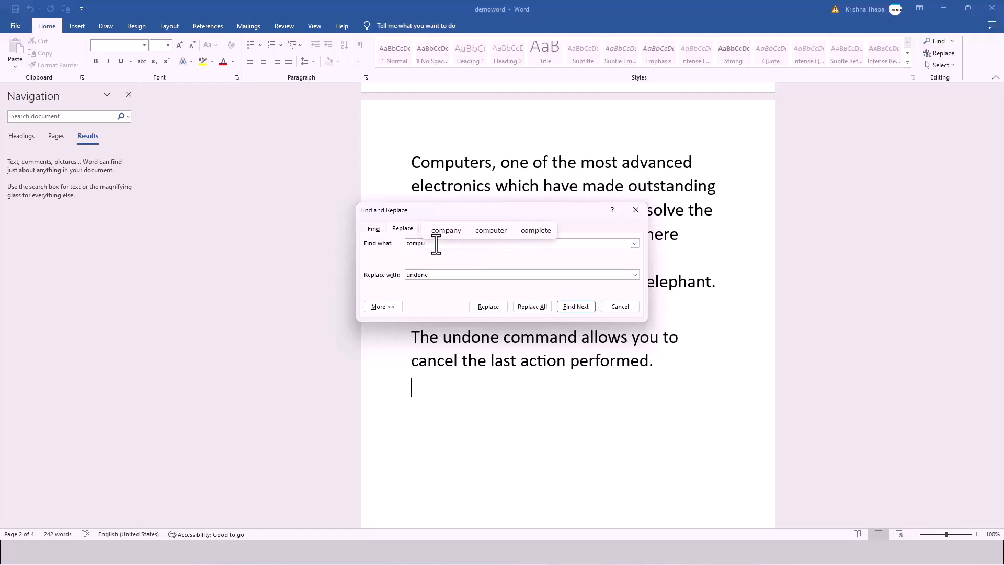
text(ters)
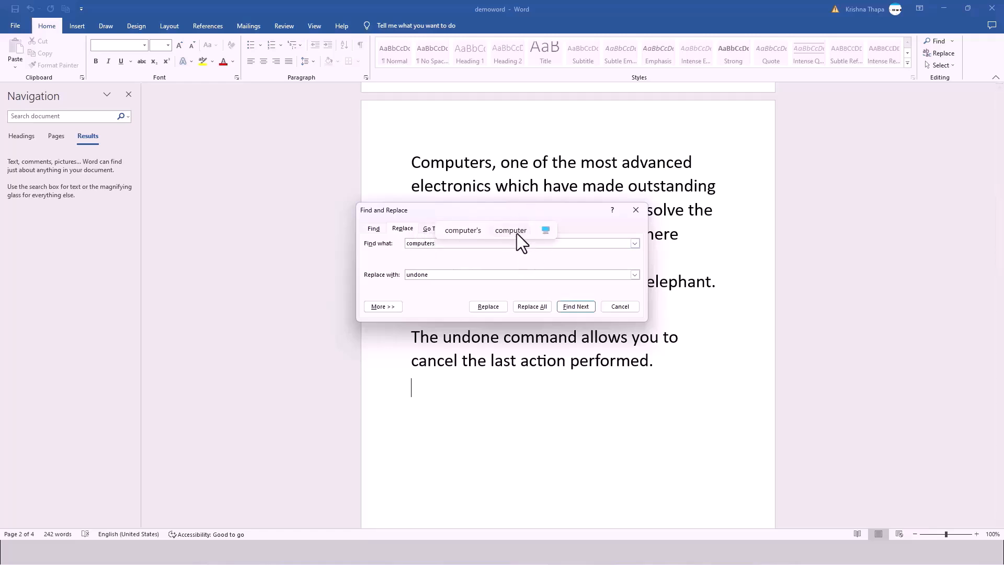
click(446, 277)
key(BackSpace)
key(BackSpace)
key(BackSpace)
key(BackSpace)
key(BackSpace)
key(BackSpace)
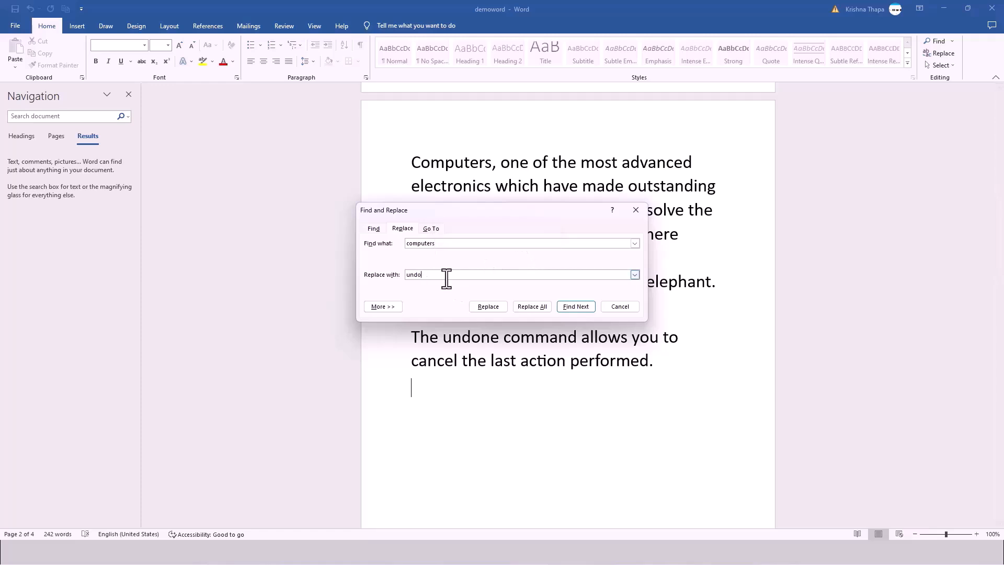
text(c)
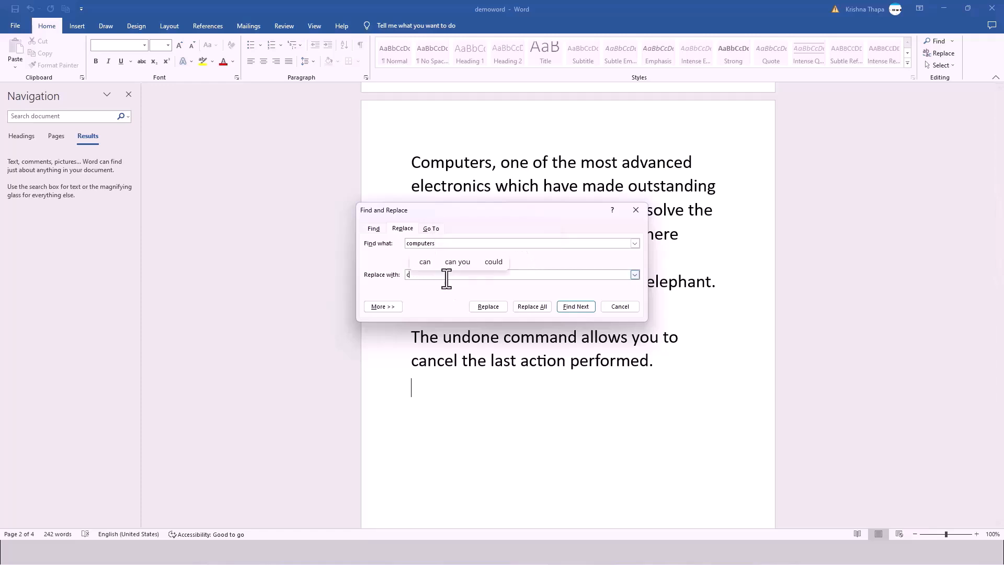
text(omputer)
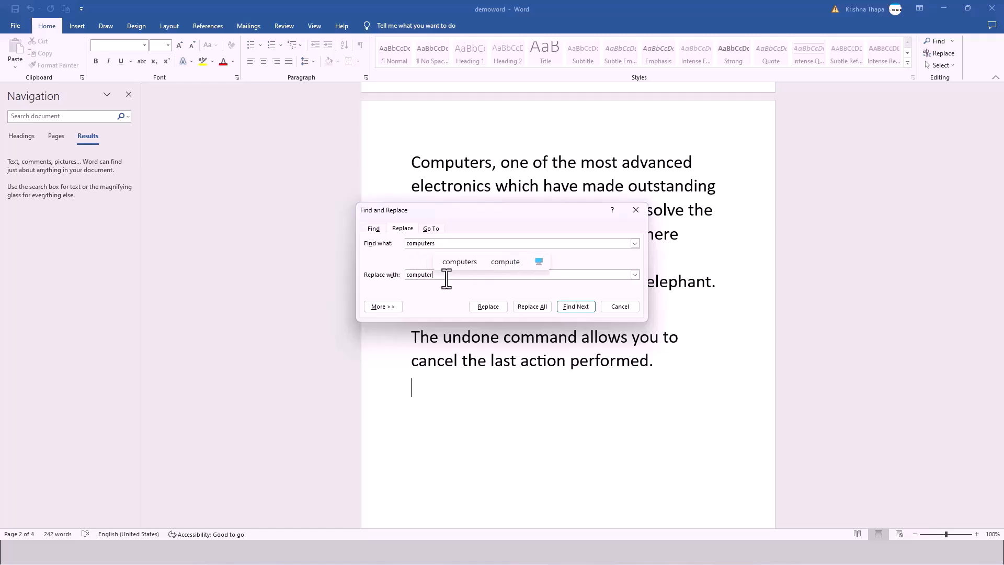
click(529, 307)
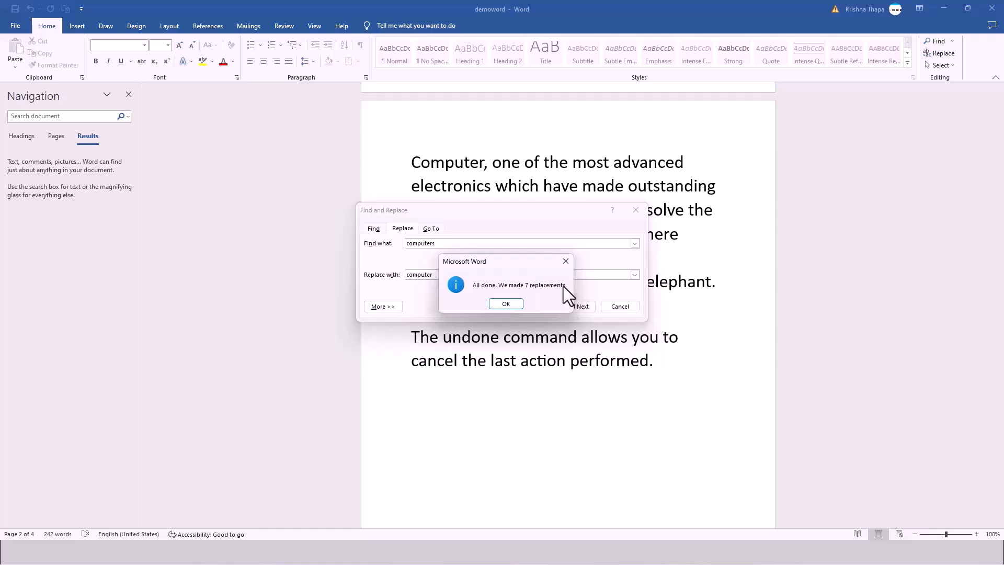
click(506, 304)
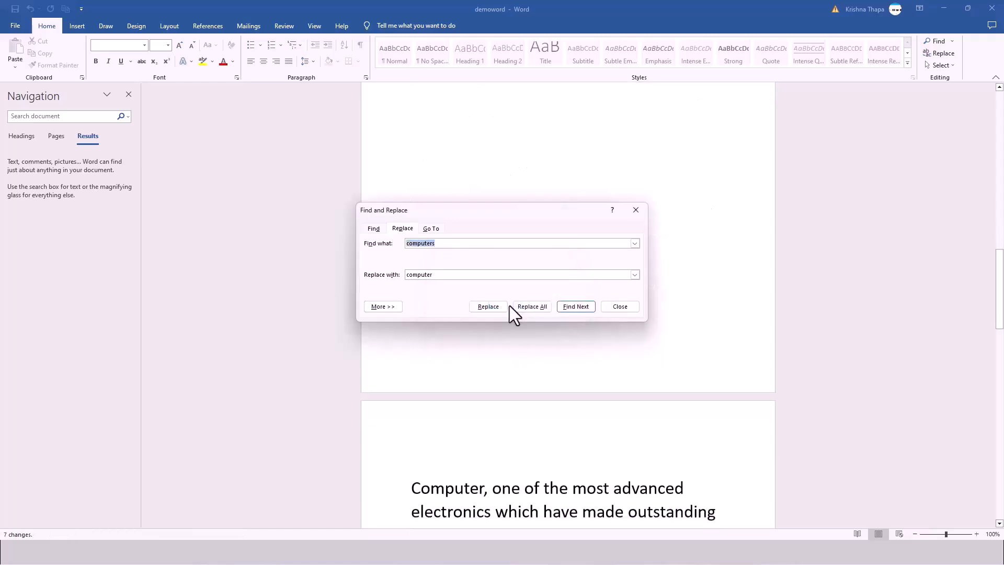
click(620, 306)
Examine the replaced word "Computer" in the title and at the paragraph beginnings on pages 1 and 2.
scroll(613, 308, up, 3)
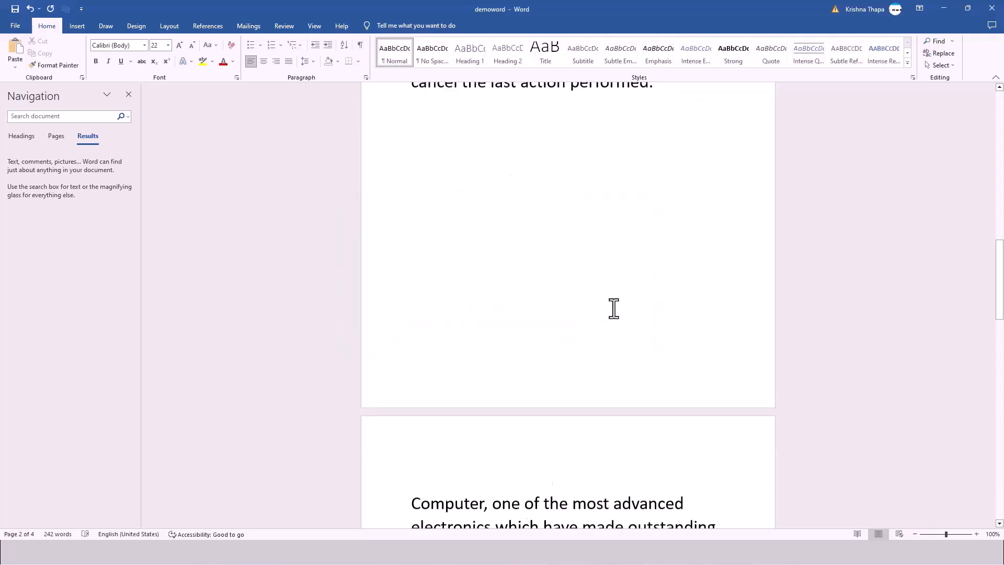
scroll(613, 309, up, 10)
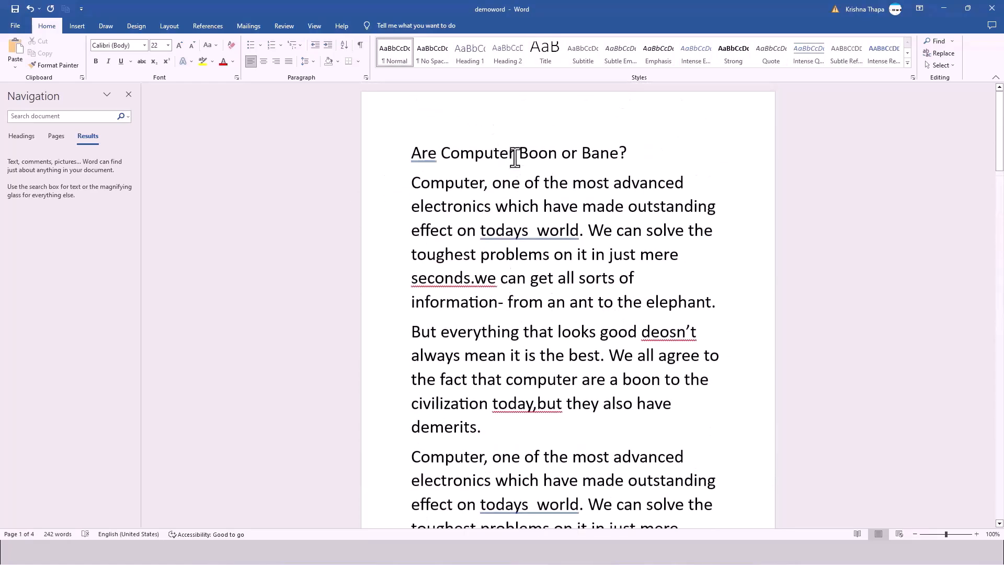
drag(517, 156, 441, 157)
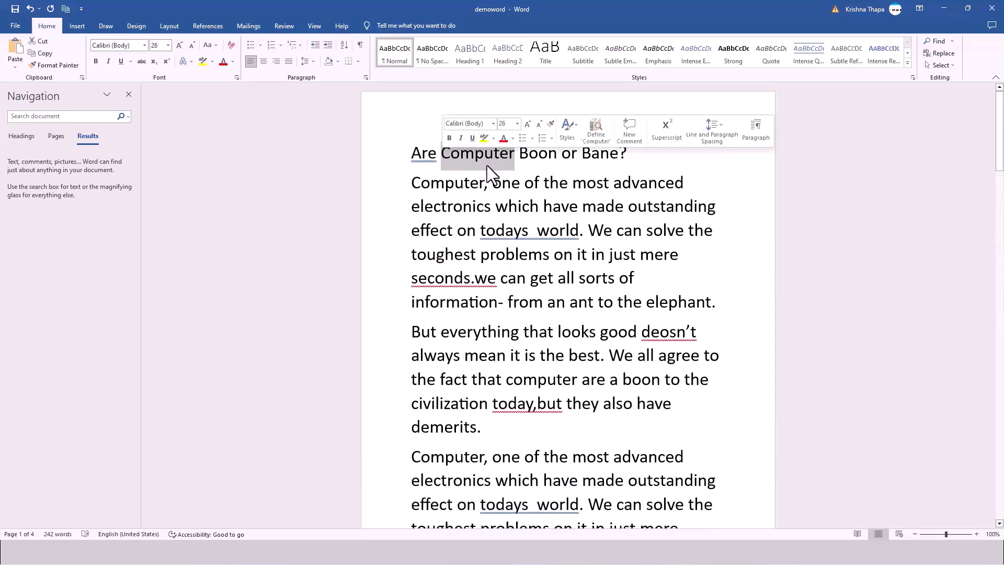
drag(486, 182, 388, 190)
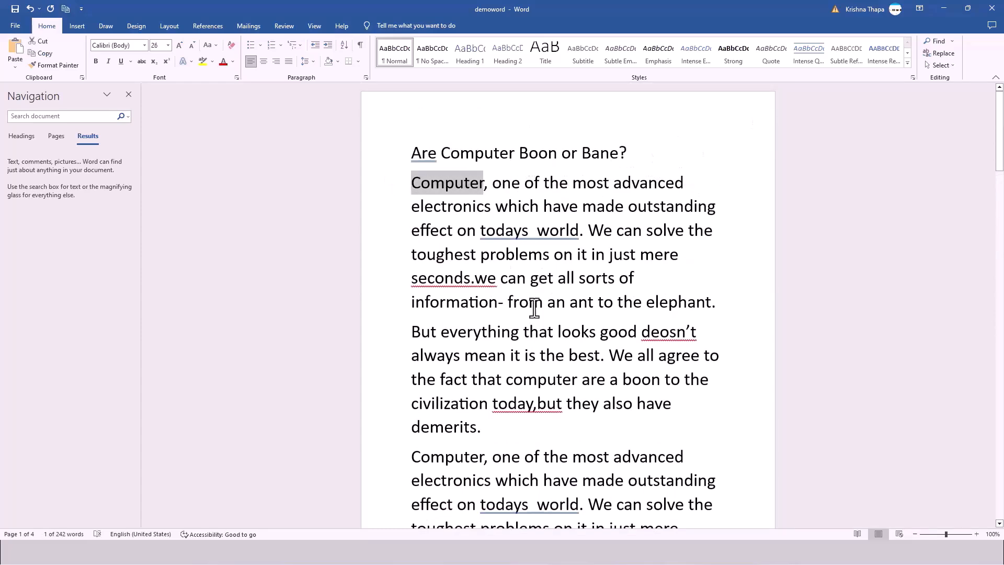
scroll(535, 340, down, 2)
drag(485, 354, 396, 357)
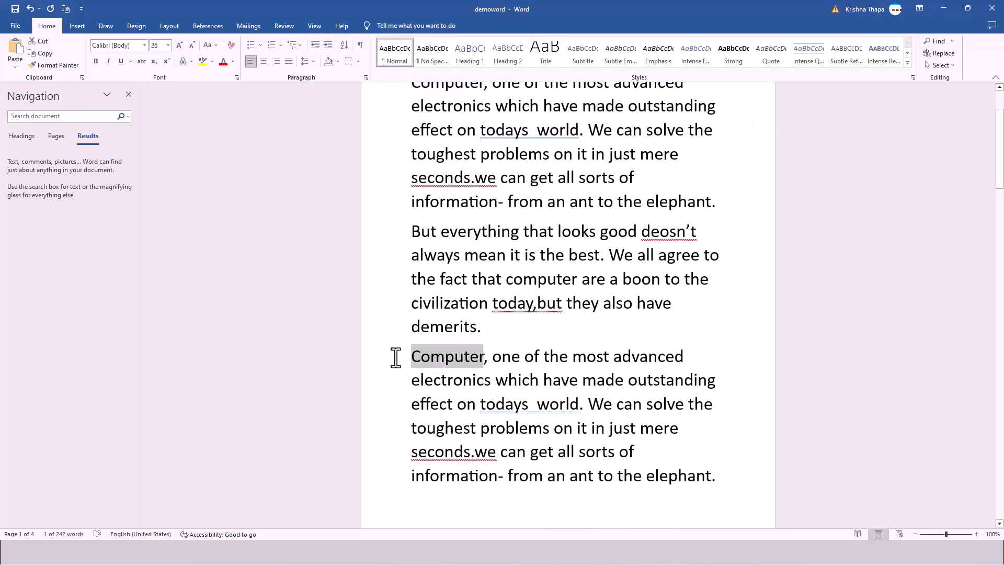
scroll(605, 423, down, 7)
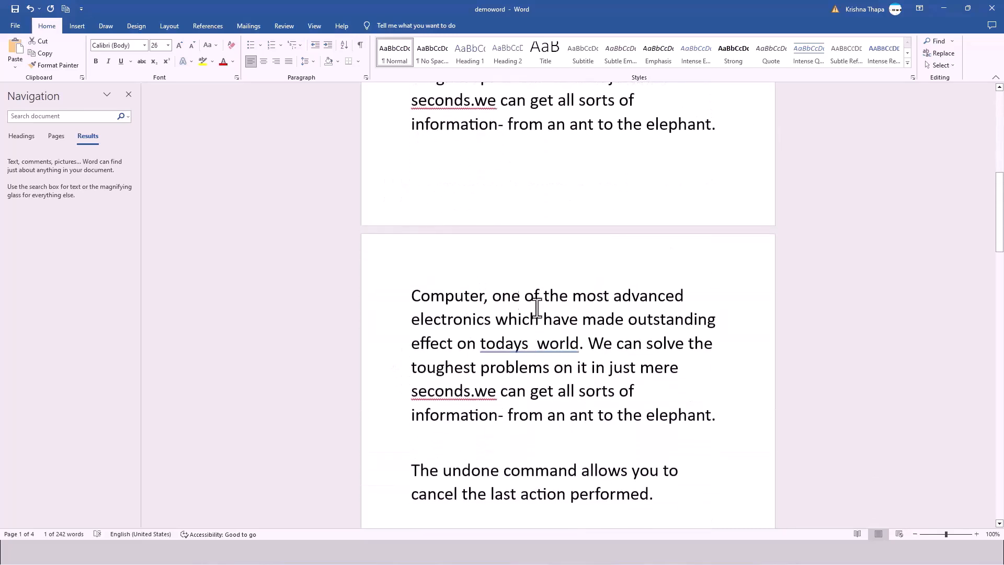
drag(488, 293, 372, 293)
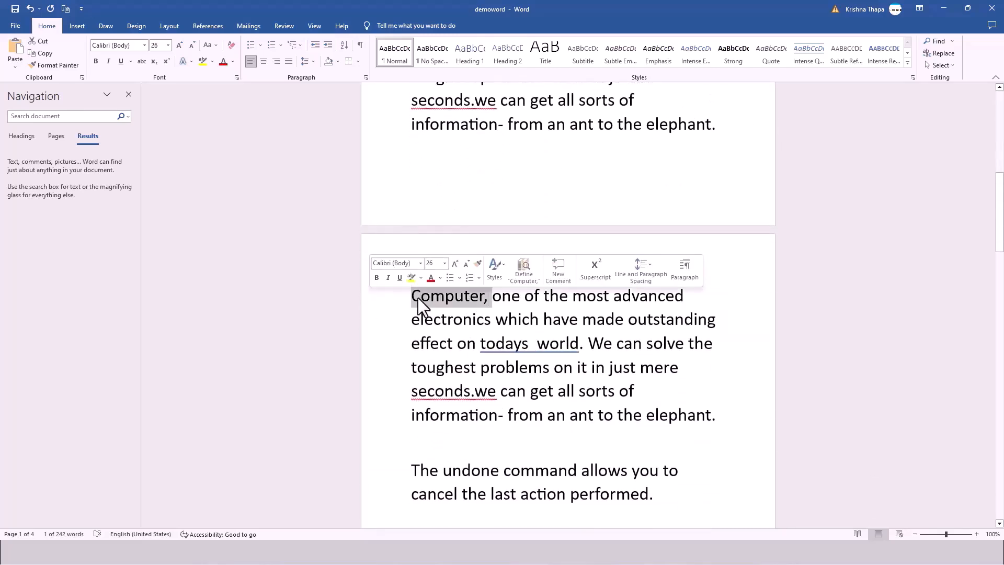
scroll(440, 367, down, 3)
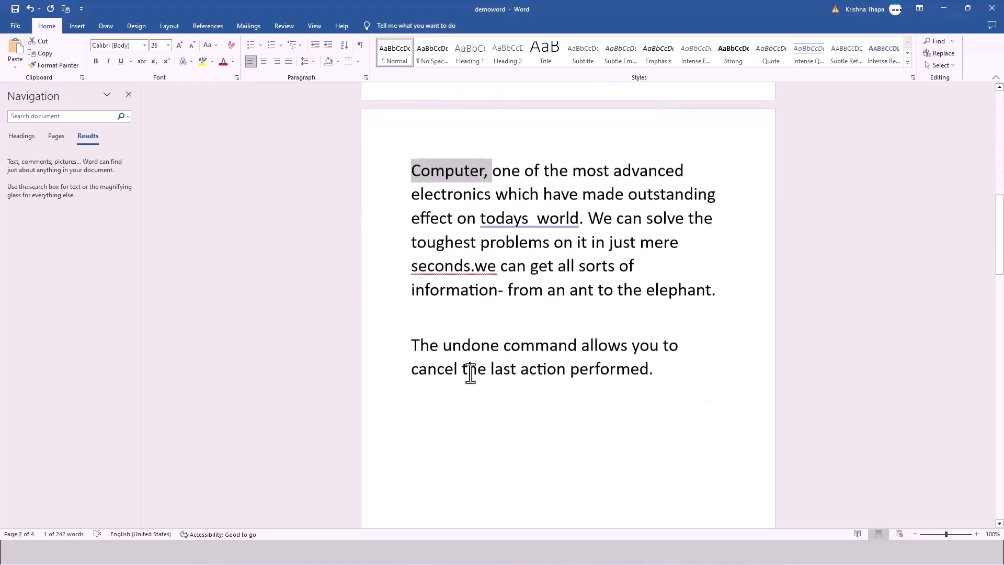
scroll(517, 351, up, 7)
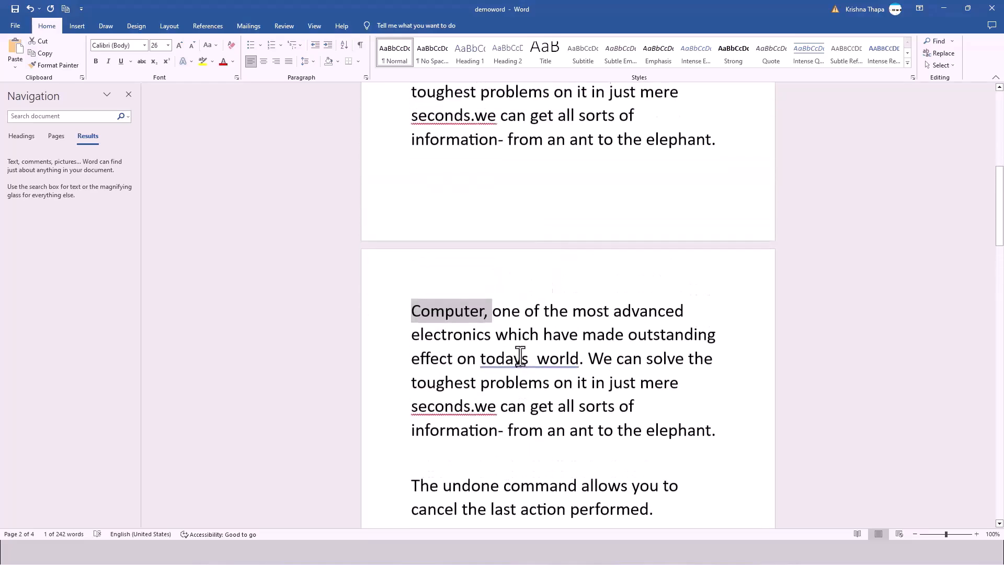
Jump to page 3 with the Go To command, place the cursor in its opening word and close the dialog.
scroll(521, 355, up, 7)
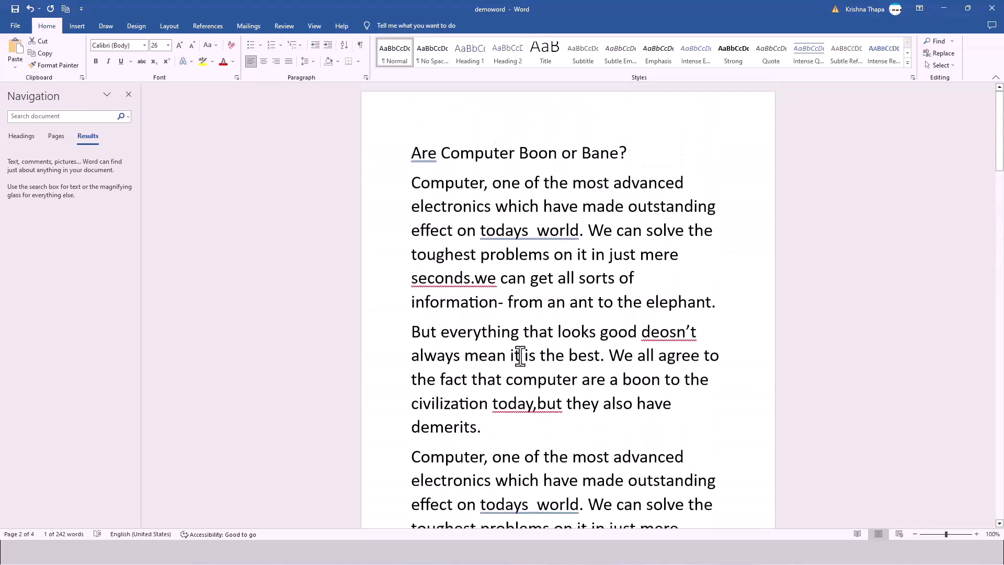
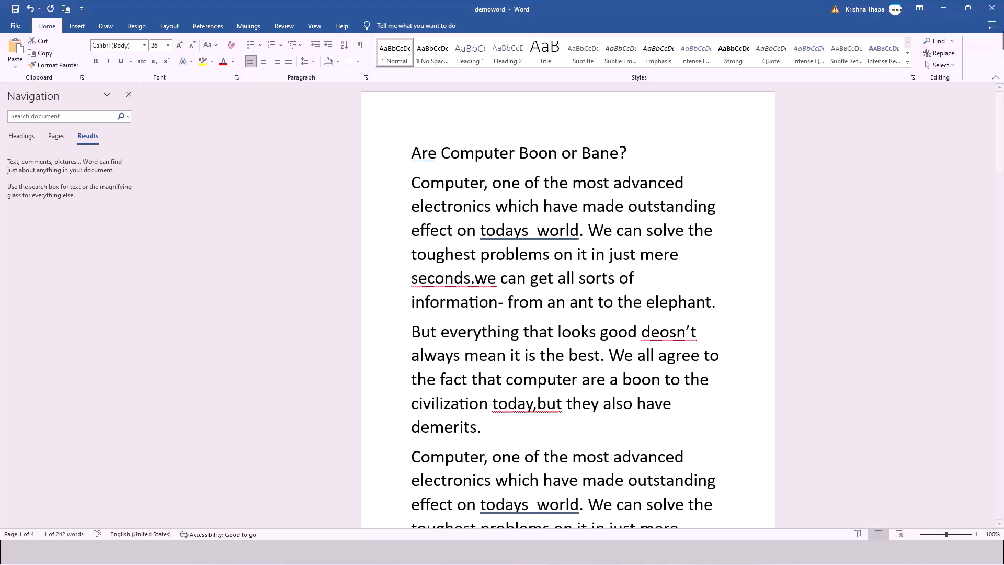
click(953, 41)
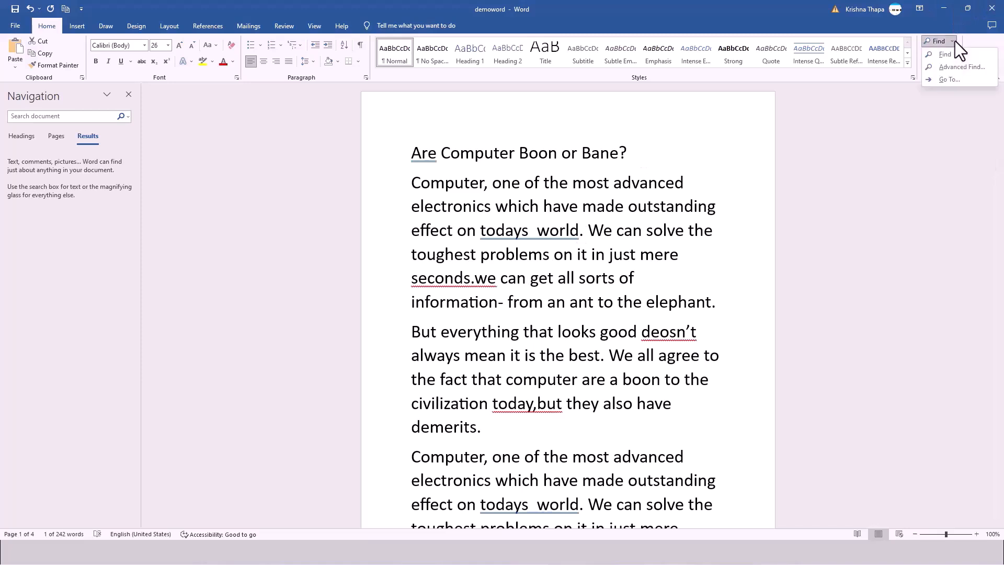
click(958, 71)
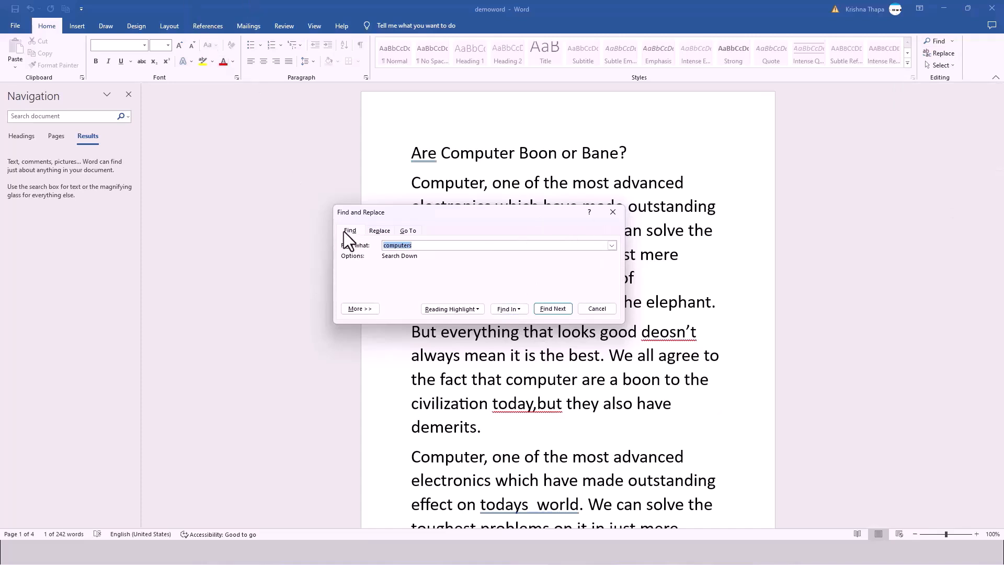
click(408, 230)
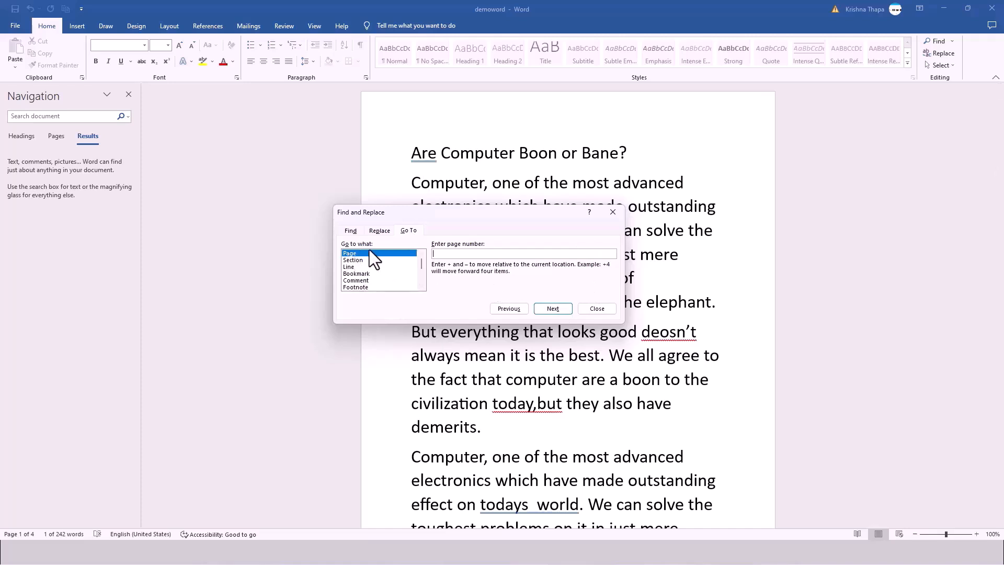
mouse_move(424, 268)
mouse_down()
mouse_move(423, 289)
mouse_move(420, 268)
mouse_up()
mouse_move(423, 262)
mouse_down()
mouse_move(422, 275)
mouse_move(424, 260)
mouse_up()
text(3)
click(544, 309)
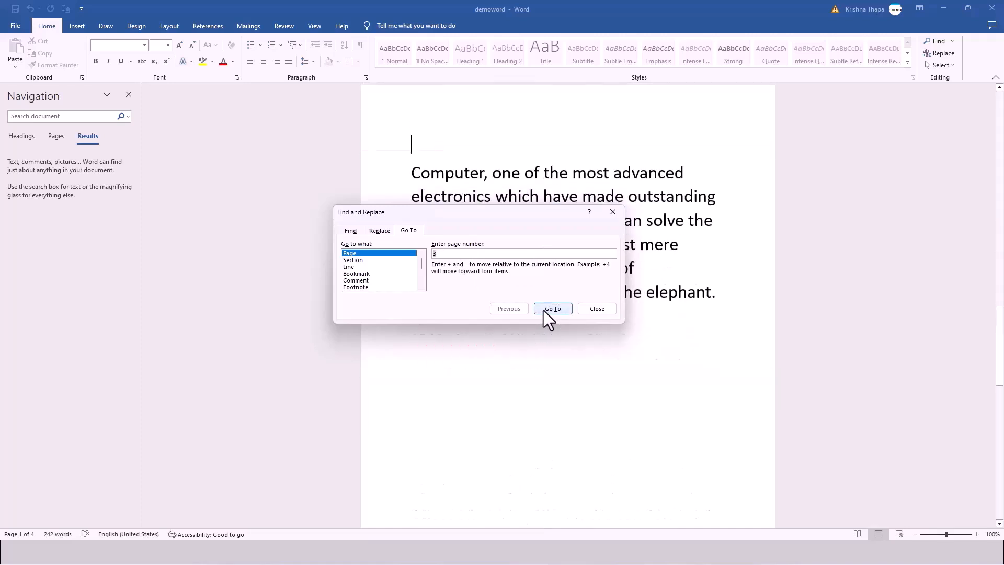
click(453, 160)
click(420, 175)
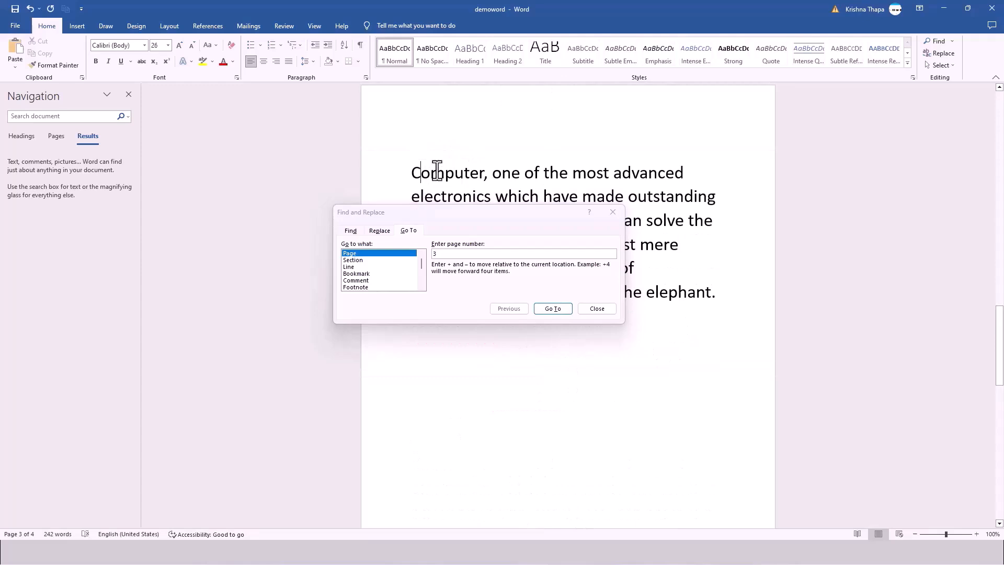
click(597, 308)
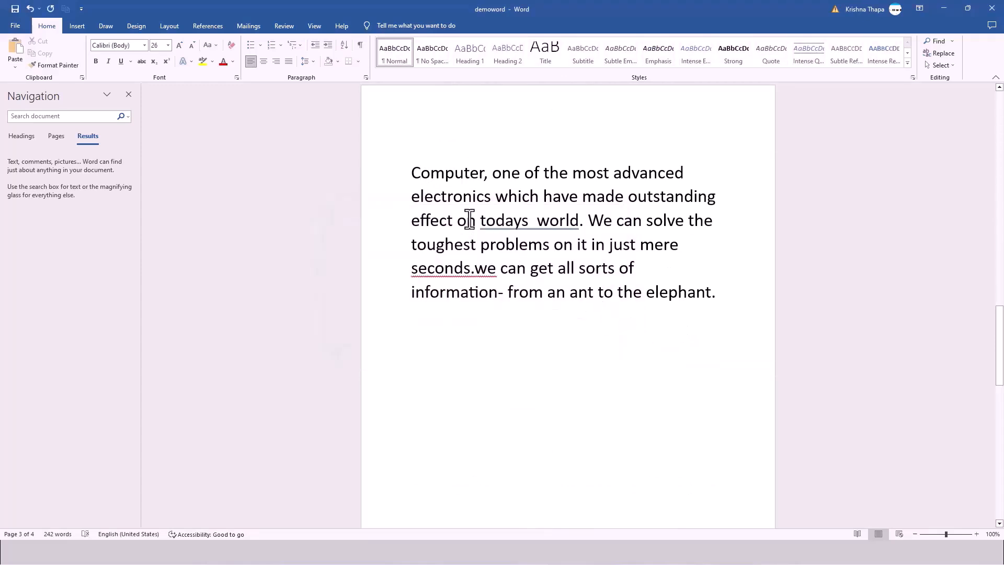
Look through pages 3 and 4, and return to the paragraph and closing sentence on page 2.
scroll(469, 220, down, 10)
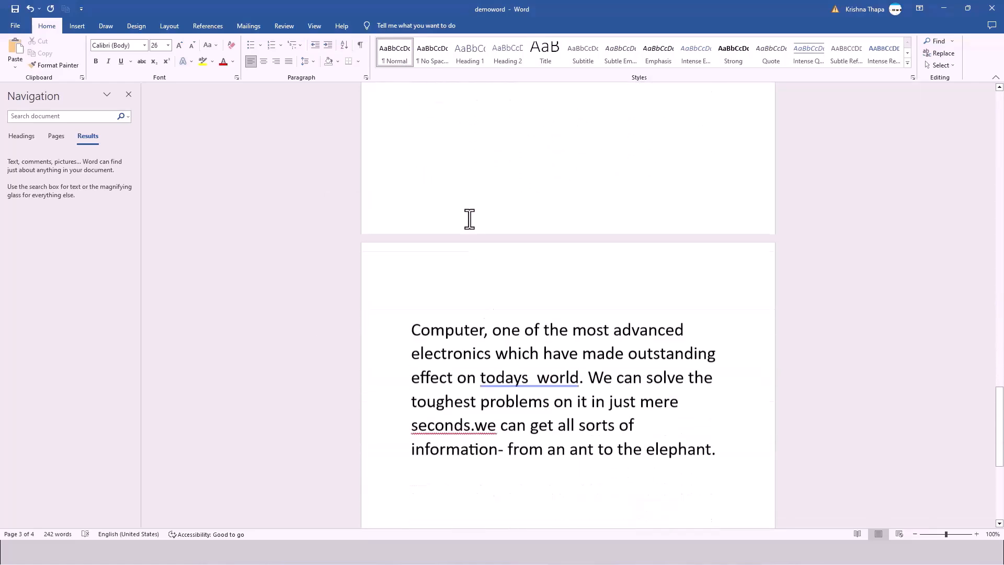
scroll(469, 219, down, 5)
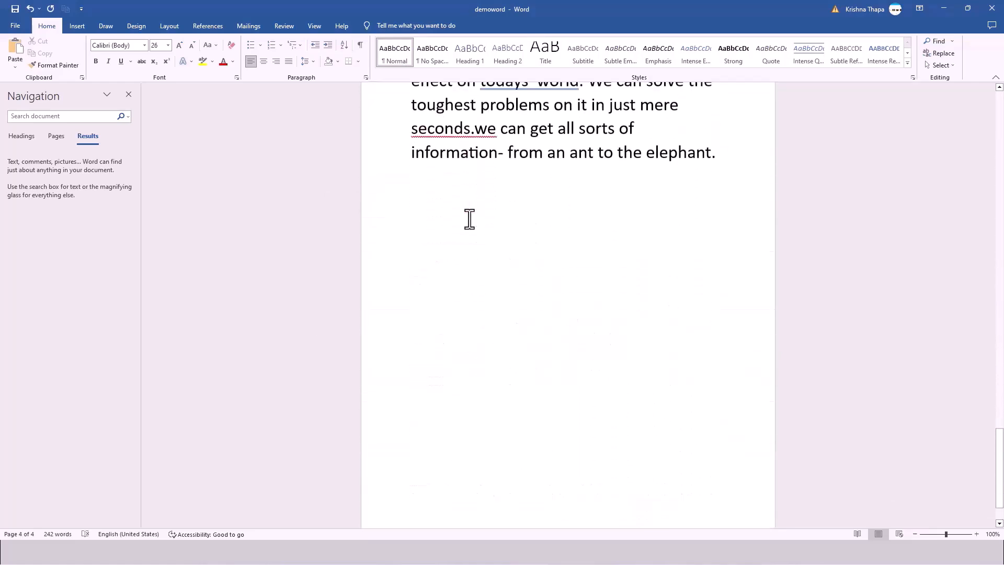
scroll(469, 219, up, 10)
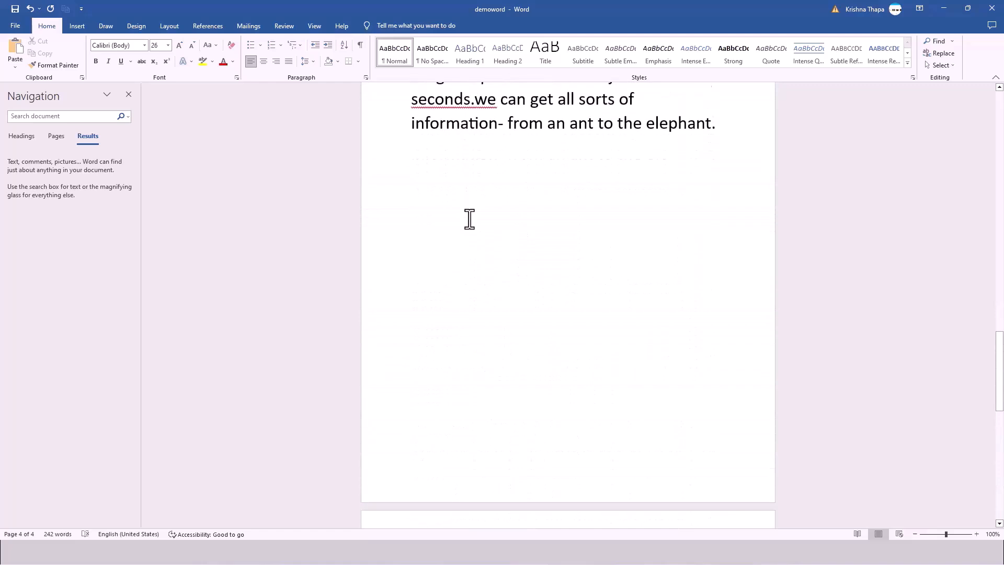
scroll(470, 220, up, 5)
click(463, 253)
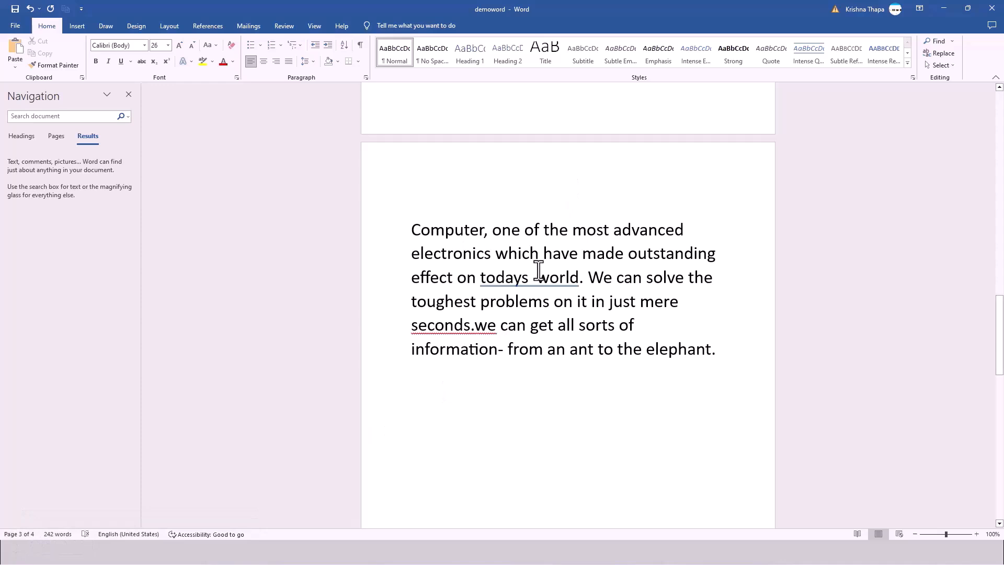
scroll(539, 269, up, 2)
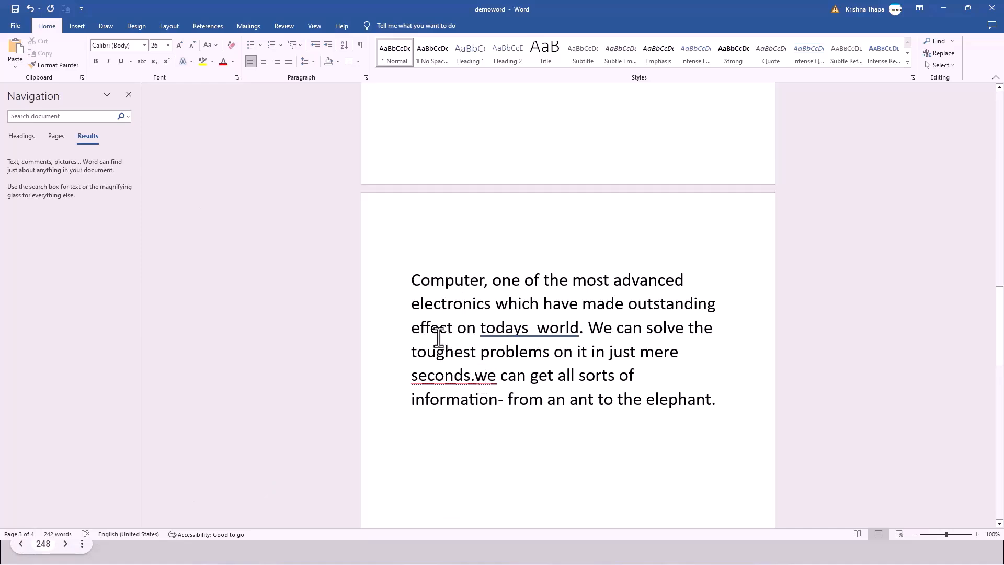
scroll(477, 321, up, 5)
scroll(477, 324, down, 9)
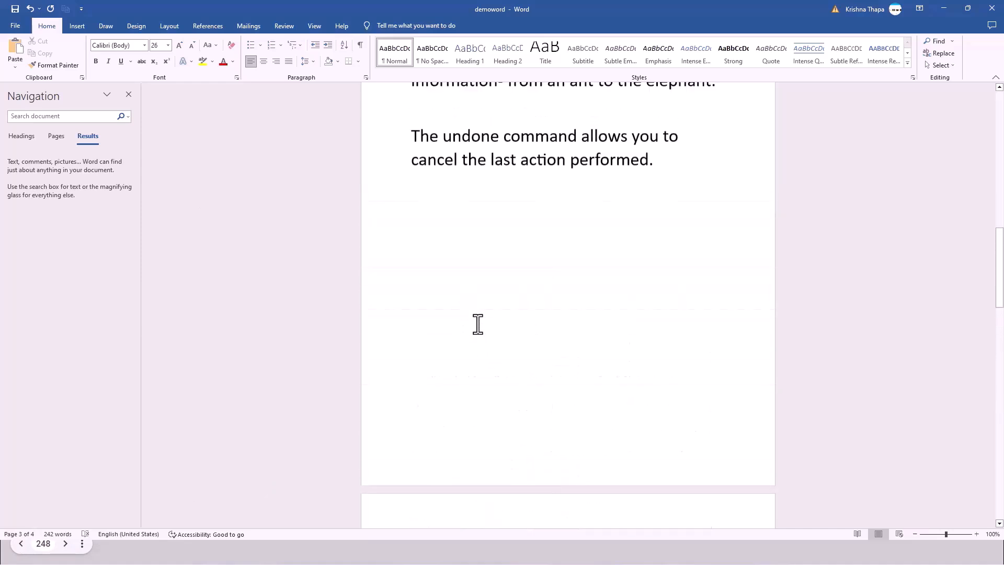
scroll(477, 323, up, 1)
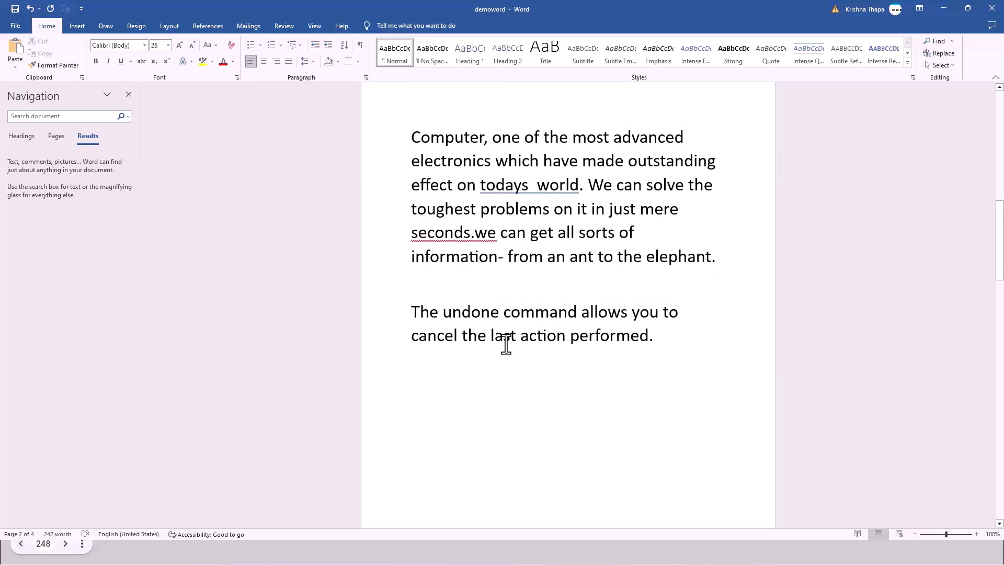
Close the Navigation pane, reopen it with the Find command and close it again.
click(127, 95)
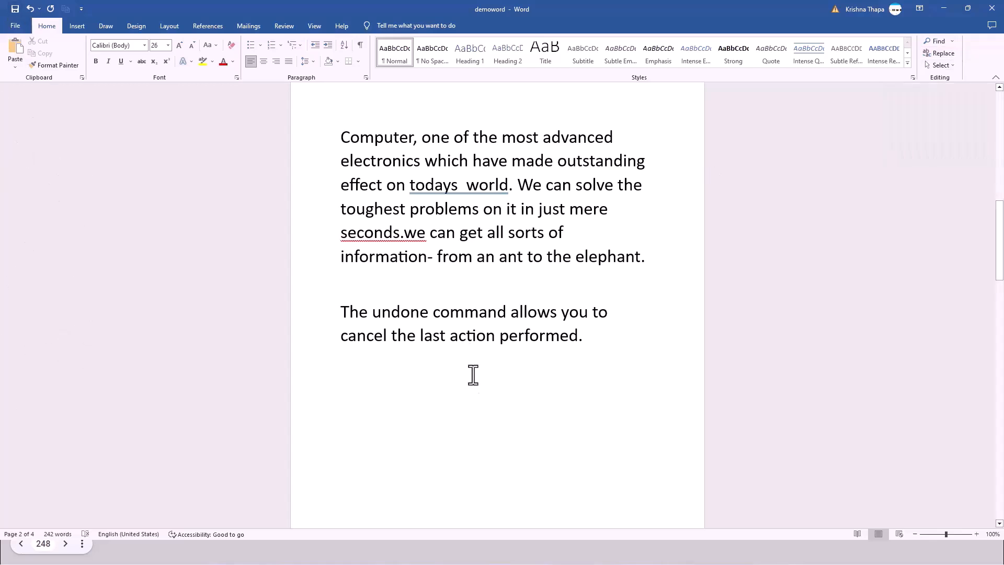
key(ctrl+f)
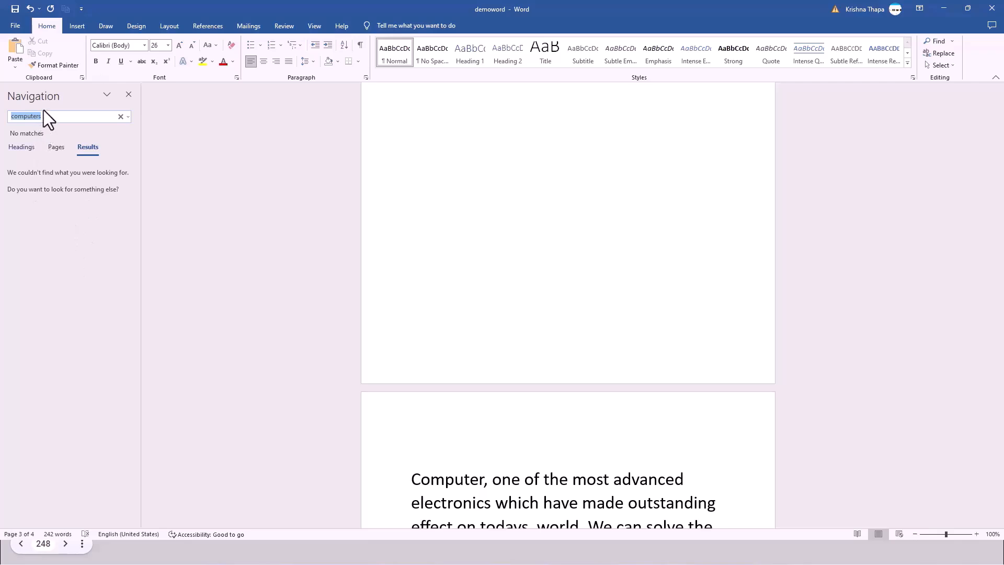
scroll(468, 422, down, 10)
scroll(468, 421, up, 6)
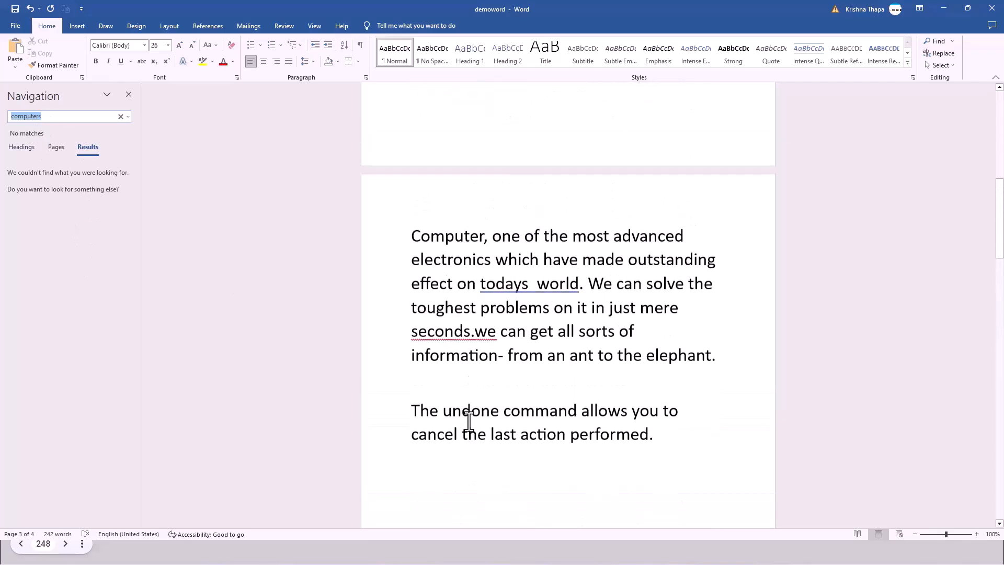
scroll(469, 422, up, 7)
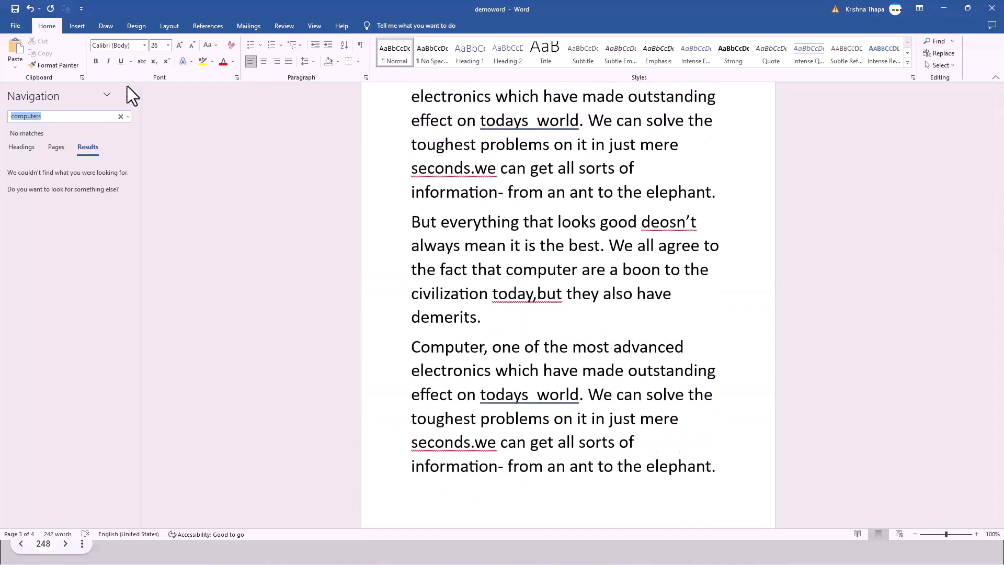
click(131, 95)
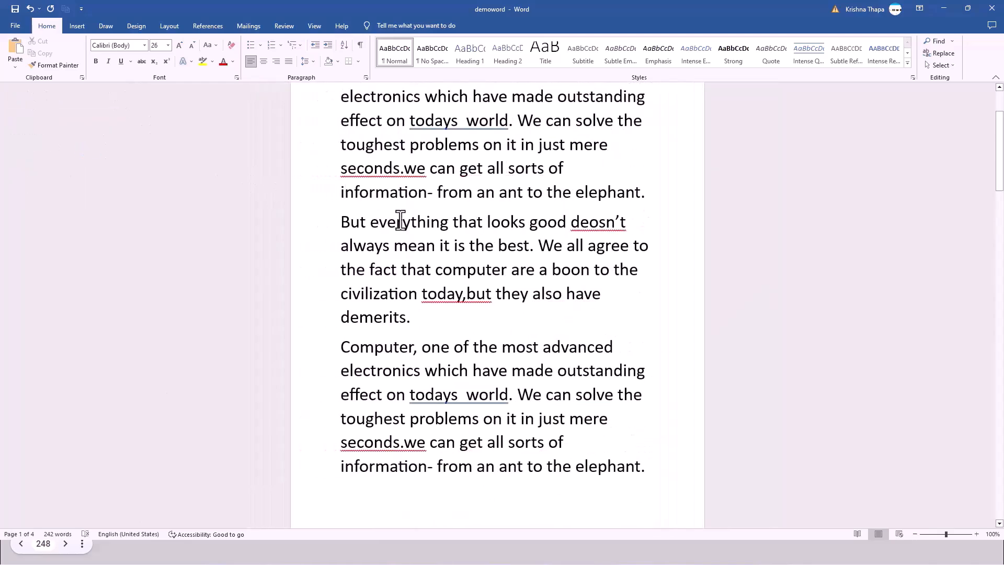
Open the Find and Replace dialog at its replace options, view them and close it without replacing anything.
key(ctrl+h)
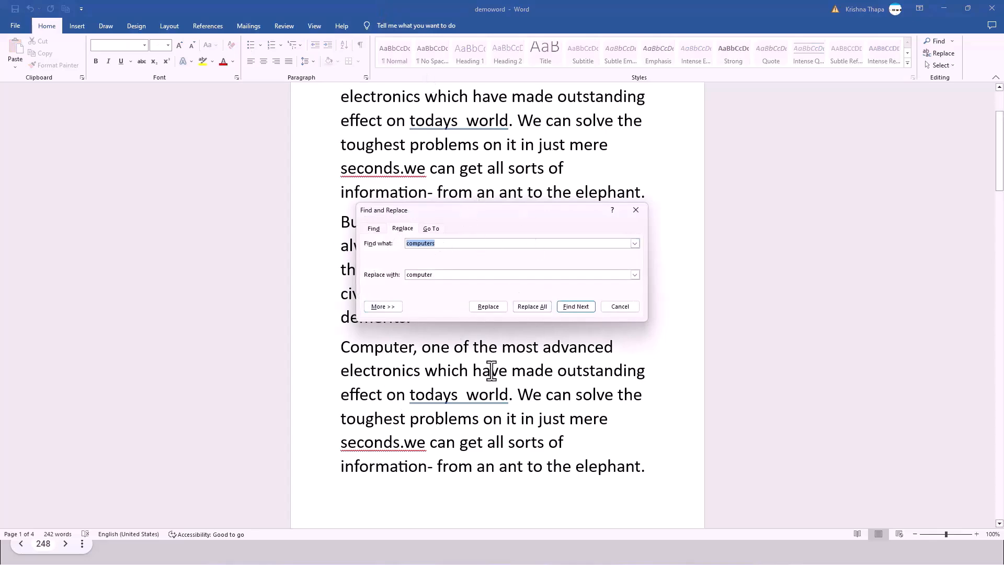
click(636, 210)
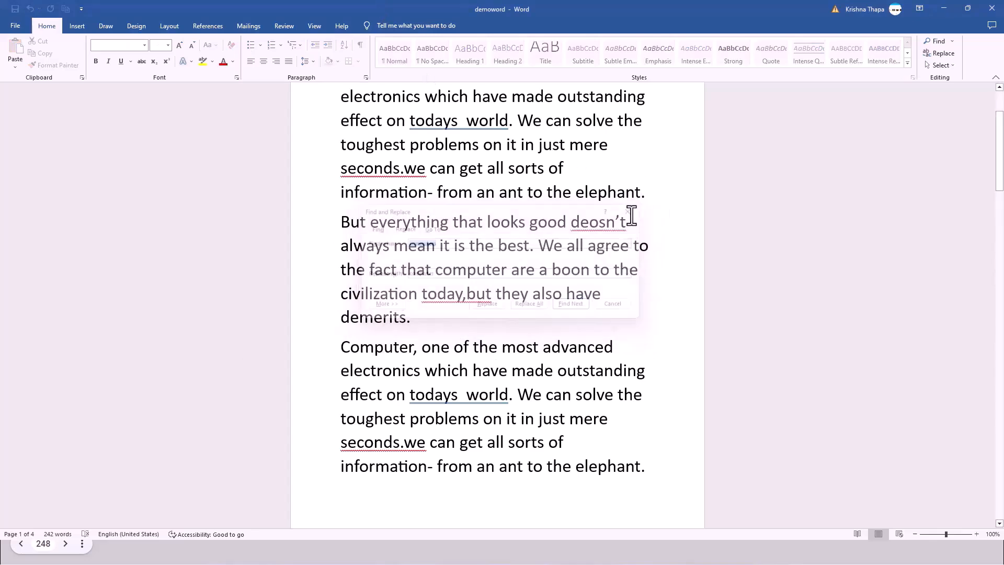
scroll(486, 250, up, 3)
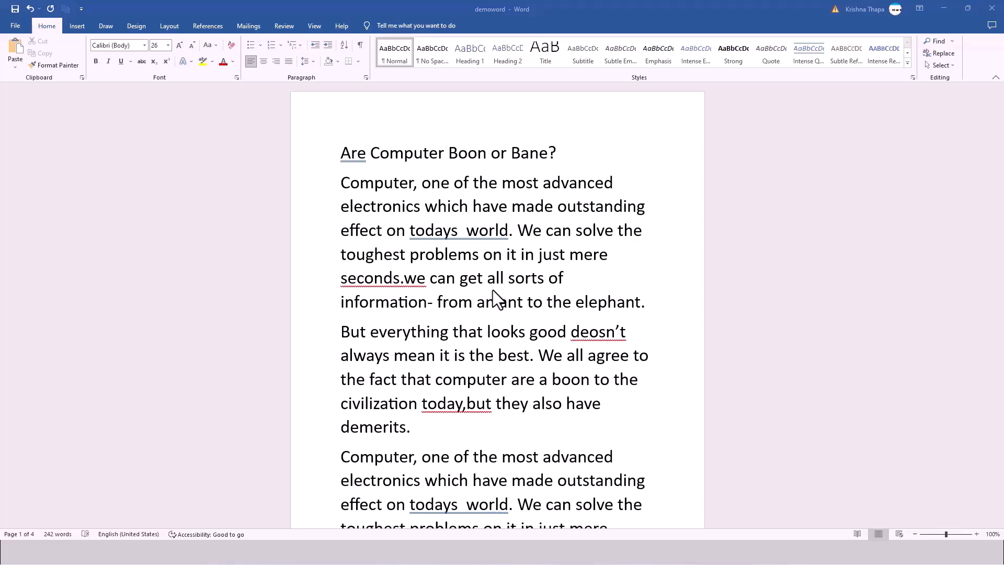
Add a paragraph below the last sentence on page 2: "The non printing characters are the characters that do not appear in a printed document.".
scroll(479, 288, down, 10)
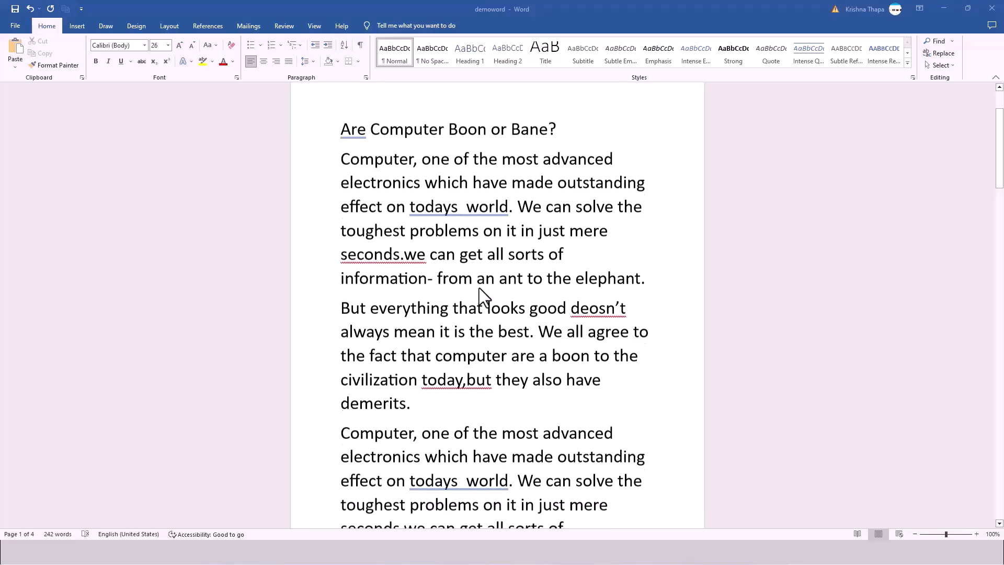
scroll(477, 275, down, 1)
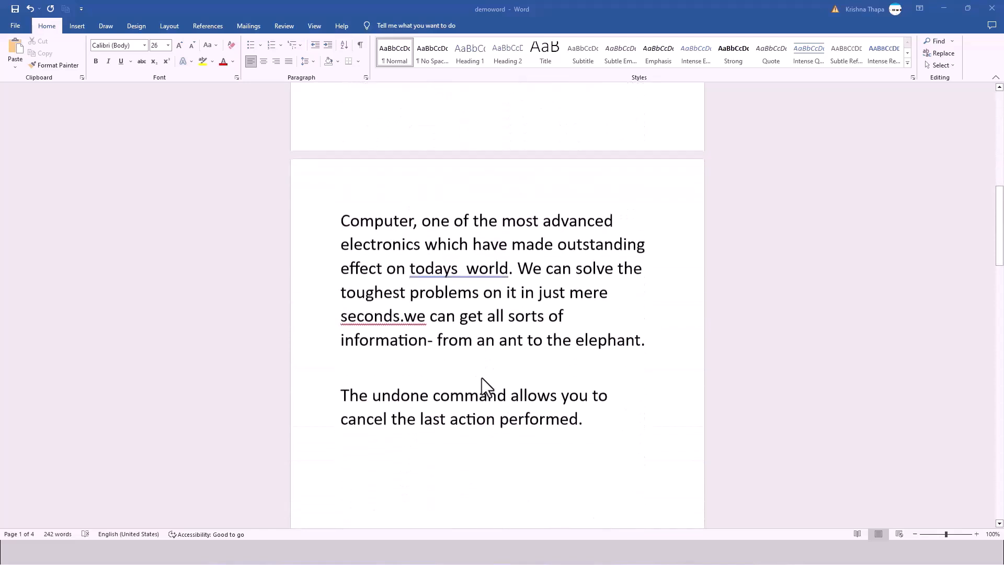
click(598, 420)
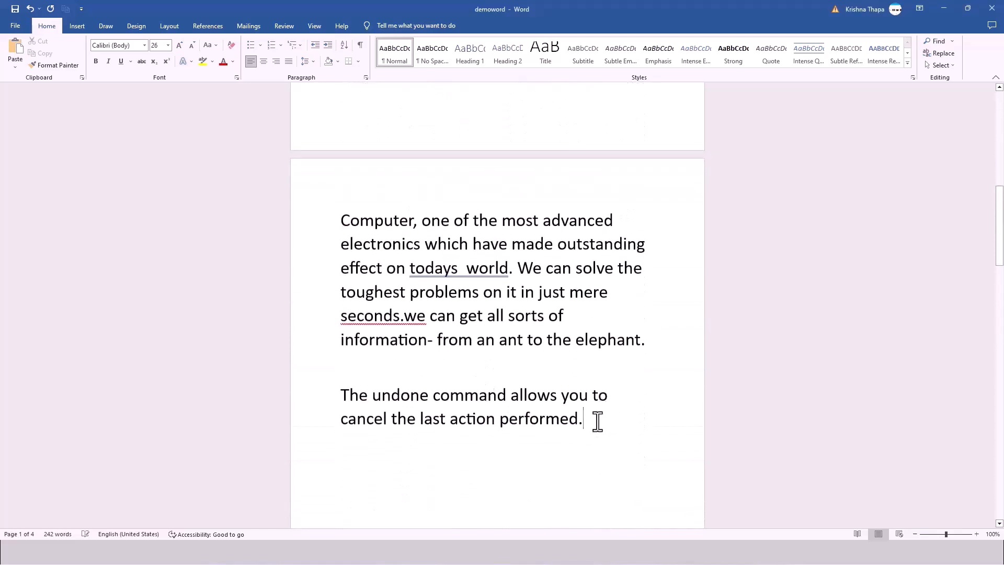
key(Return)
text(The )
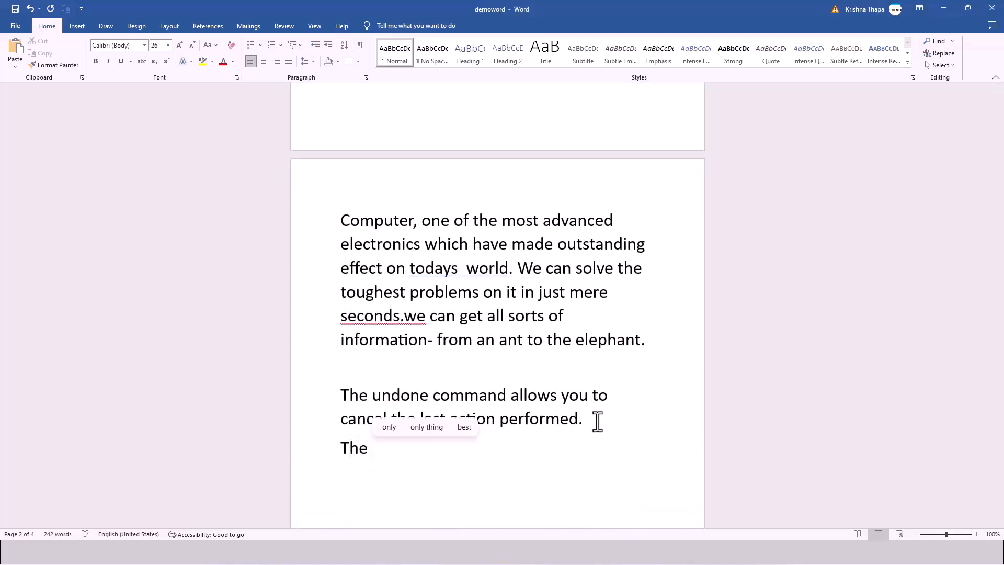
text(n)
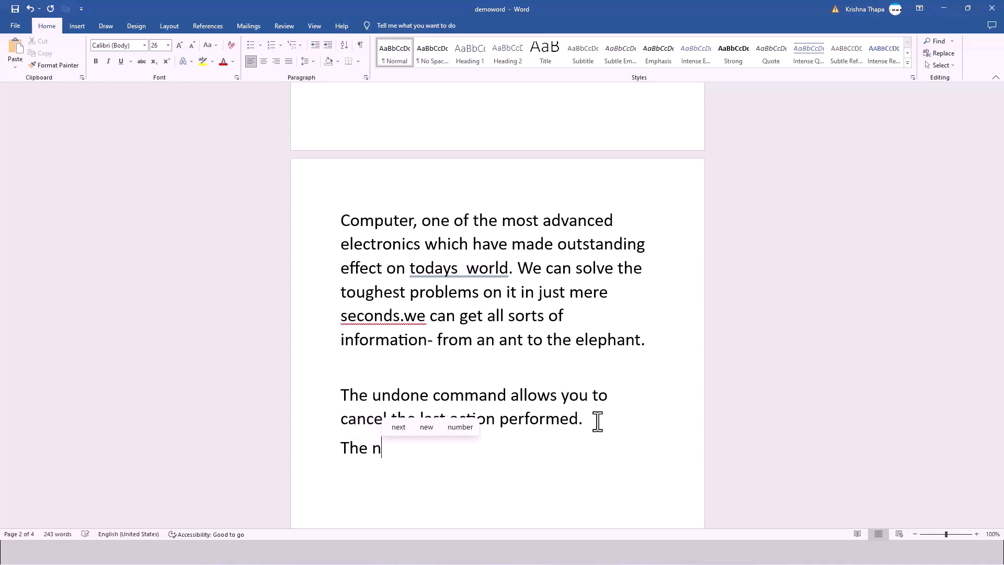
text(on printing )
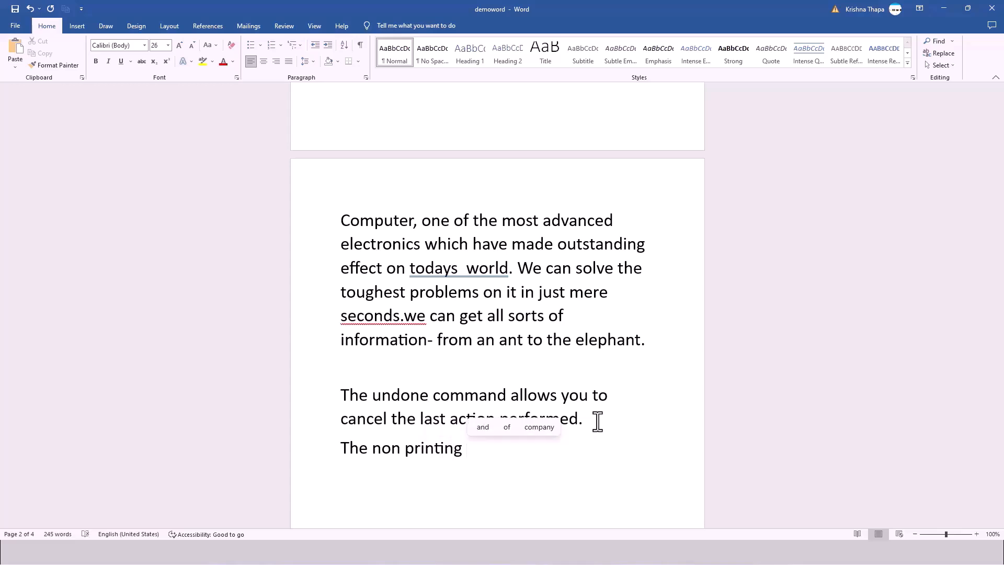
text(character)
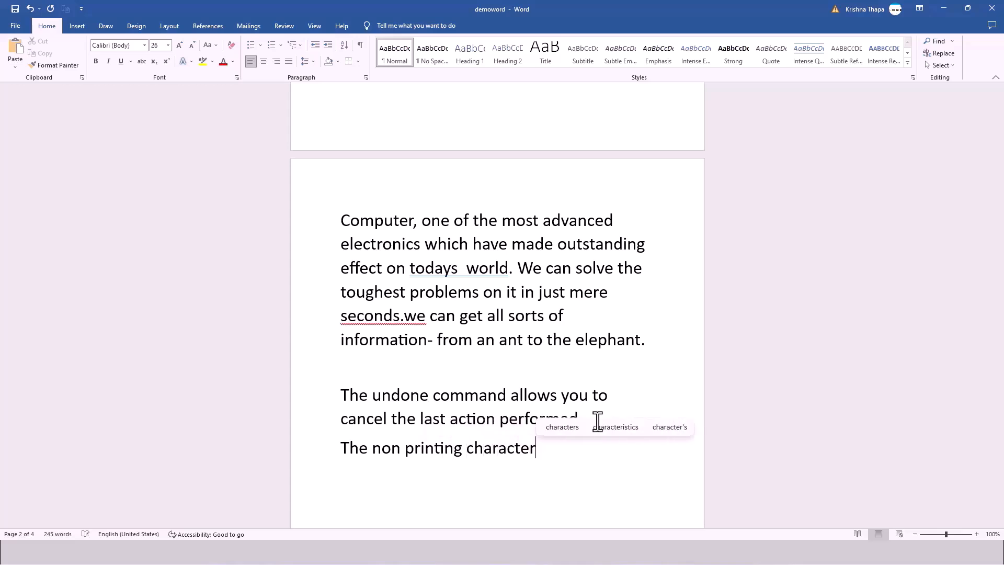
text(s are )
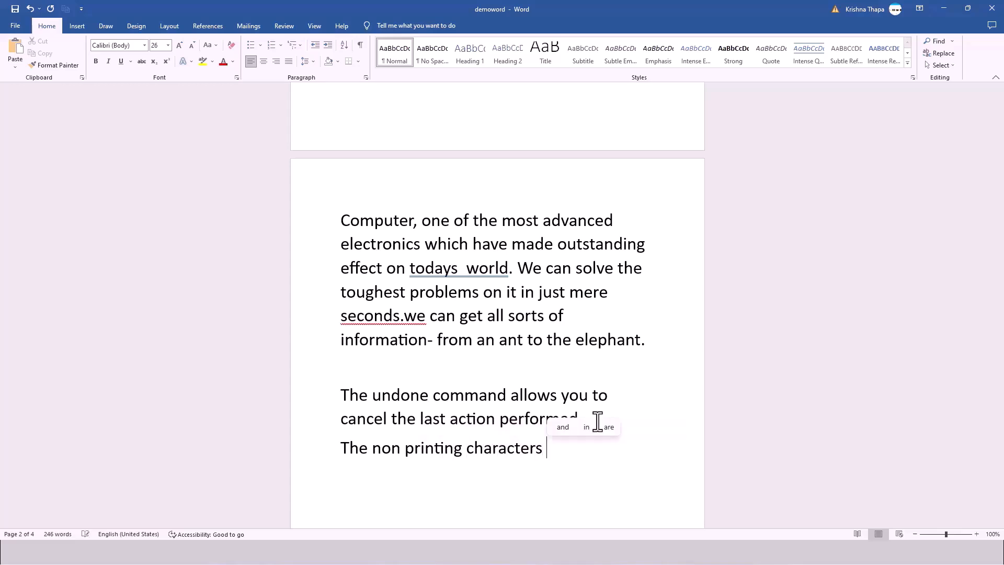
text(the )
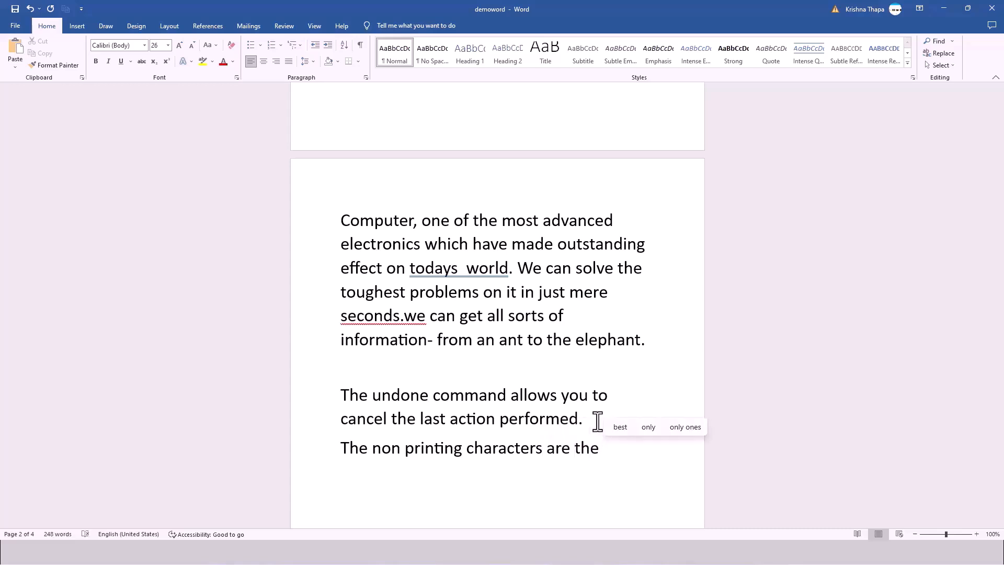
text(character)
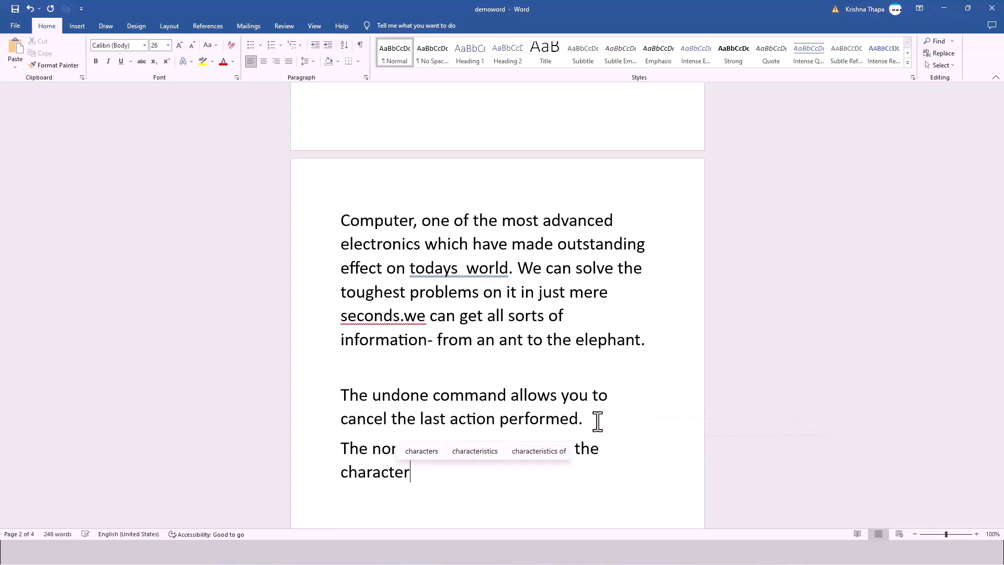
text(s )
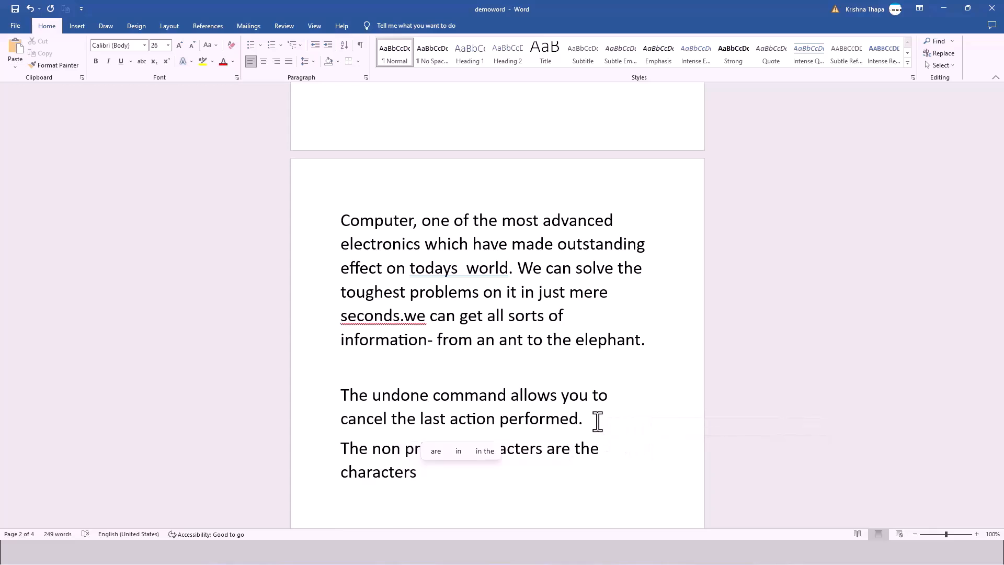
text(that )
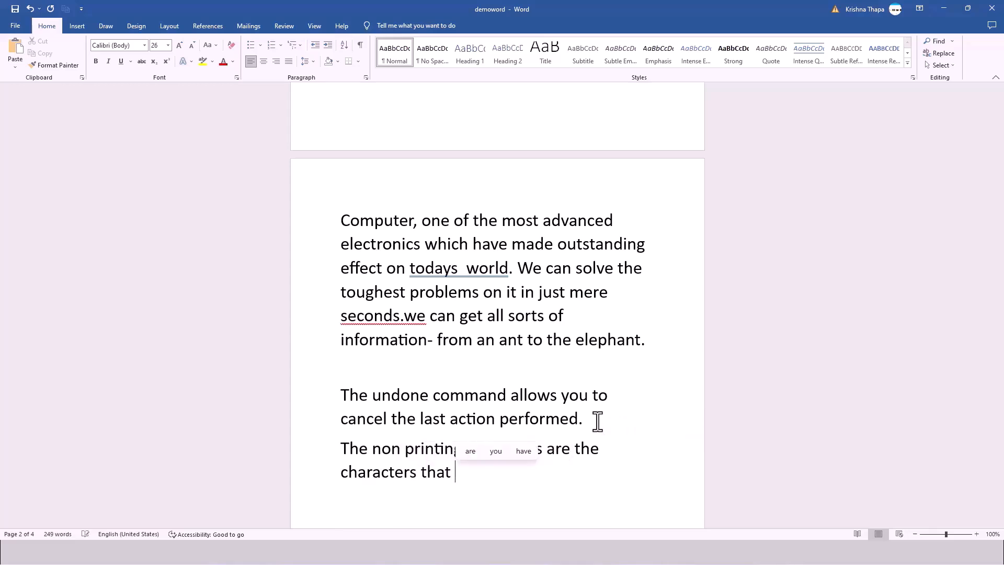
text(do not )
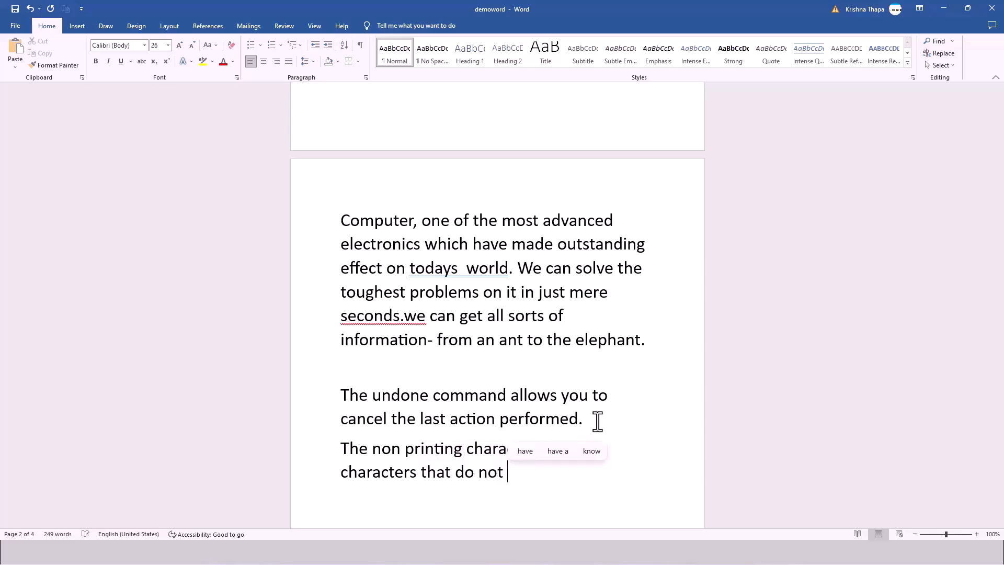
text(apper)
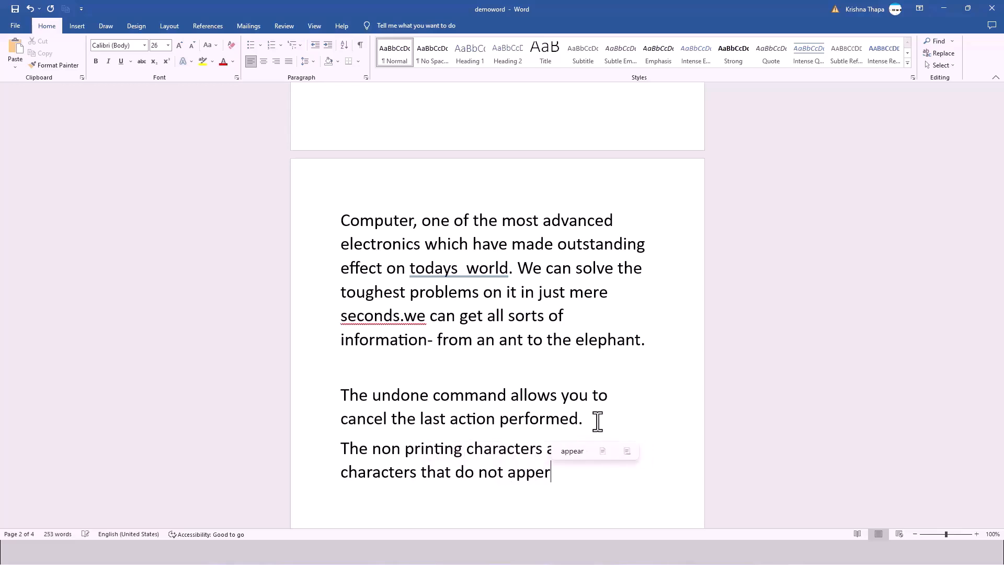
key(BackSpace)
text(ar i)
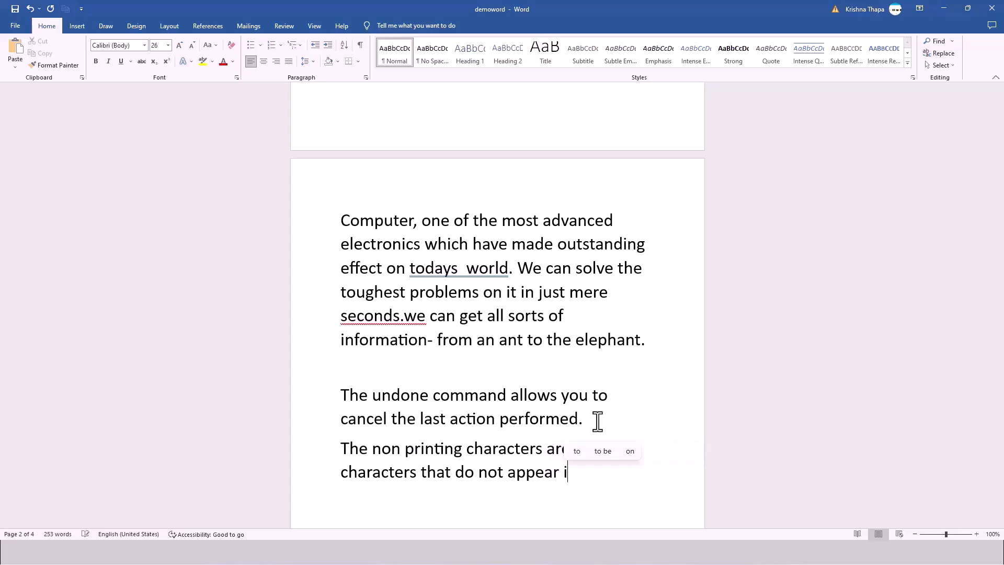
text(n a pr)
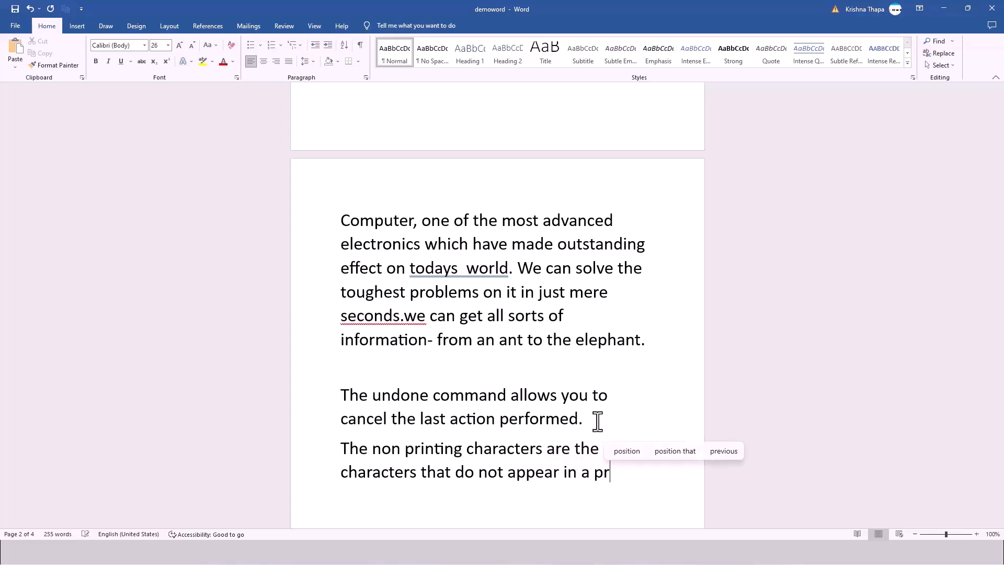
text(inted docu)
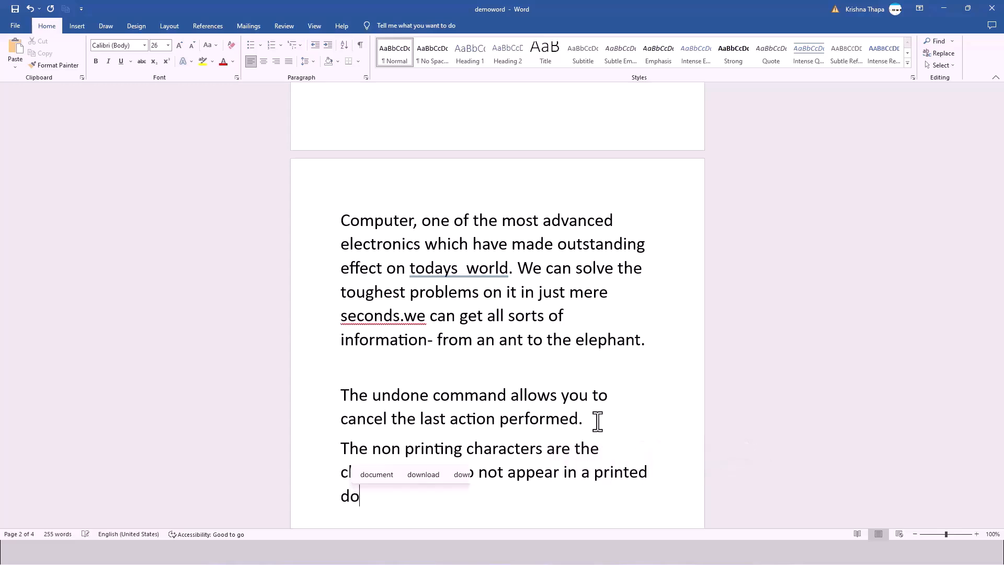
text(ment.)
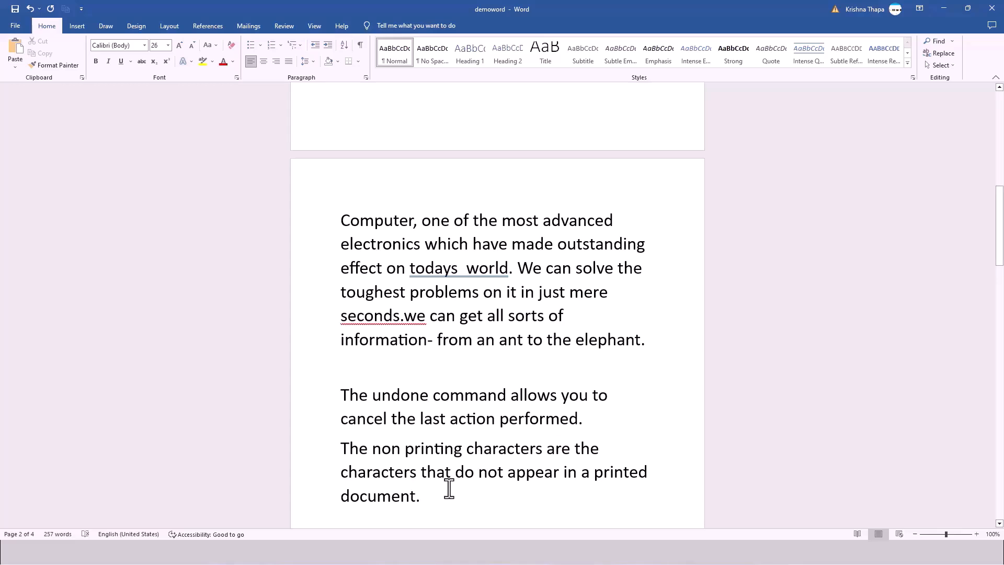
Show the paragraph marks and other hidden formatting symbols throughout the document.
scroll(423, 396, up, 3)
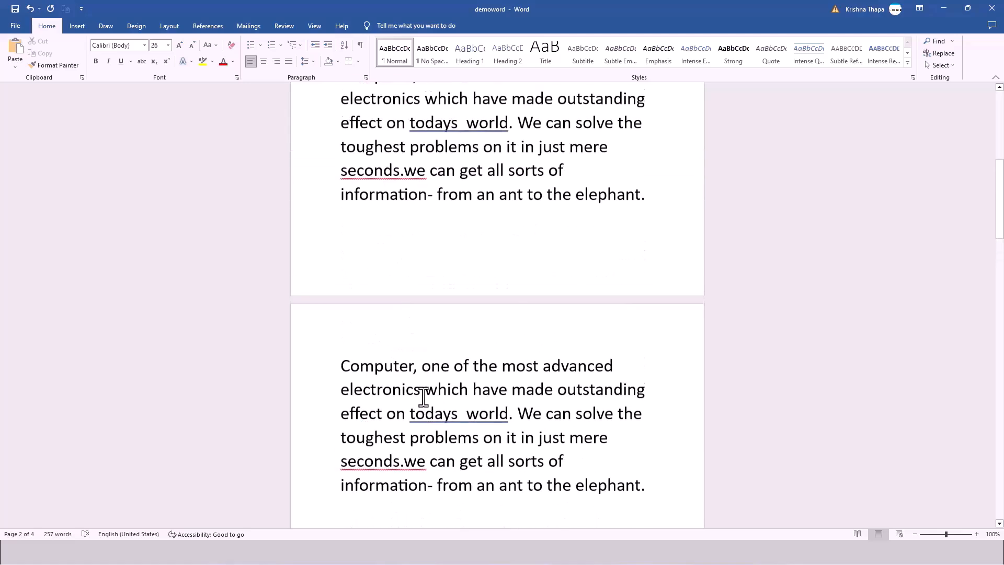
scroll(424, 397, up, 7)
scroll(423, 397, down, 6)
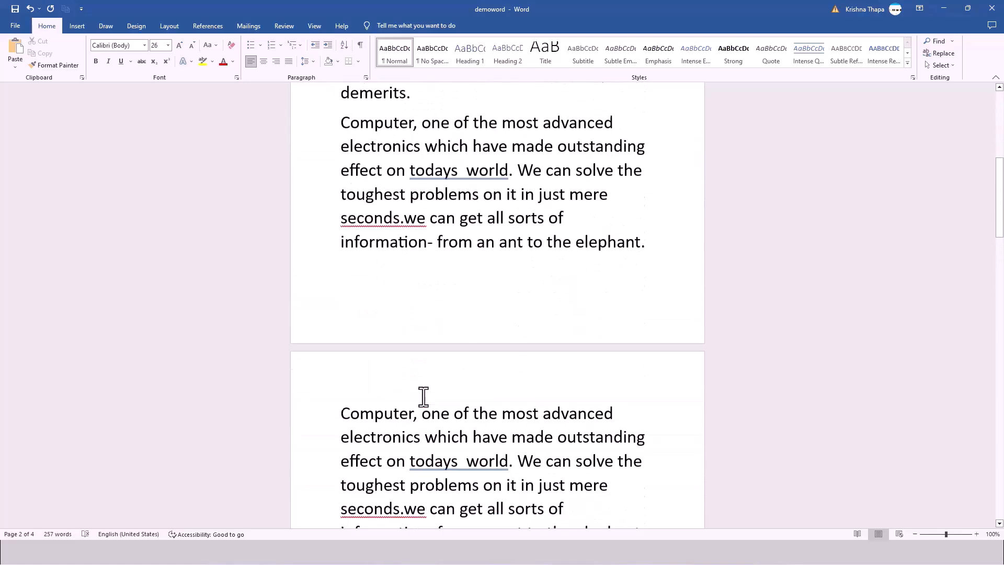
scroll(424, 396, down, 6)
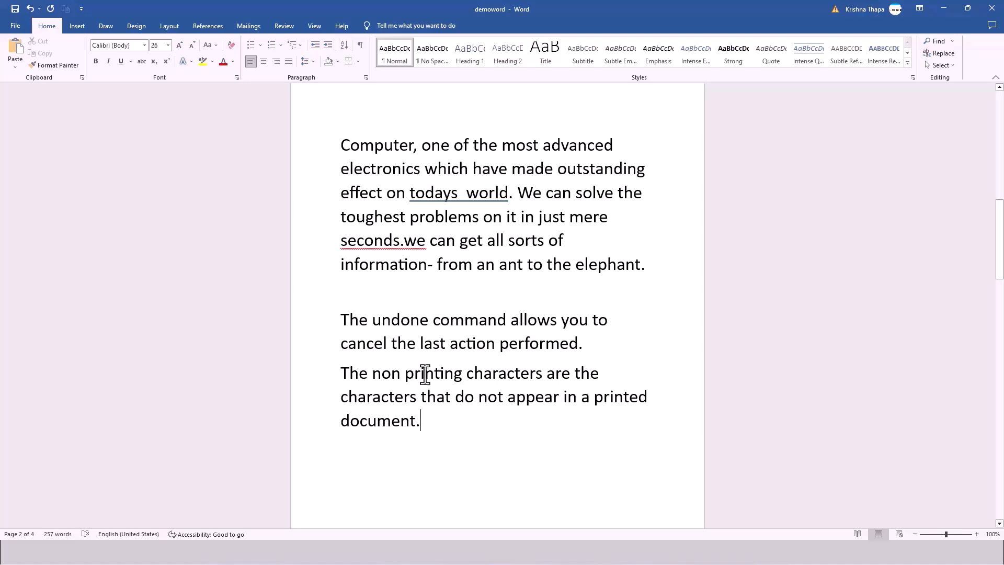
scroll(396, 387, up, 3)
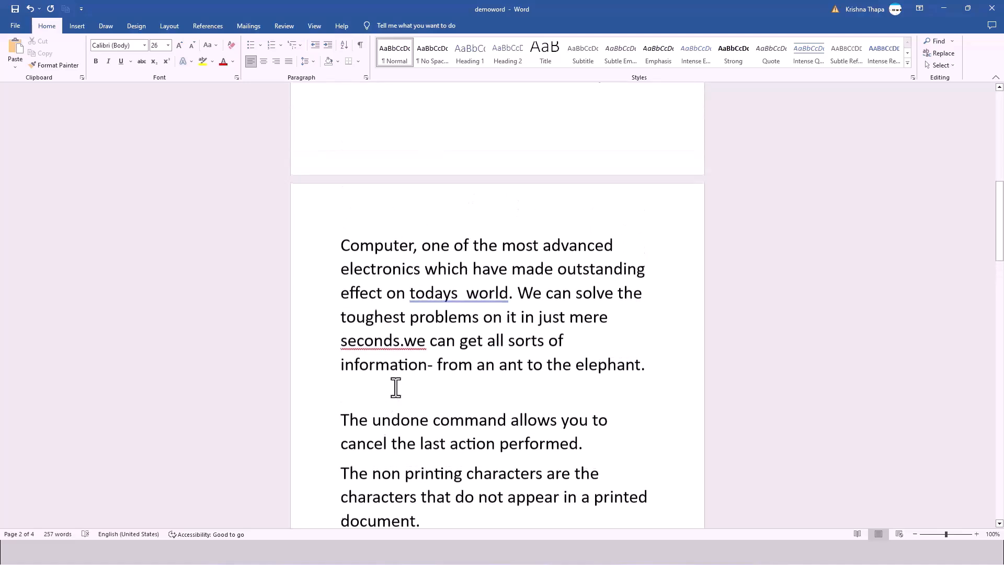
scroll(396, 387, up, 5)
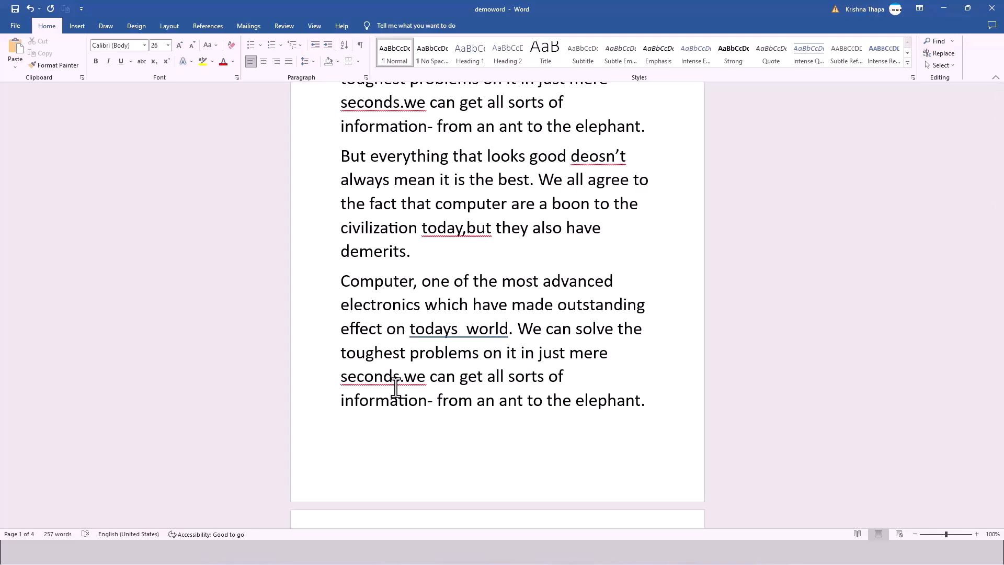
scroll(396, 387, up, 3)
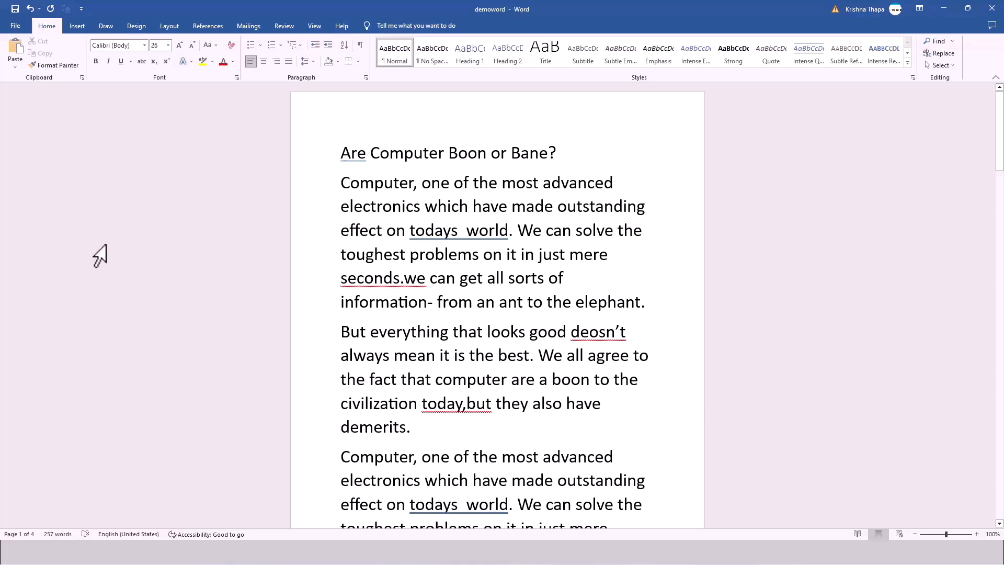
click(363, 47)
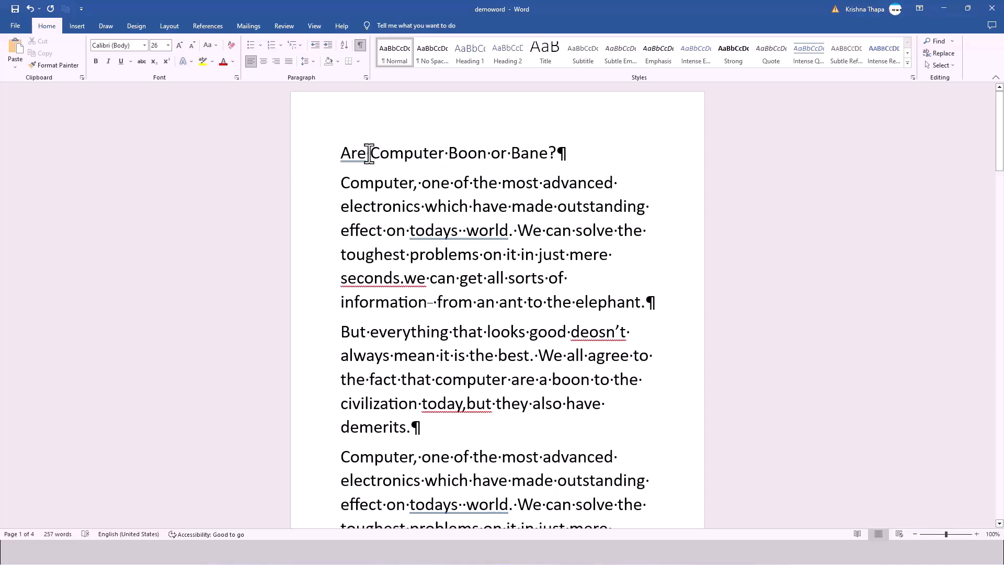
Highlight the space marks between the words of the title and the opening lines of the first paragraph.
drag(371, 155, 366, 155)
drag(449, 155, 507, 155)
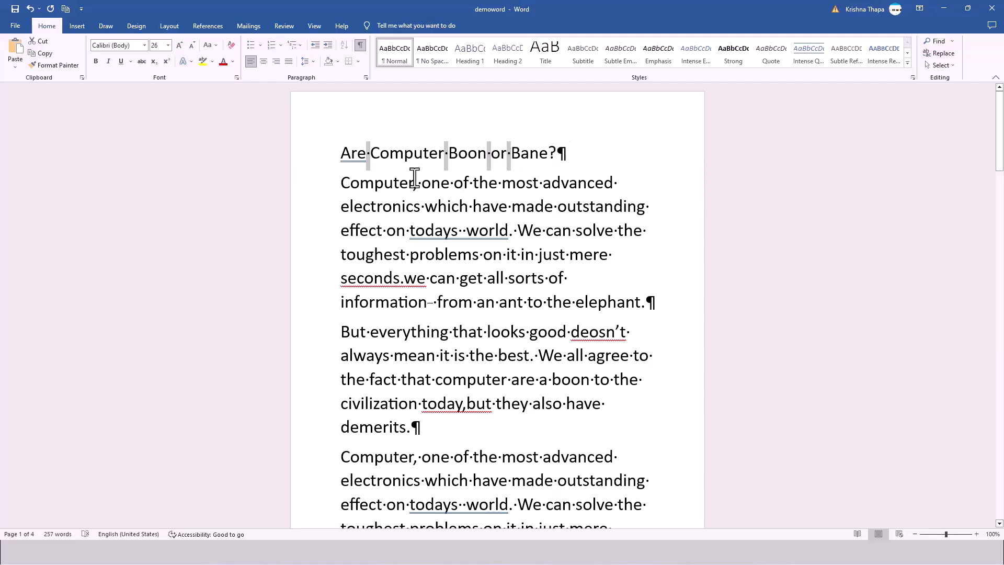
drag(417, 183, 543, 183)
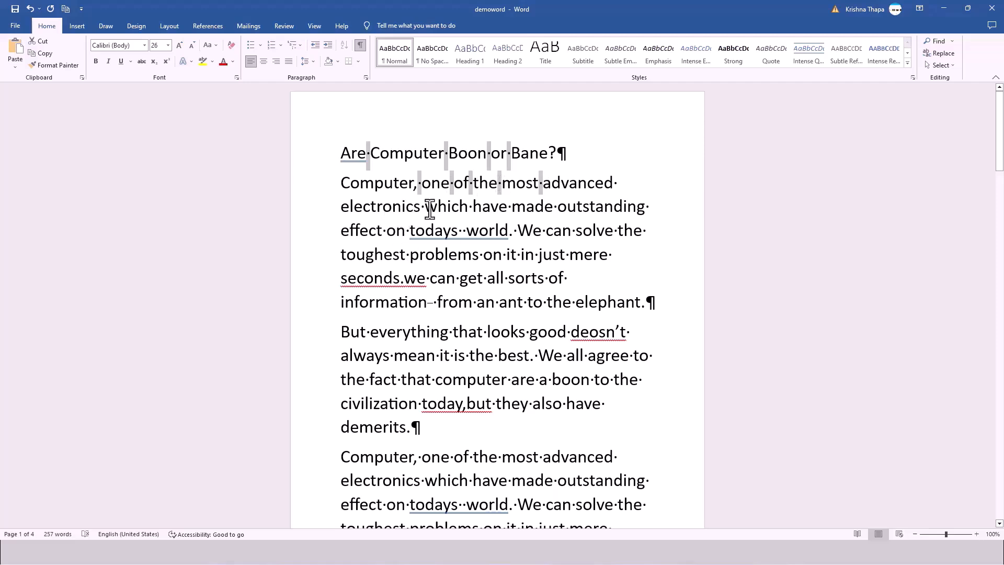
drag(413, 206, 424, 206)
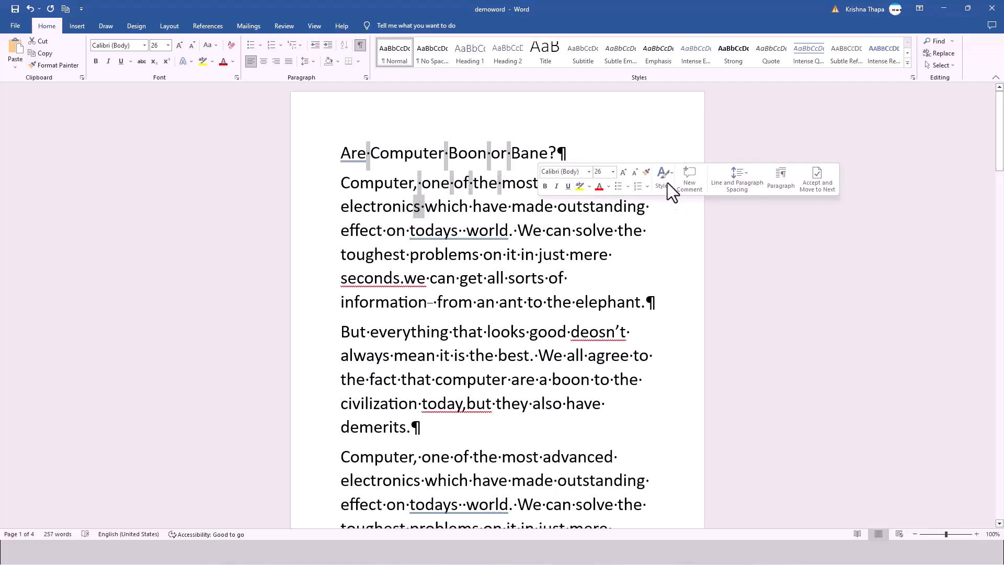
Clear the selection and highlight the paragraph marks ending the title and each of the three paragraphs on page 1.
click(590, 278)
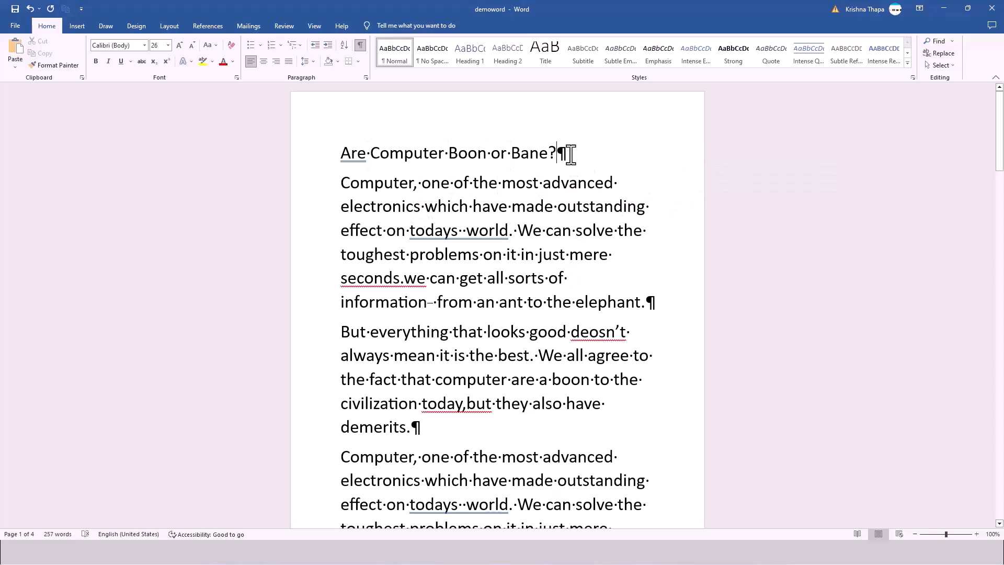
drag(558, 153, 569, 152)
drag(649, 303, 663, 302)
drag(412, 428, 425, 429)
scroll(434, 412, down, 3)
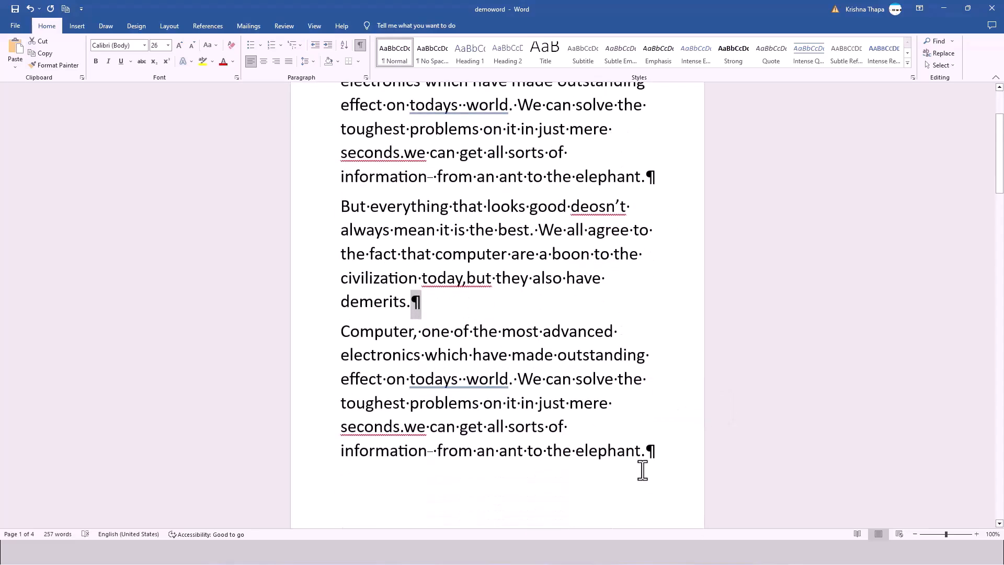
drag(646, 450, 674, 450)
Point out the space marks around "on" and between "todays" and "world" in the third paragraph, and those in its first line.
click(463, 380)
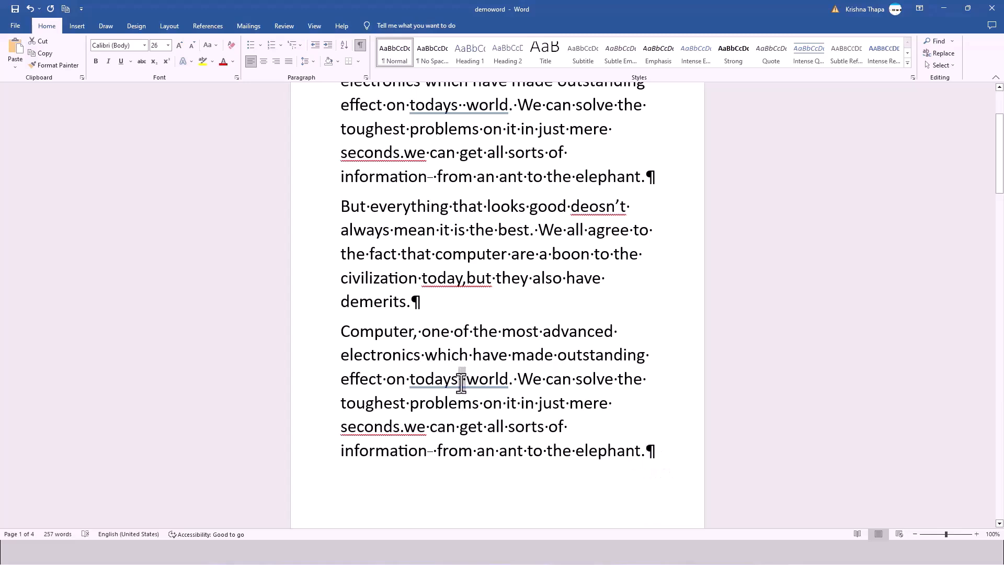
click(408, 381)
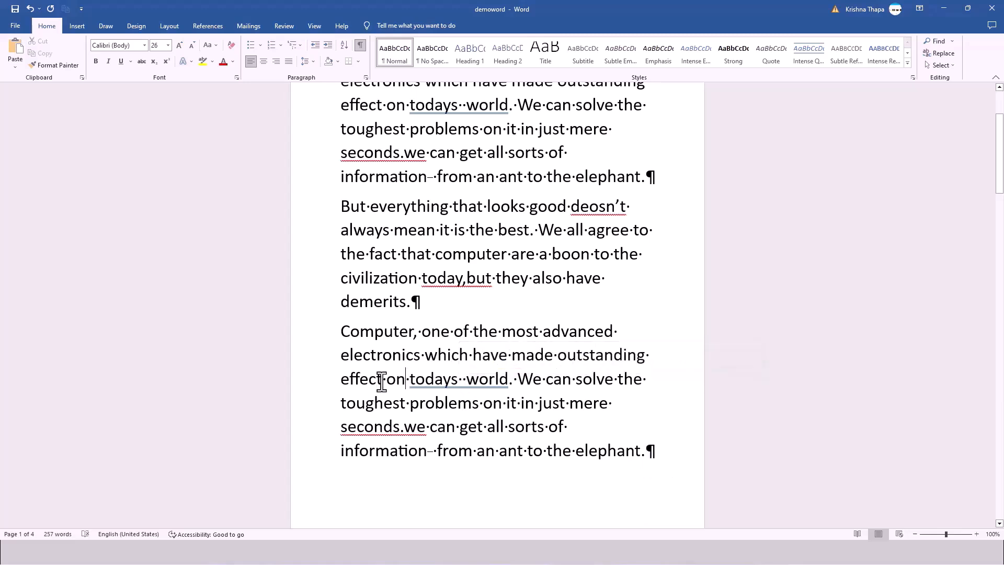
drag(387, 380, 377, 380)
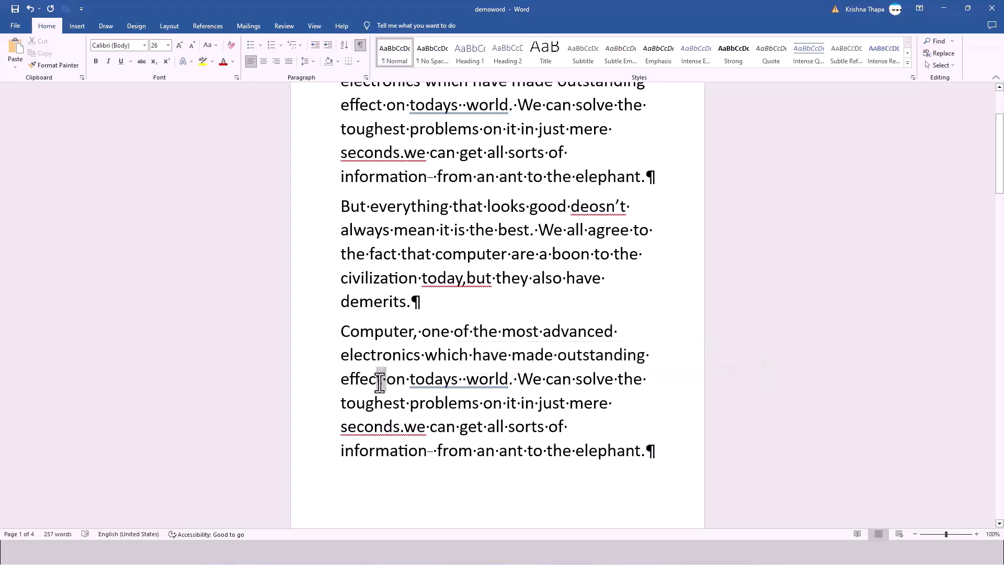
click(417, 331)
click(453, 332)
click(519, 315)
Hide the paragraph marks and other formatting symbols again.
scroll(519, 315, up, 4)
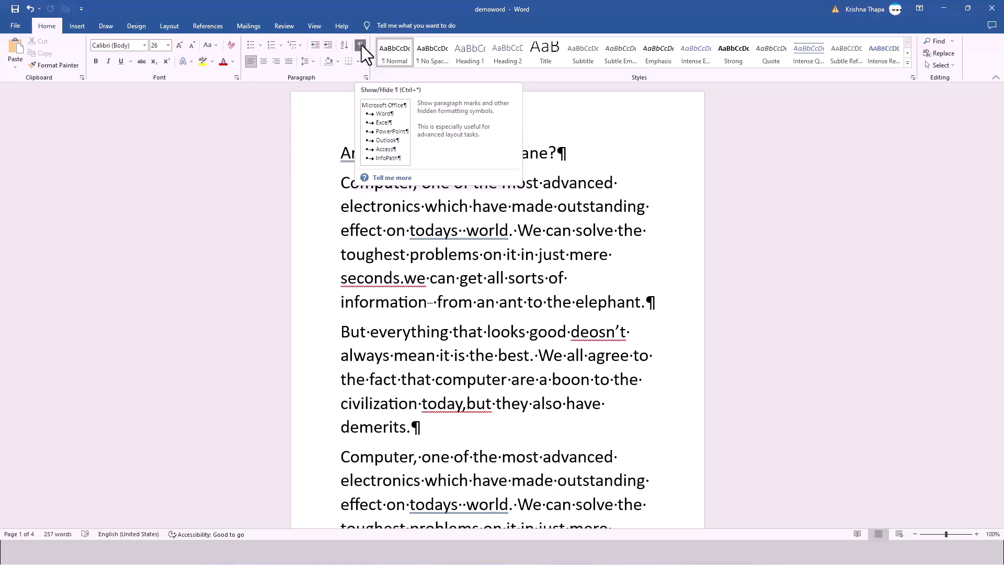
click(362, 45)
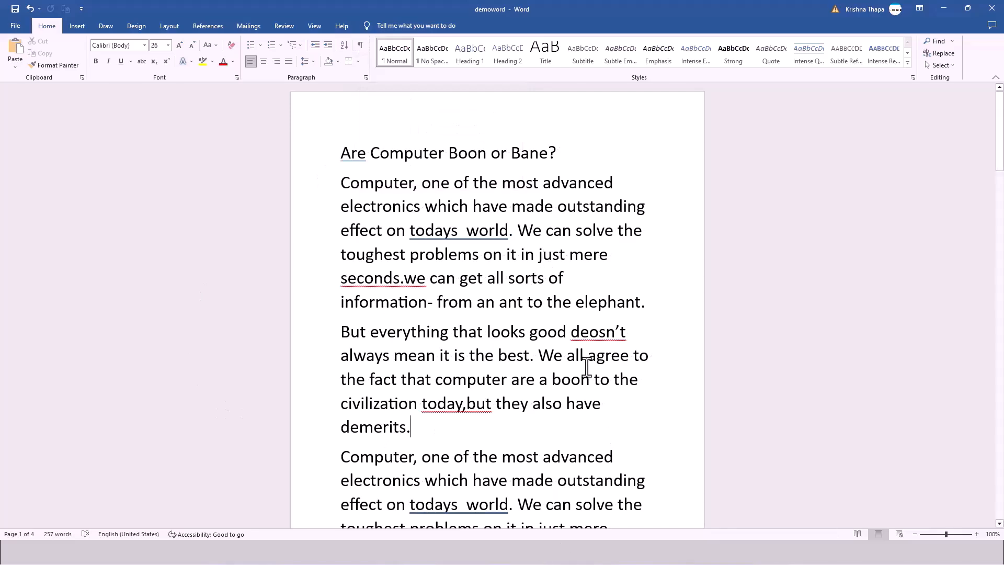
scroll(492, 425, down, 4)
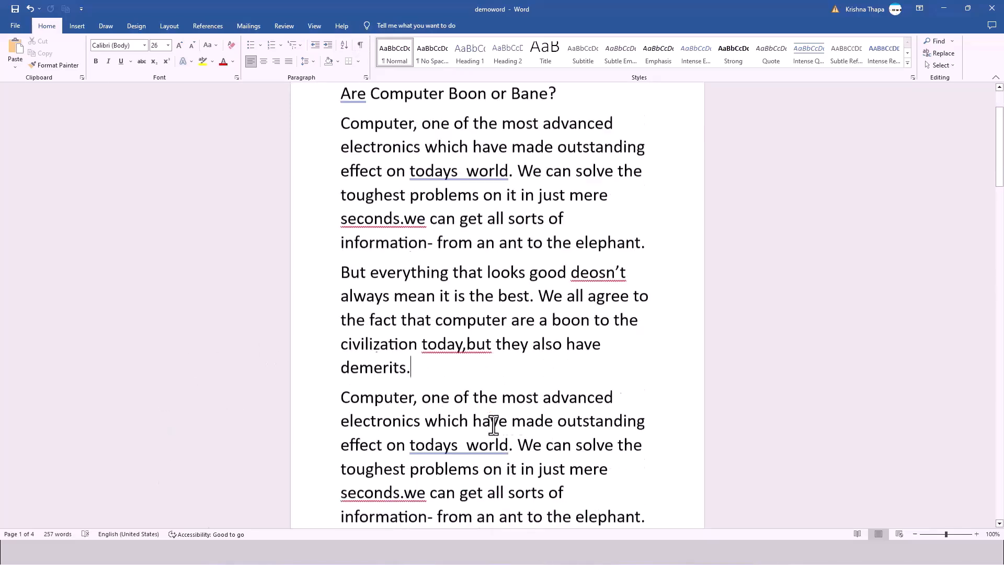
scroll(491, 426, down, 6)
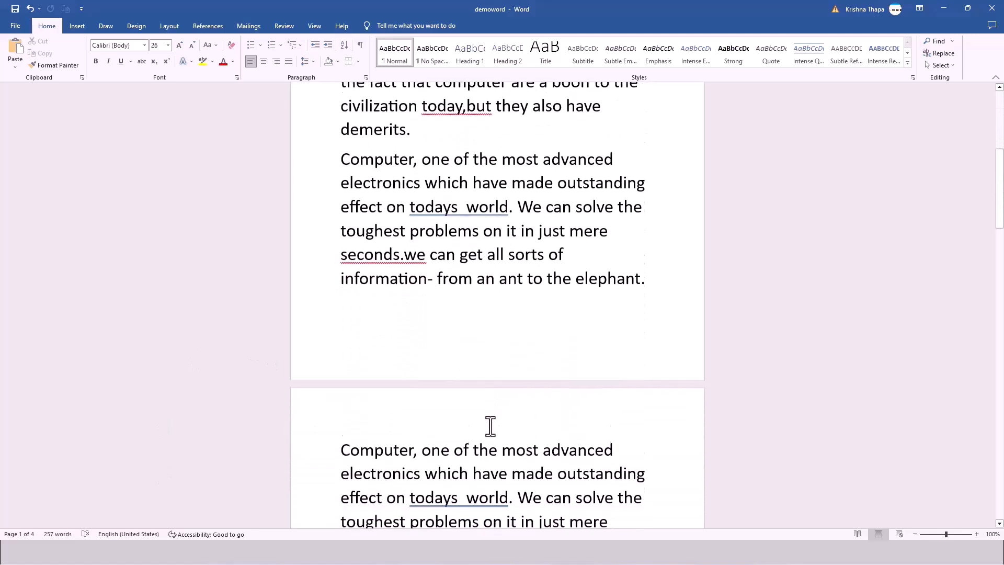
scroll(491, 427, up, 10)
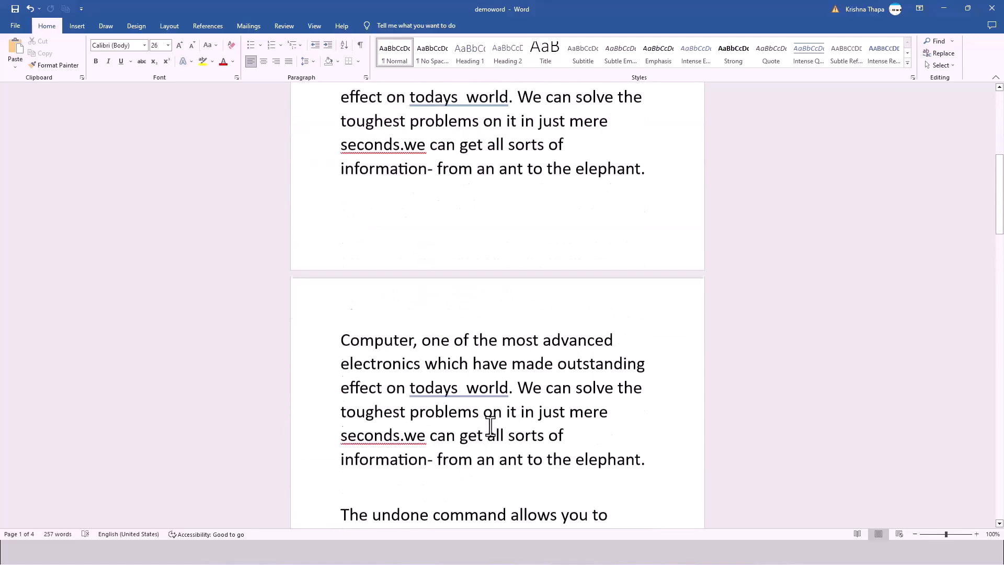
scroll(490, 426, up, 2)
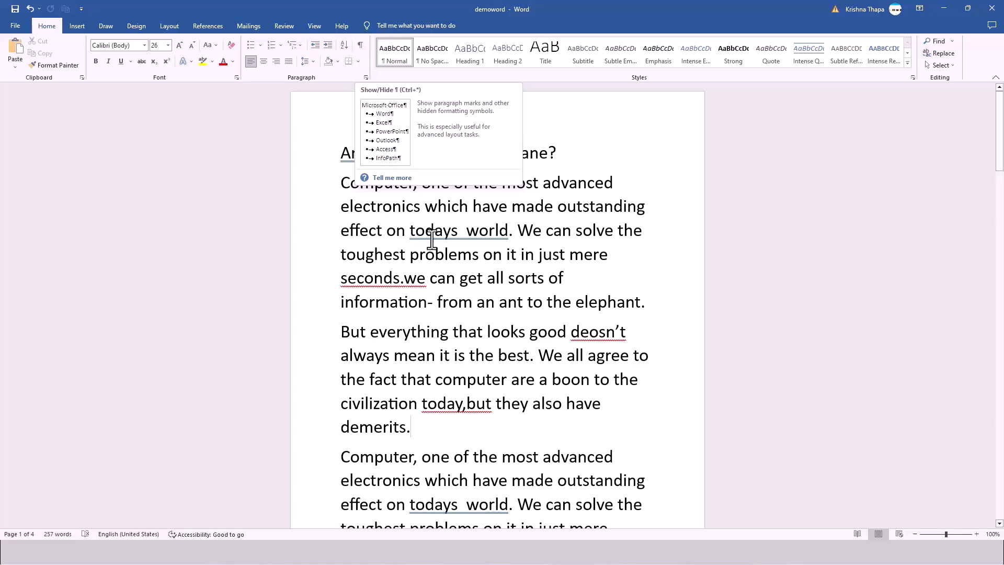
Show the paragraph marks and other formatting symbols once more and hide them again.
click(677, 267)
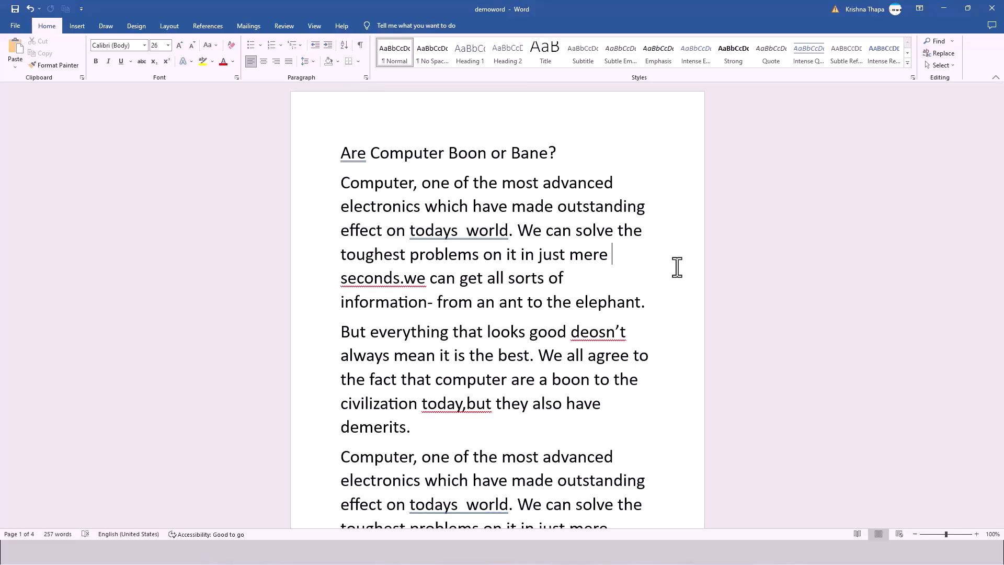
key(ctrl+shift+8)
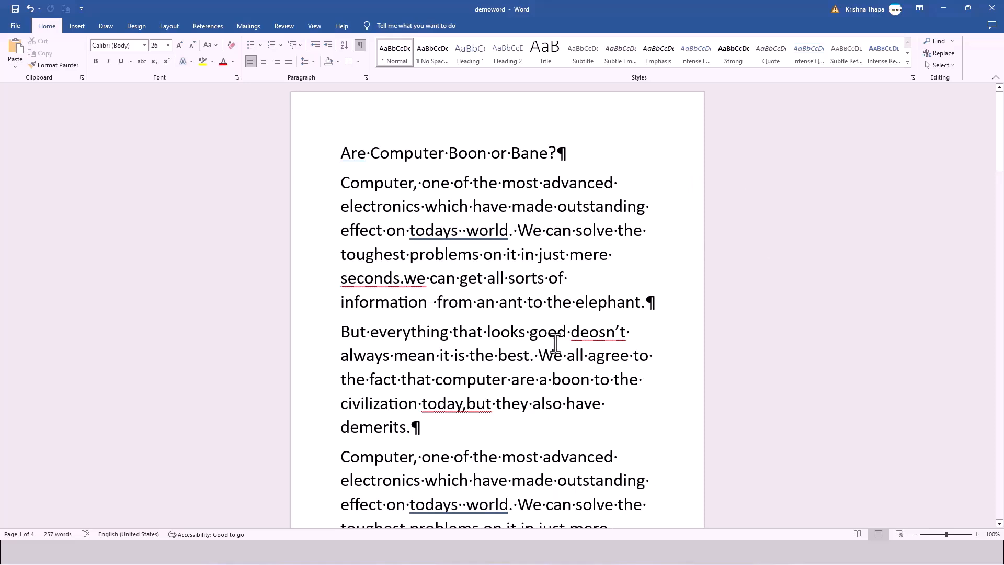
key(ctrl+shift+8)
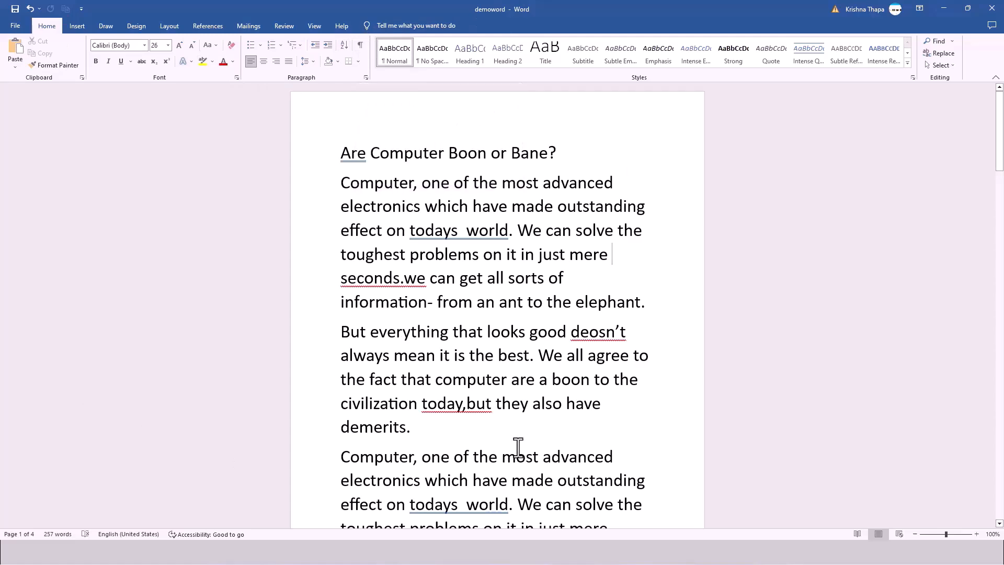
Highlight the underlined errors "seconds.we", "todays world", "deosn't" and "today,but" in the first two paragraphs, and clear the selection.
scroll(517, 447, down, 3)
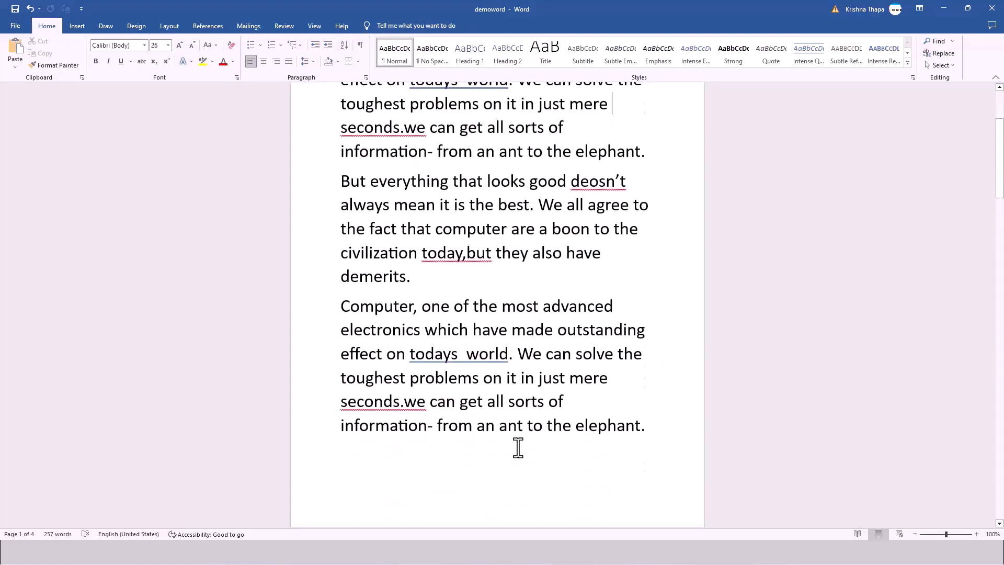
scroll(517, 447, up, 2)
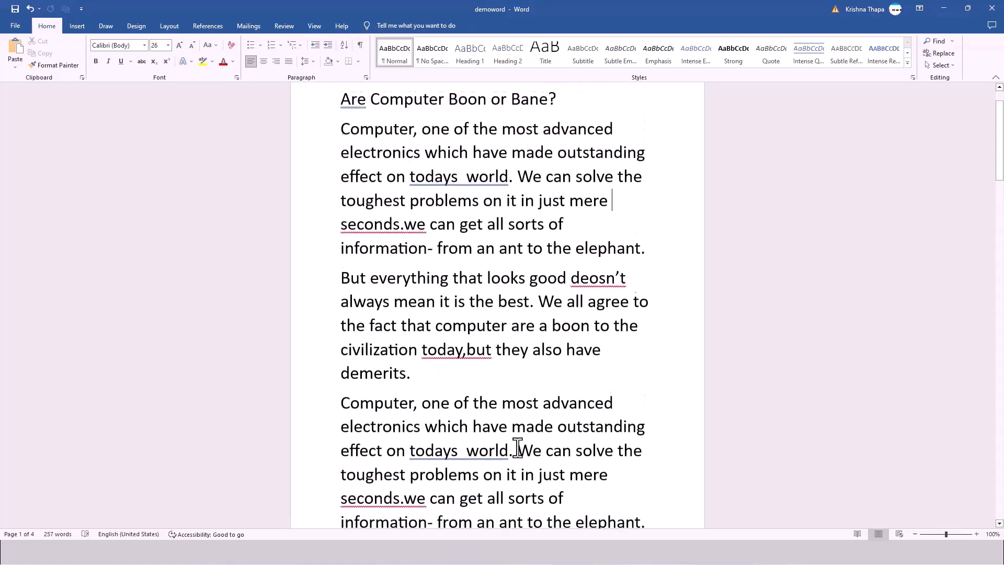
scroll(518, 448, up, 1)
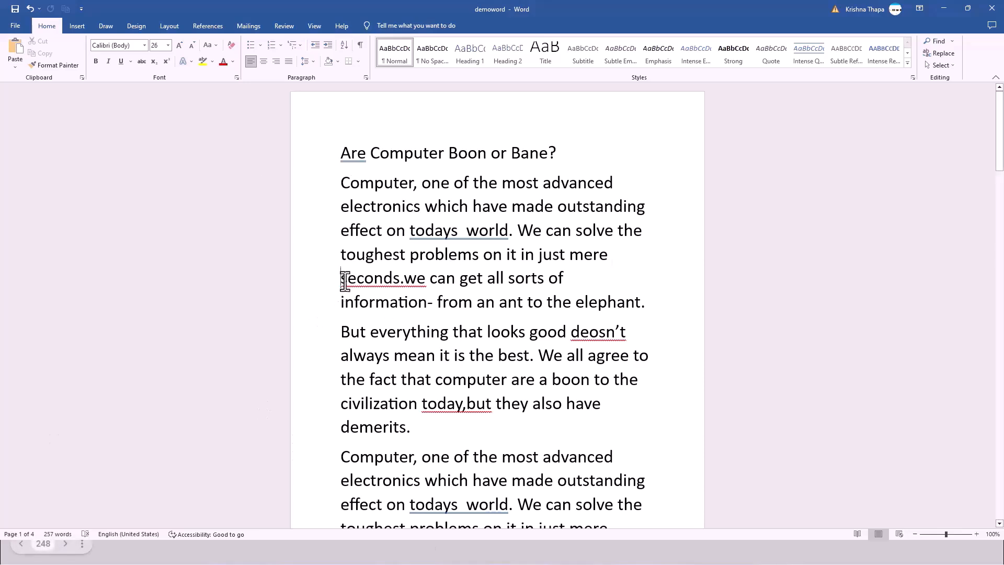
drag(341, 278, 422, 278)
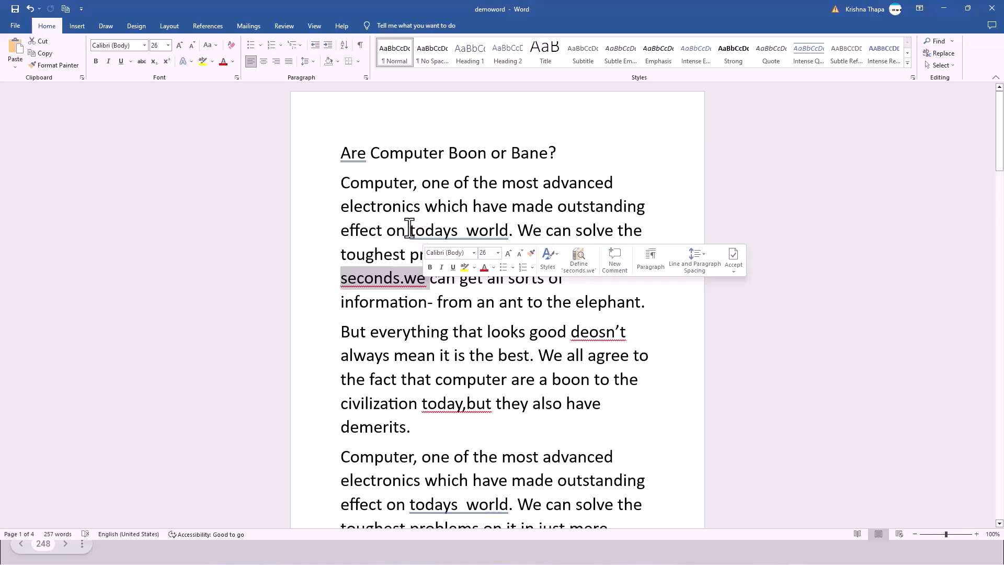
drag(409, 230, 523, 238)
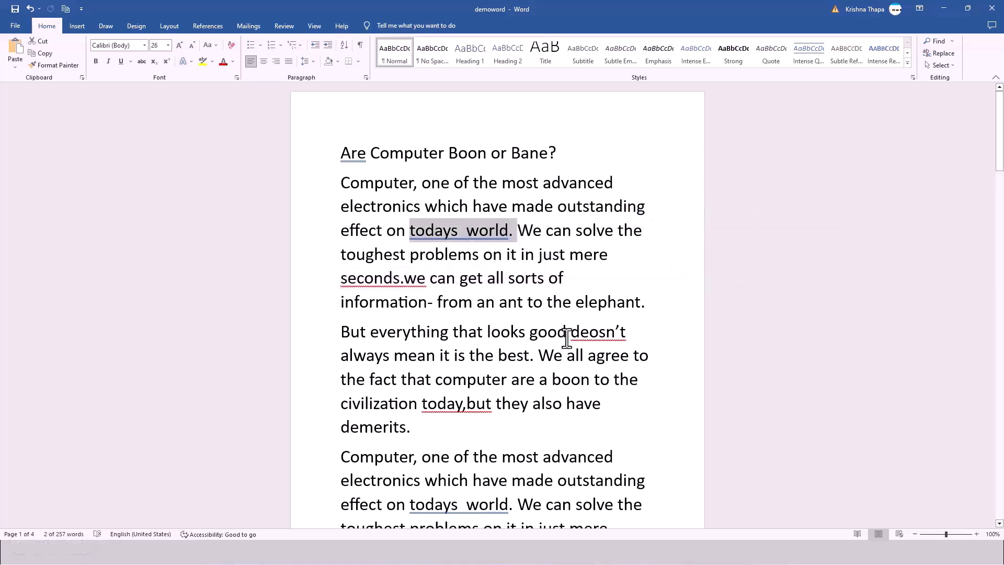
drag(570, 331, 666, 340)
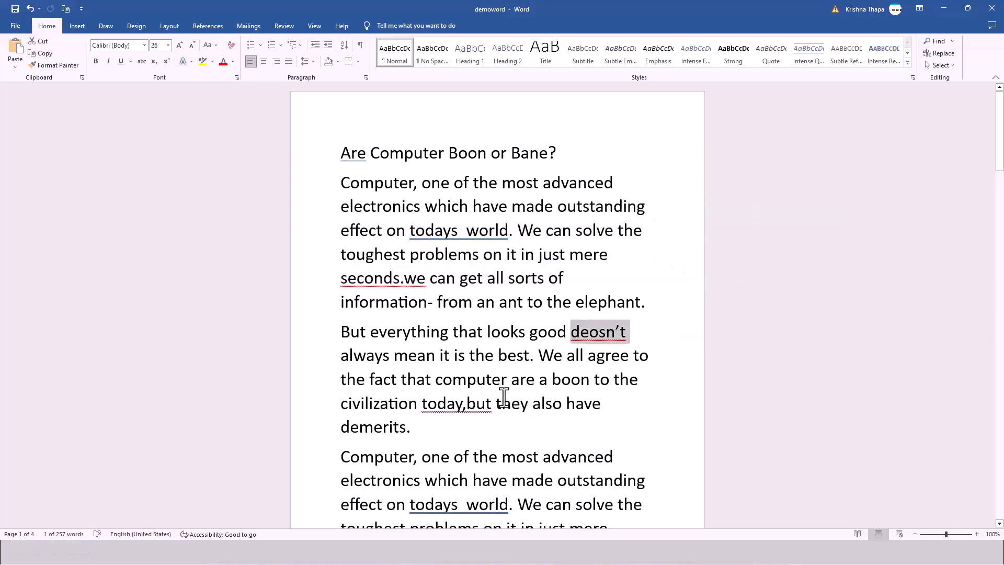
drag(491, 410, 413, 419)
click(464, 458)
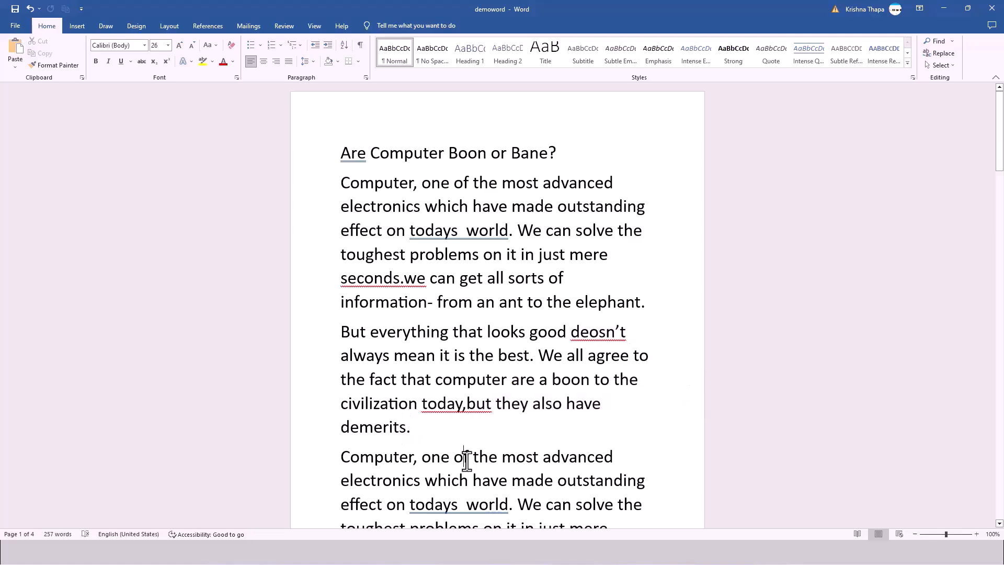
Look over the underlined errors on pages 1 and 2, and highlight "todays world." in the first paragraph.
scroll(466, 461, down, 5)
scroll(467, 461, down, 6)
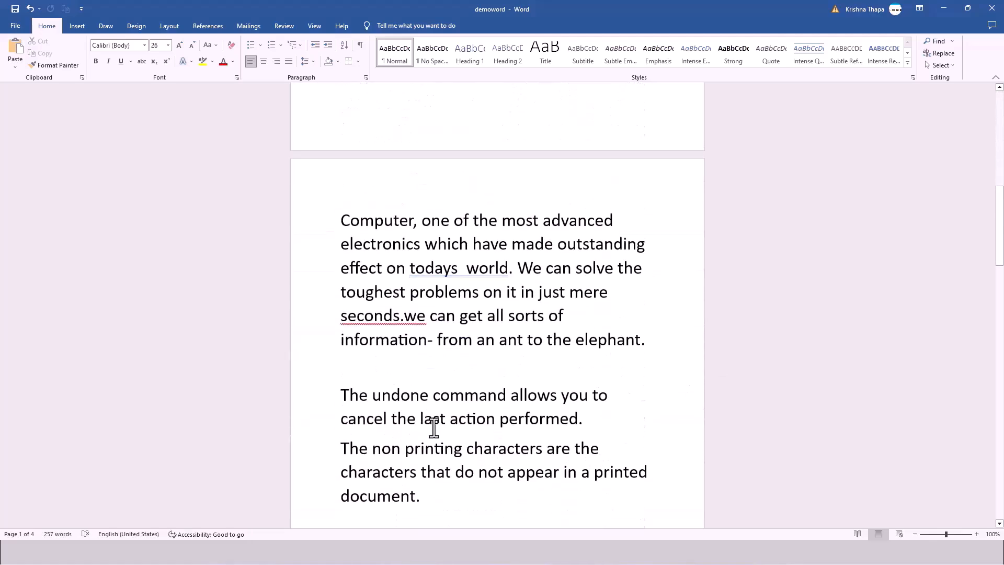
scroll(434, 428, up, 9)
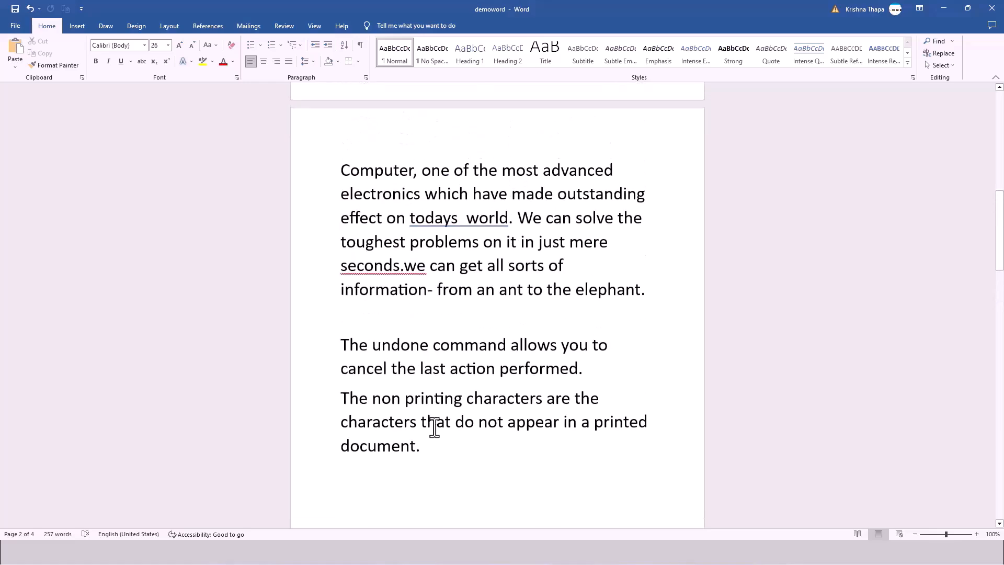
scroll(434, 428, up, 2)
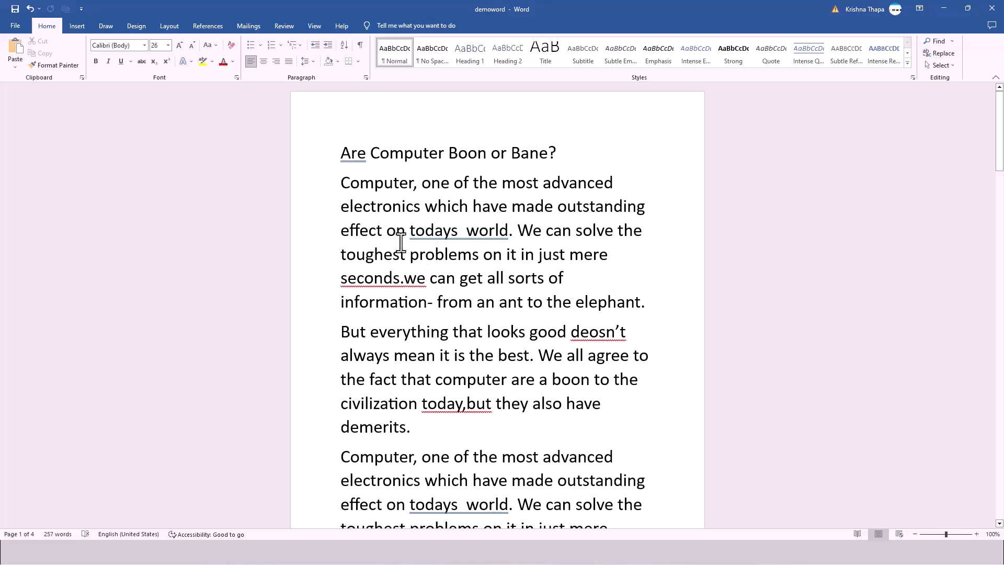
drag(419, 238, 514, 236)
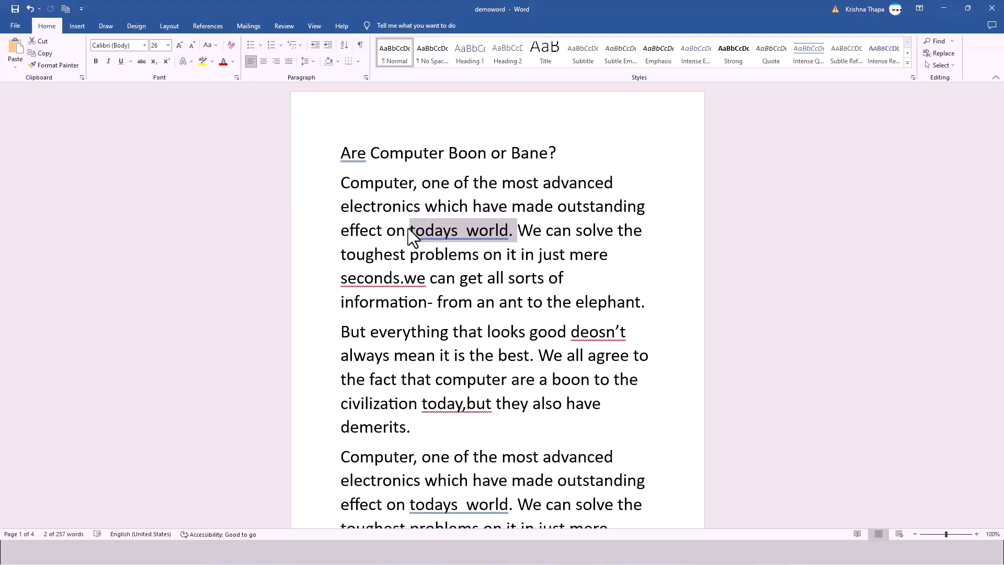
Add a line after "demerits." reading "Deer Mr," followed by the addressee's surname, with an empty line below it.
click(423, 427)
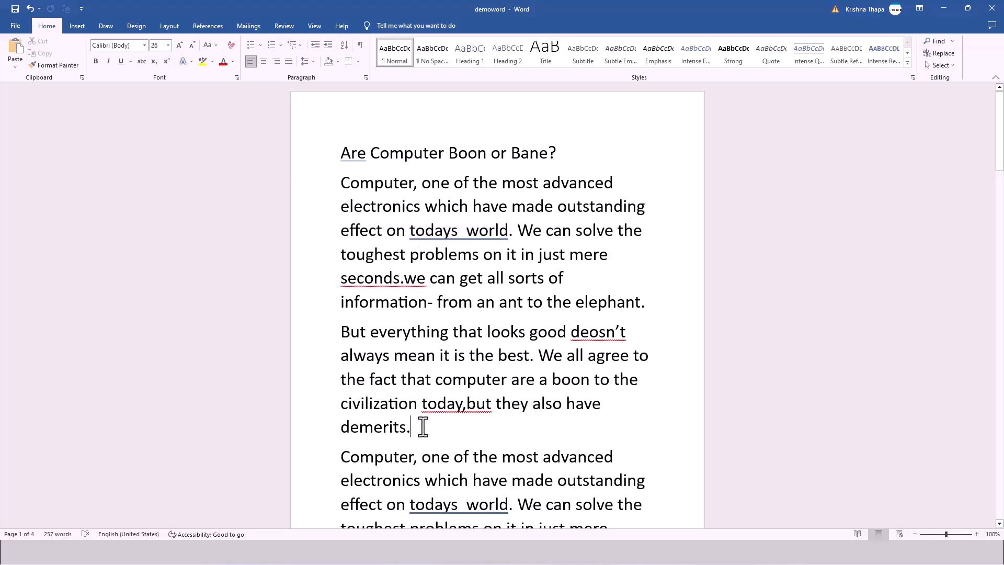
key(Return)
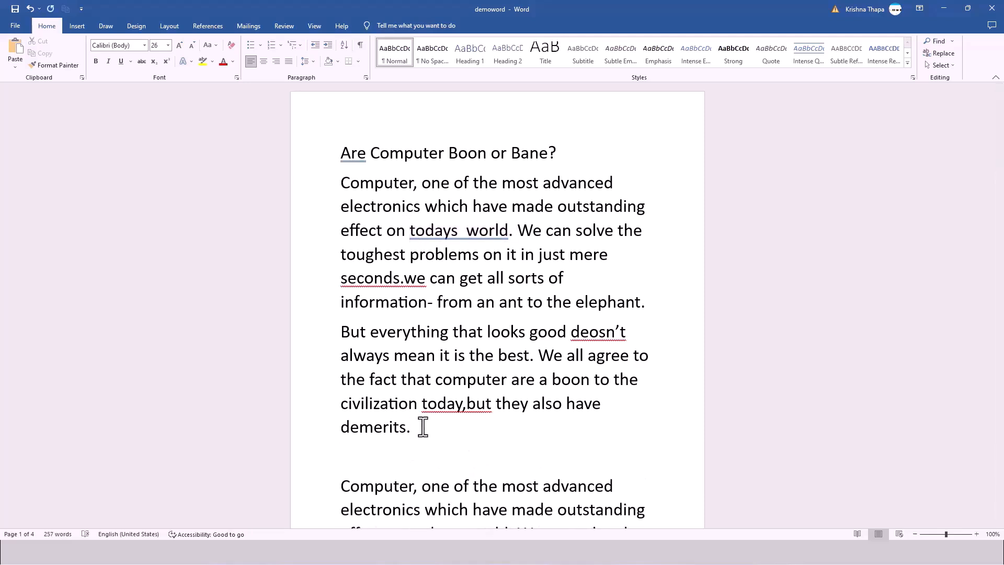
text(Deer Mr,)
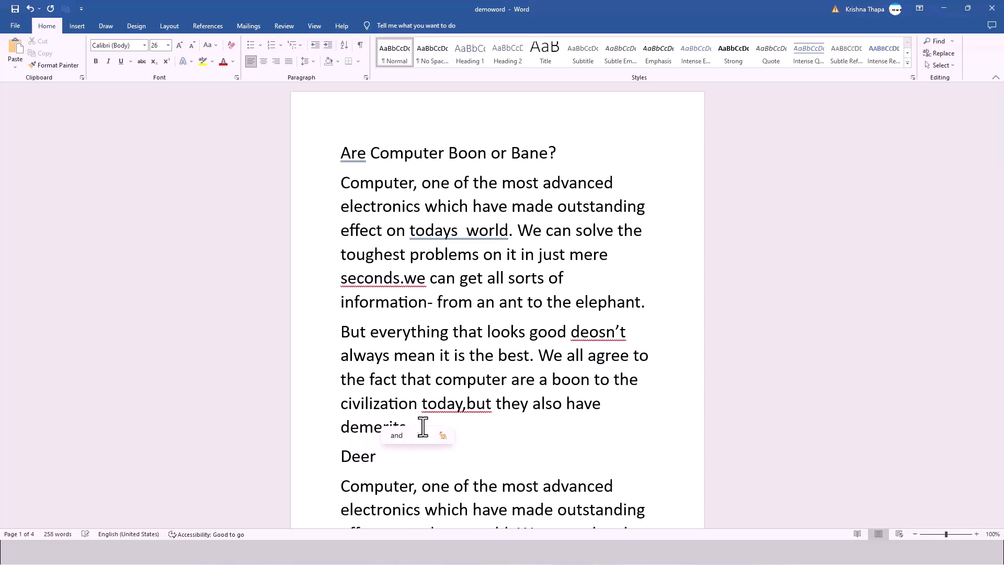
text( Sharma)
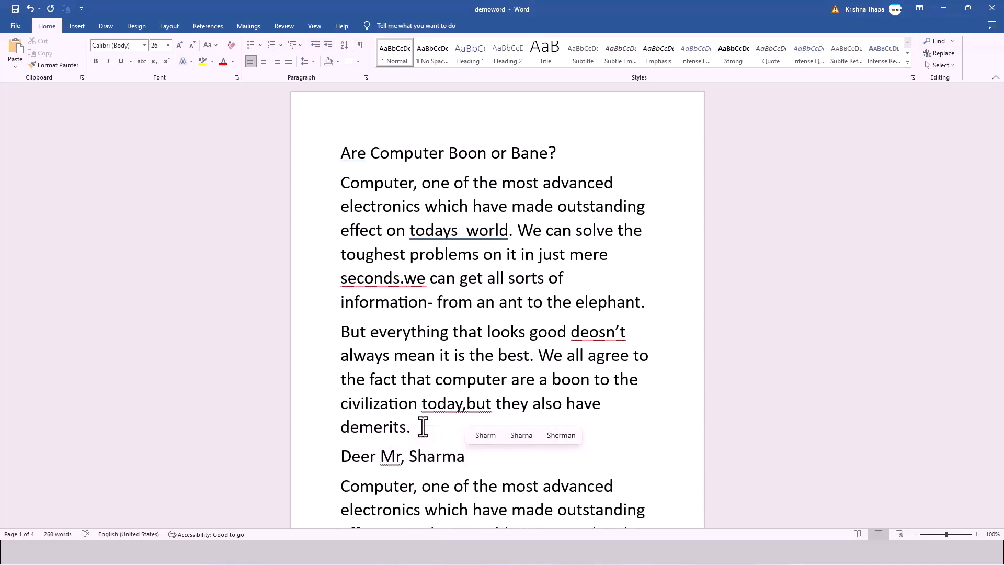
key(Return)
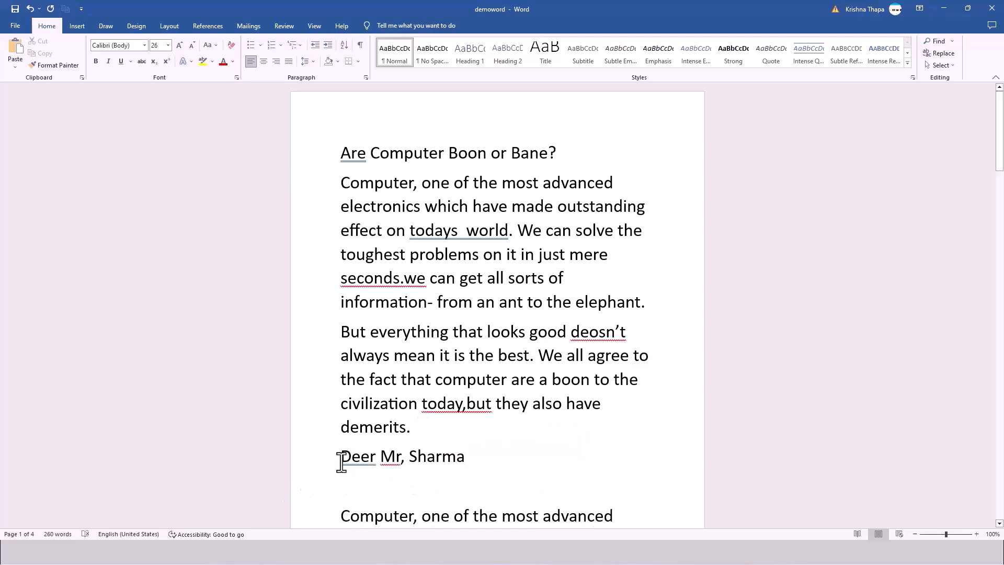
Highlight "Deer Mr," and the word "Deer" alone in the new salutation line, and clear the selection.
drag(341, 458, 399, 457)
scroll(403, 460, down, 1)
scroll(405, 460, down, 3)
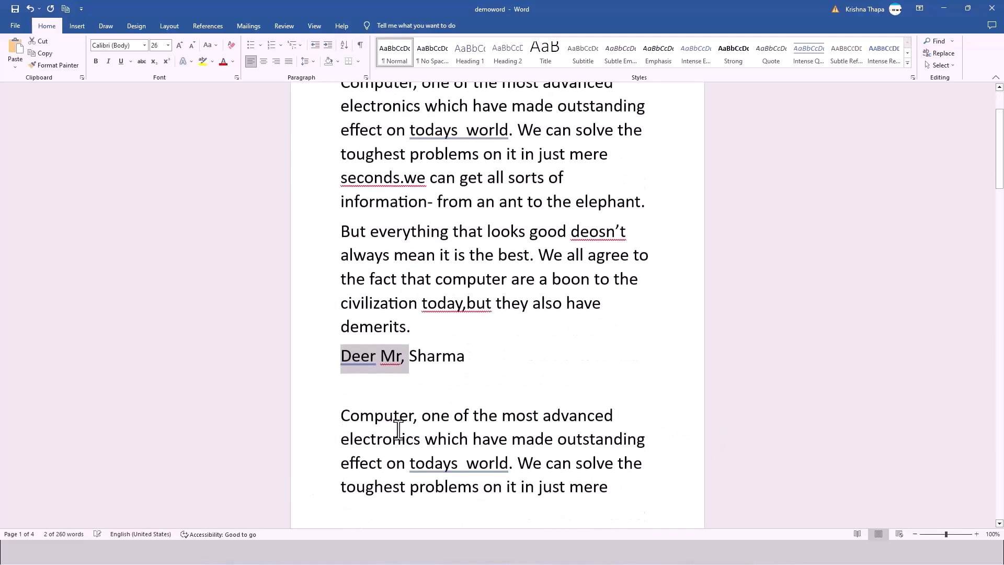
click(397, 386)
drag(377, 357, 334, 356)
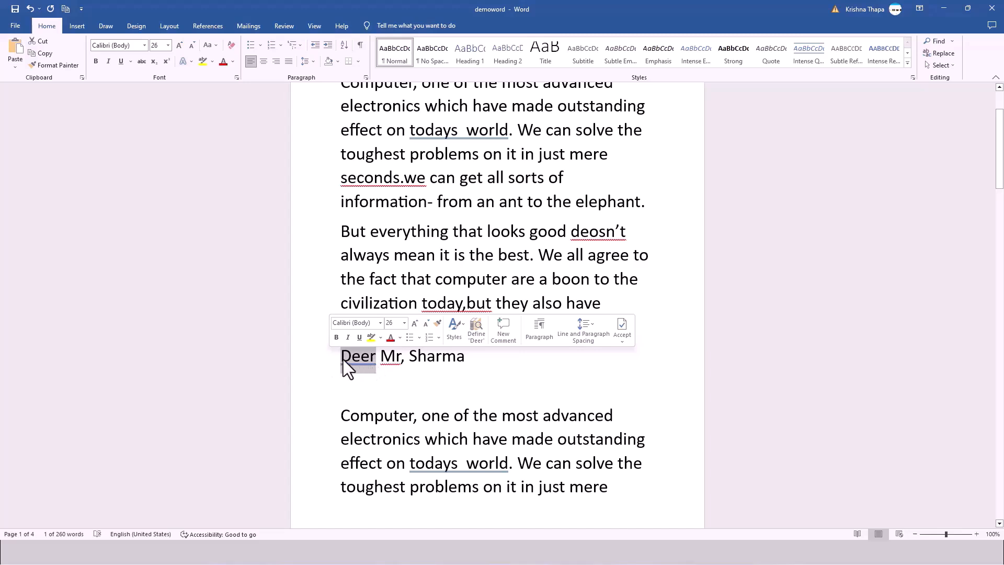
click(365, 374)
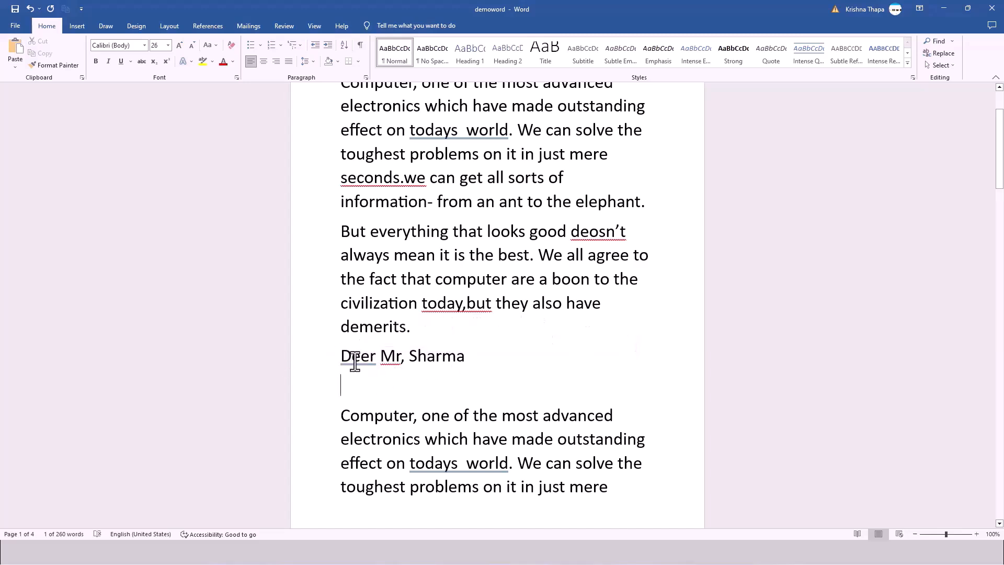
Correct "Deer" in the salutation to the suggested word "Dear" and highlight the corrected word.
right_click(356, 359)
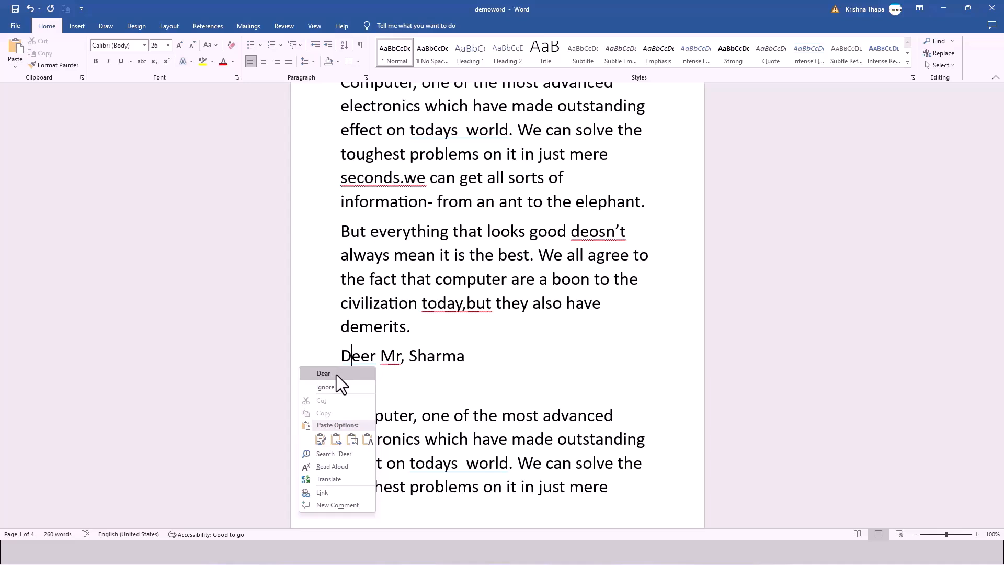
click(337, 374)
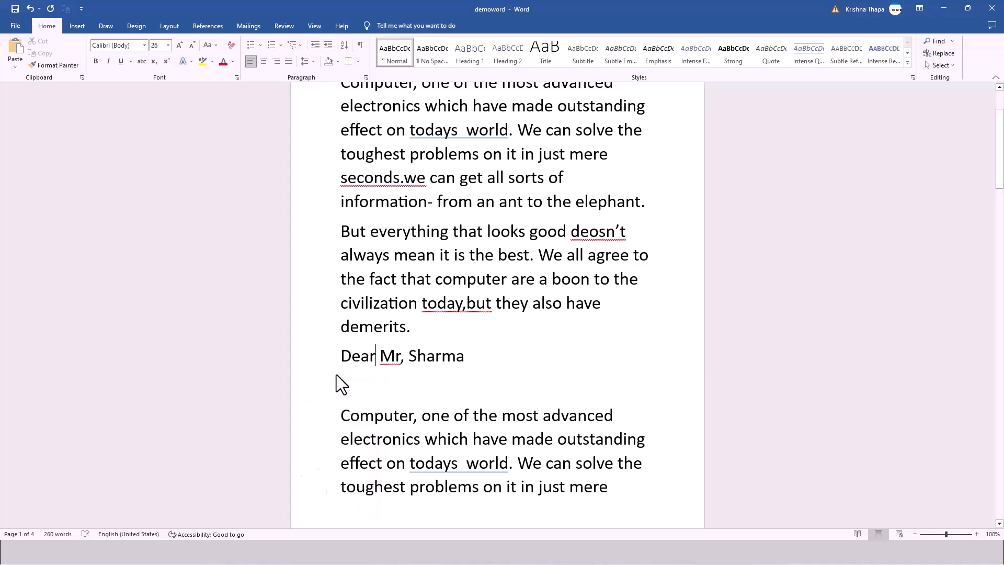
drag(380, 359, 328, 361)
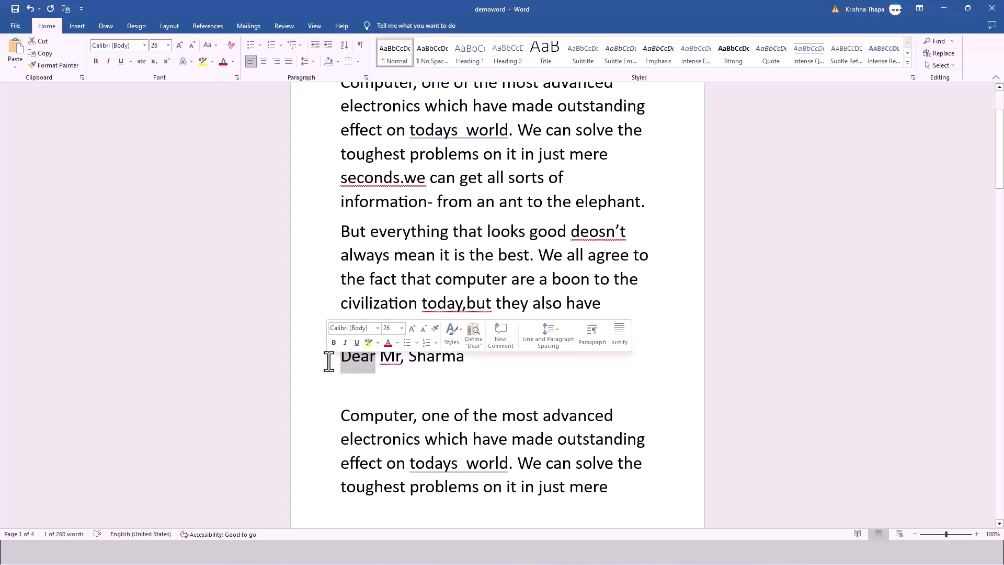
click(391, 368)
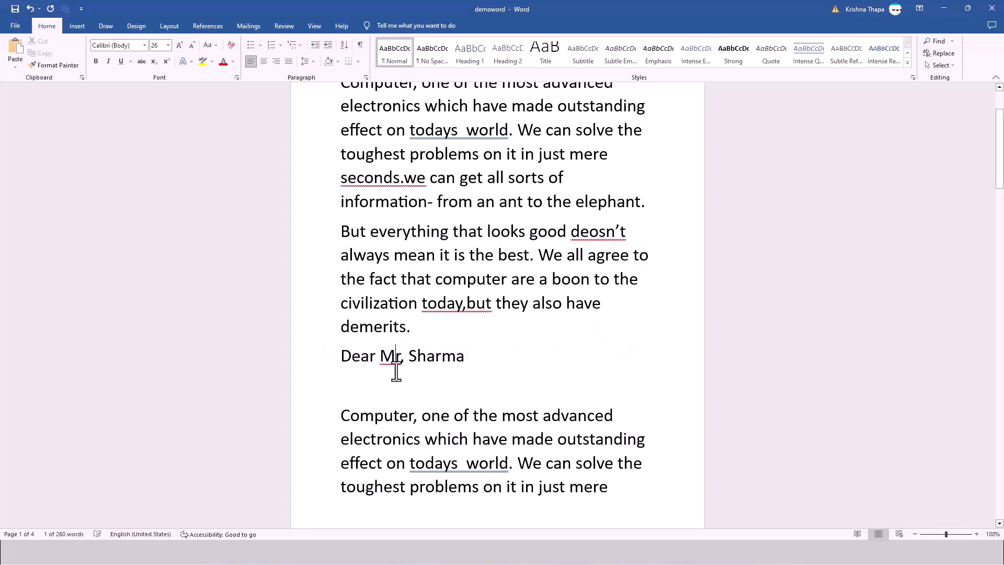
Highlight the flagged "Mr" in the salutation and re-enter the comma after it.
drag(406, 356, 380, 364)
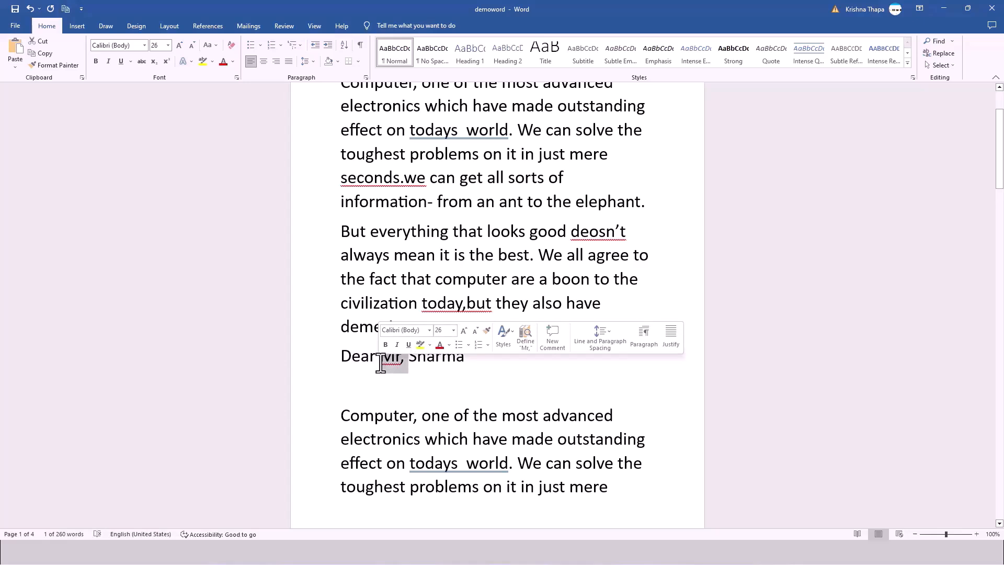
click(413, 382)
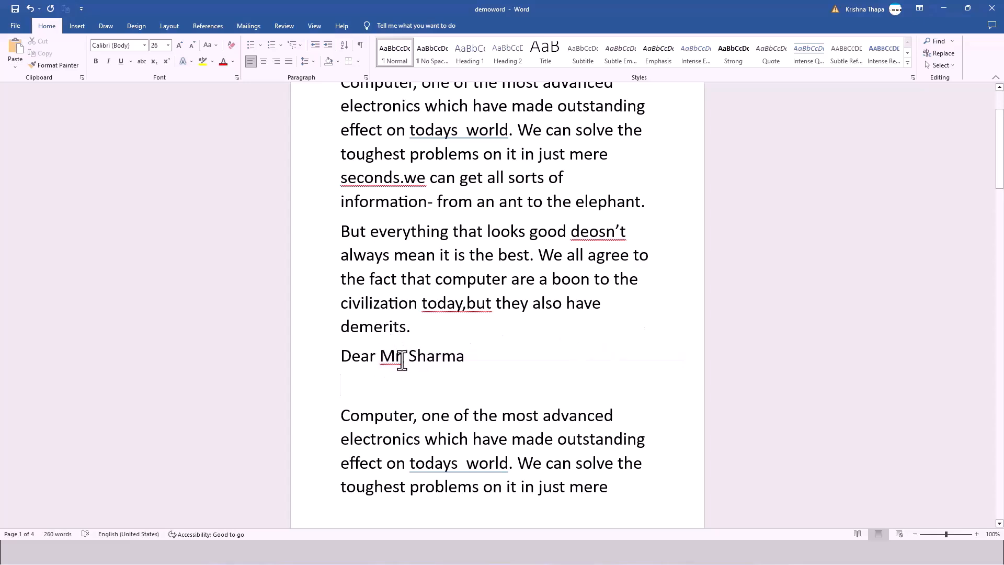
drag(399, 361, 385, 365)
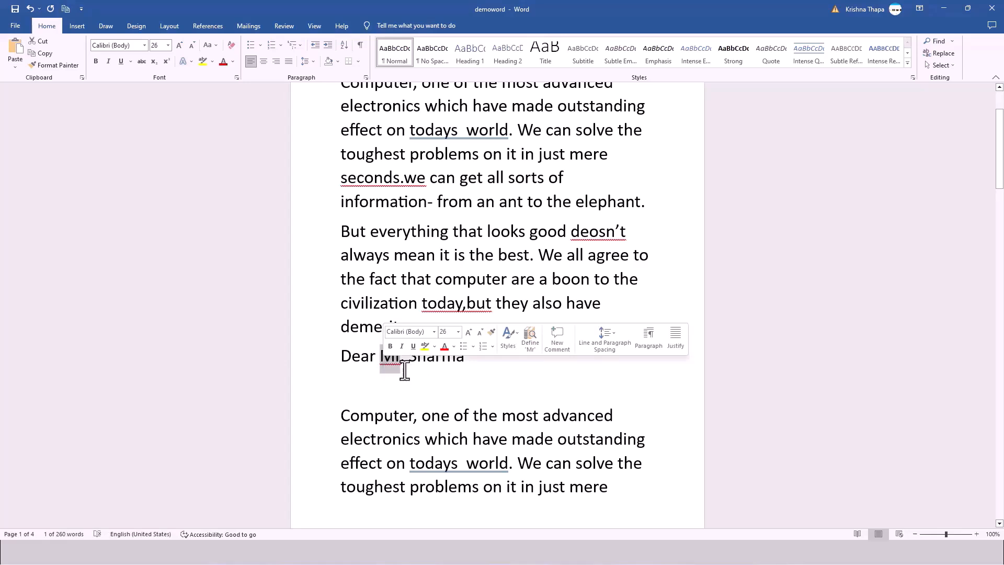
click(404, 360)
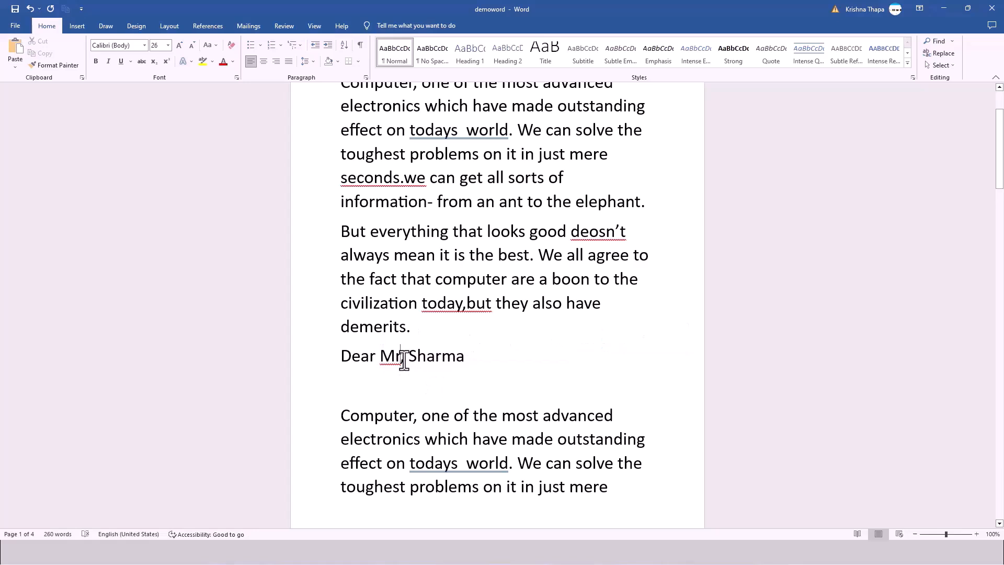
text(,)
drag(401, 361, 387, 366)
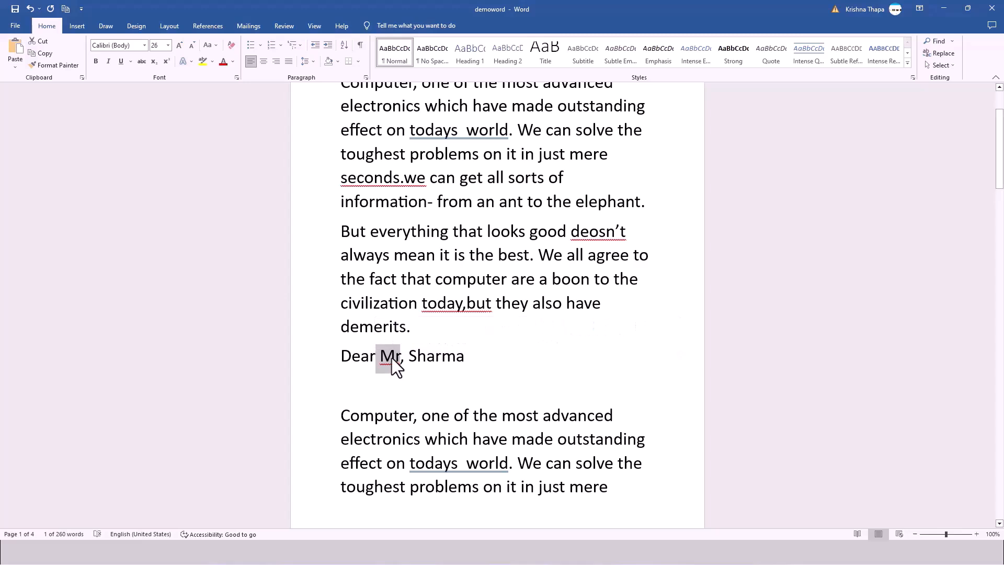
Look up the selected "Mr" with Search, expand its dictionary definition, and read through the Wikipedia article on it.
right_click(392, 358)
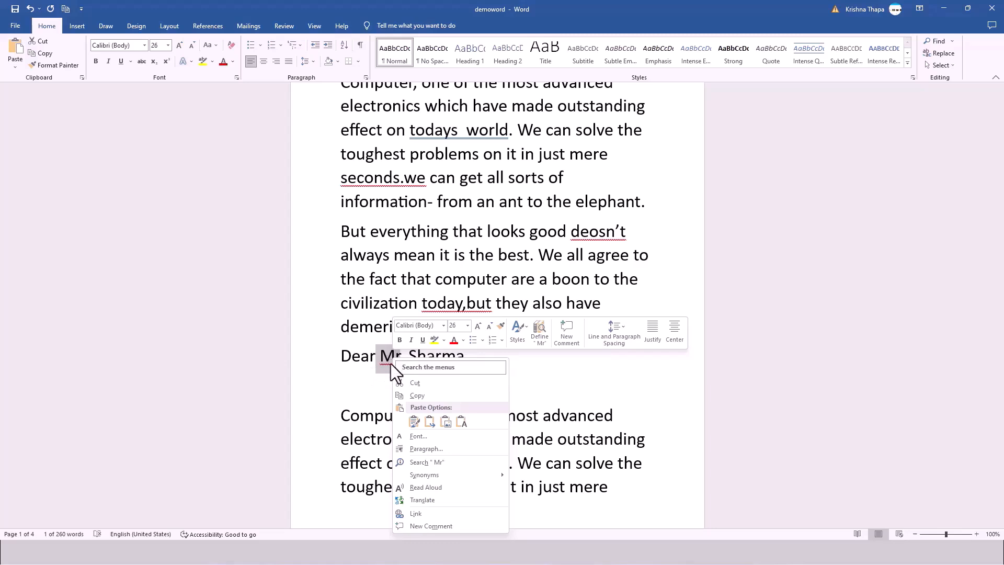
right_click(389, 364)
right_click(388, 364)
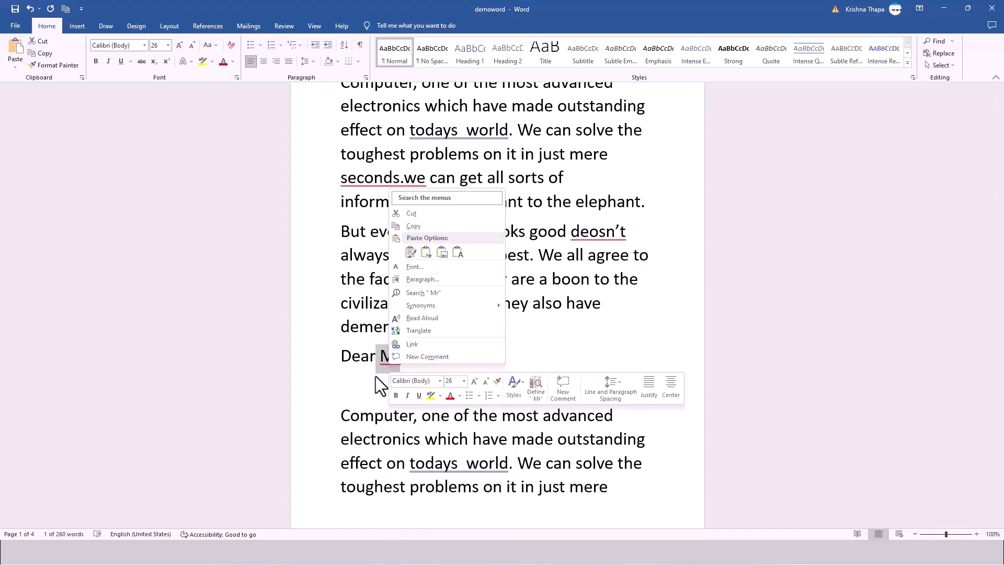
click(414, 294)
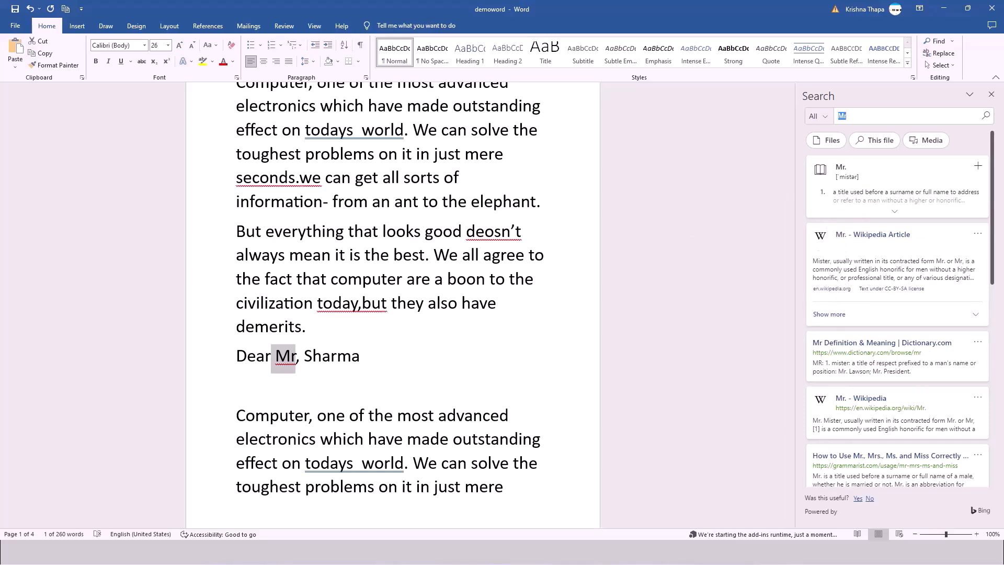
click(846, 172)
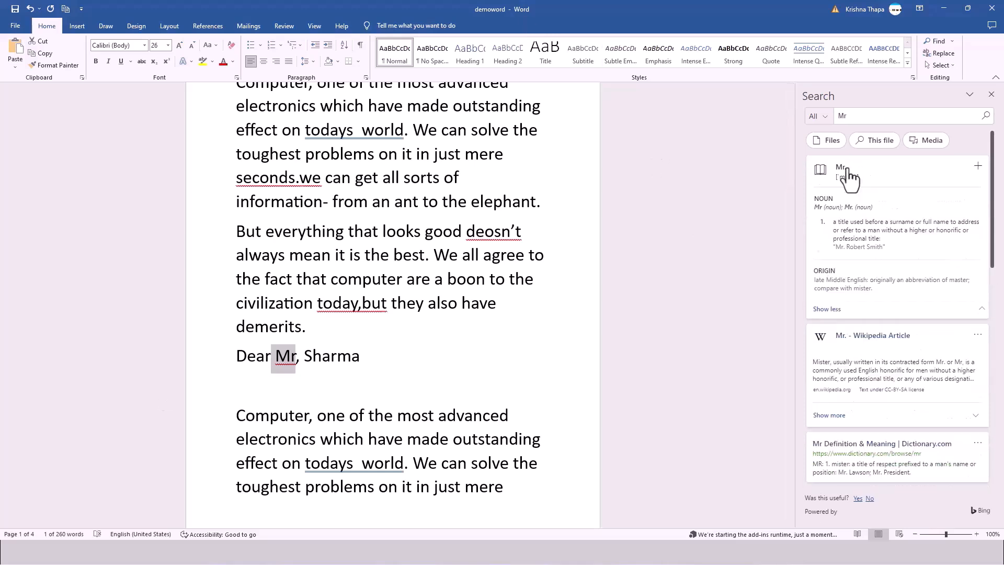
click(840, 339)
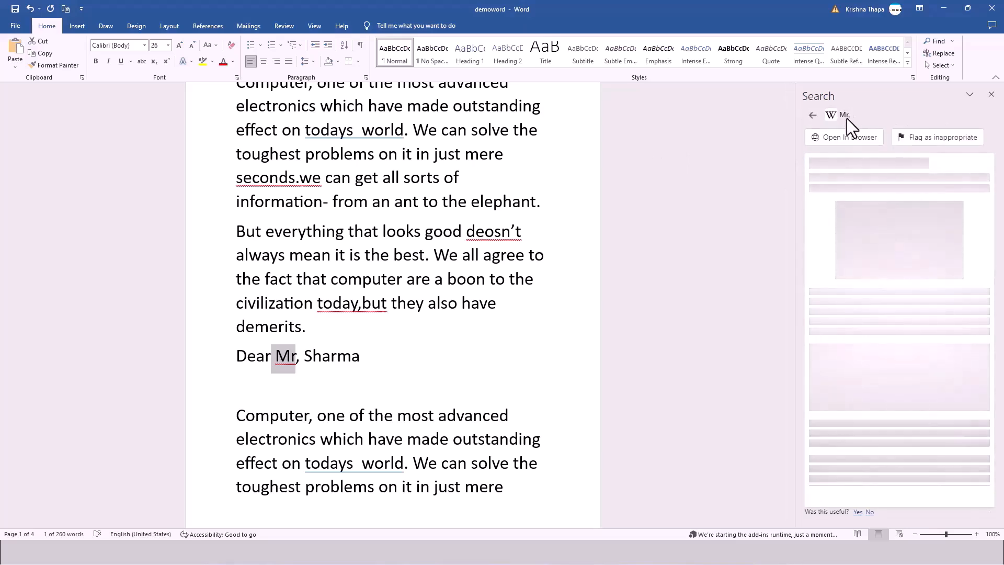
scroll(983, 387, down, 5)
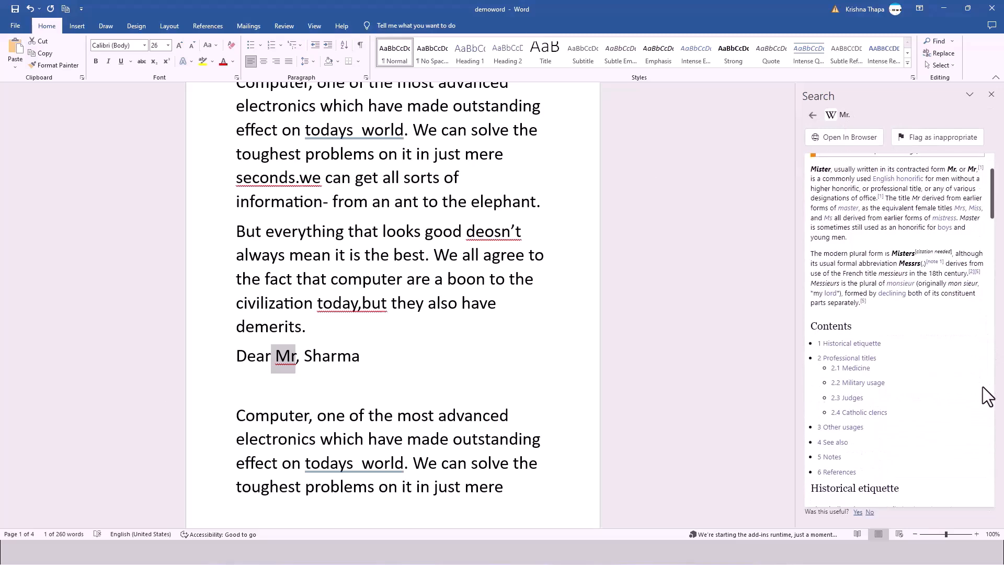
scroll(978, 389, up, 5)
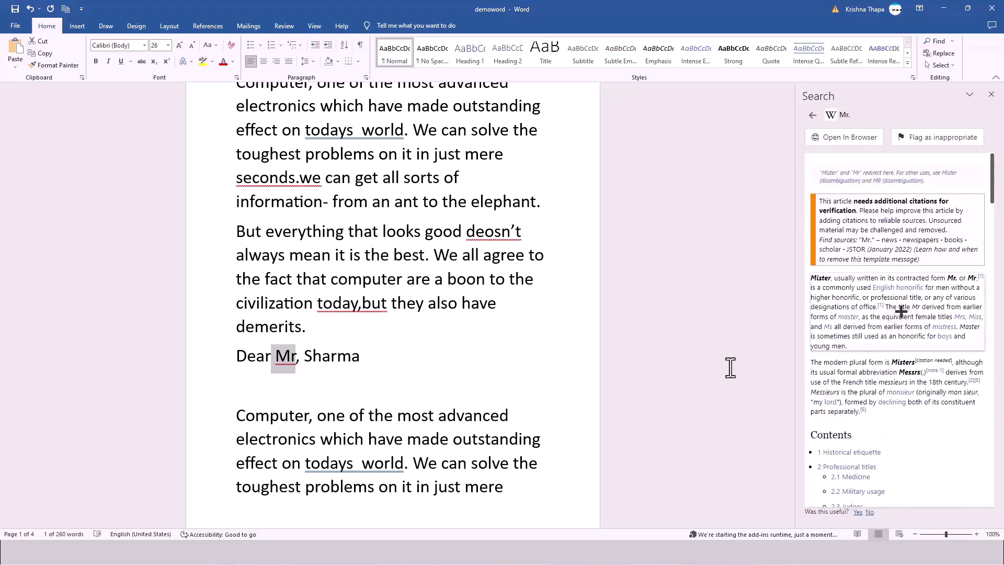
Replace the comma after "Mr" in the salutation with a period and close the search results.
click(294, 365)
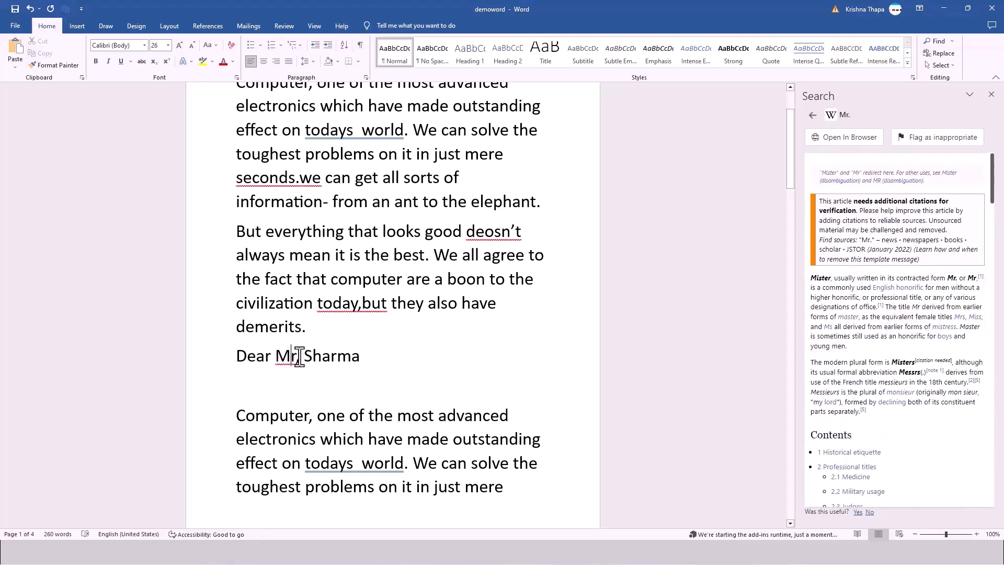
text(.)
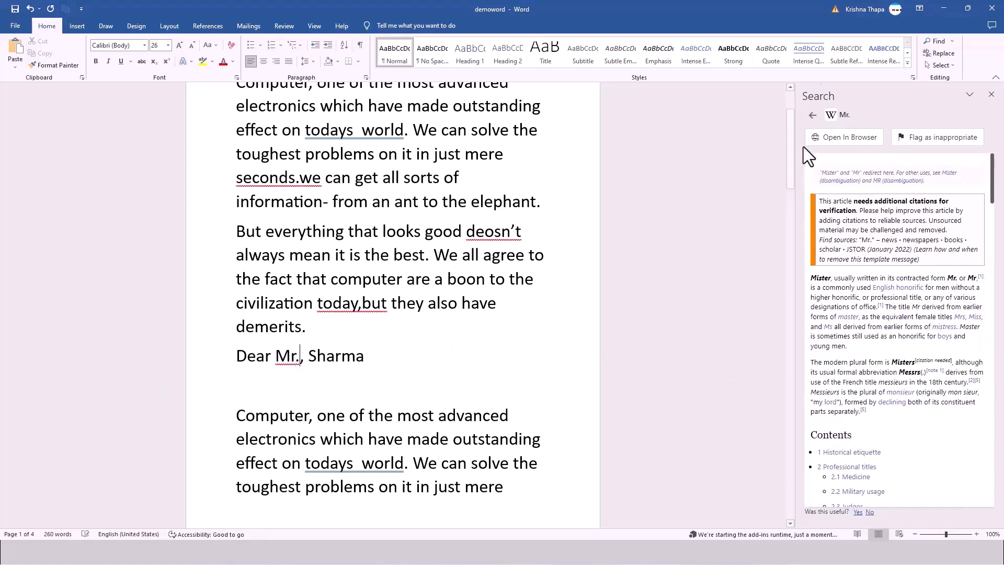
click(991, 95)
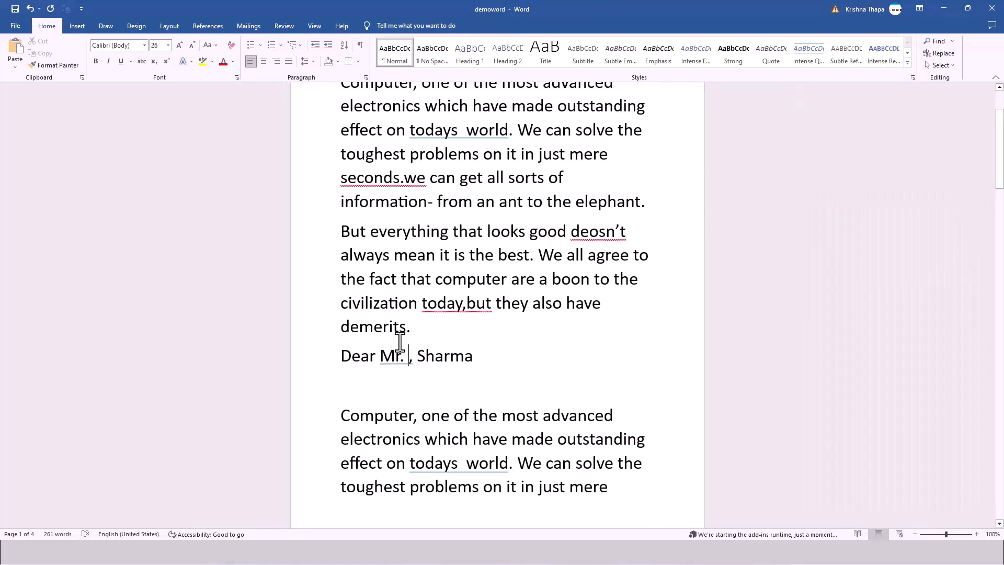
key(BackSpace)
key(BackSpace)
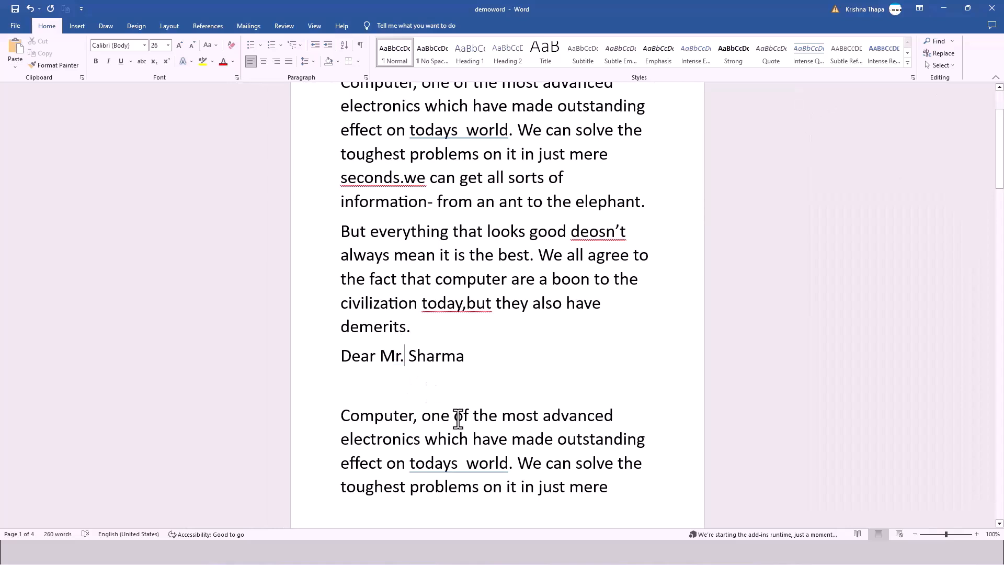
Run the Spelling & Grammar check, correct "todays world" below the salutation to "today's world" with one space, and highlight the corrected phrase.
scroll(469, 355, up, 3)
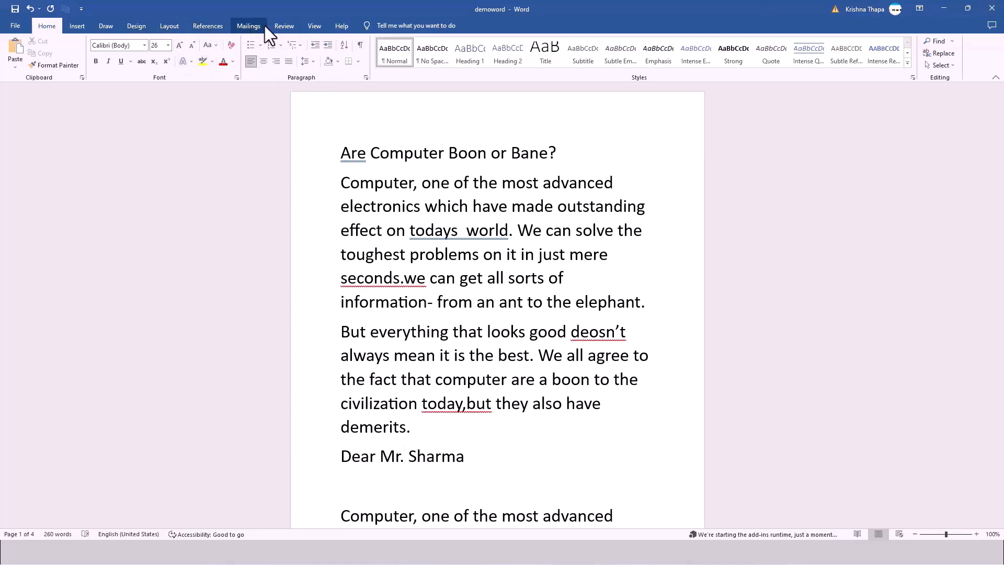
click(280, 26)
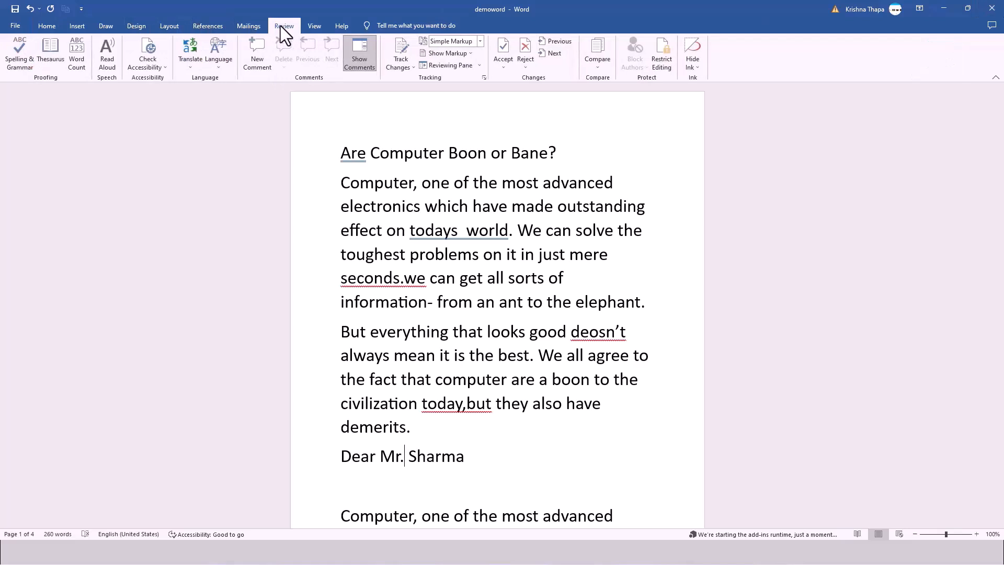
click(17, 61)
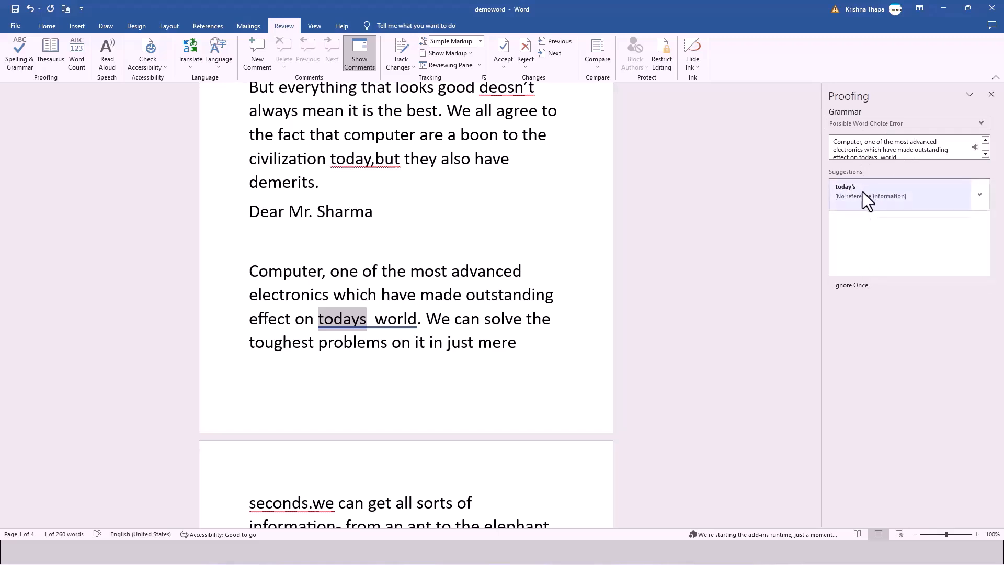
click(850, 187)
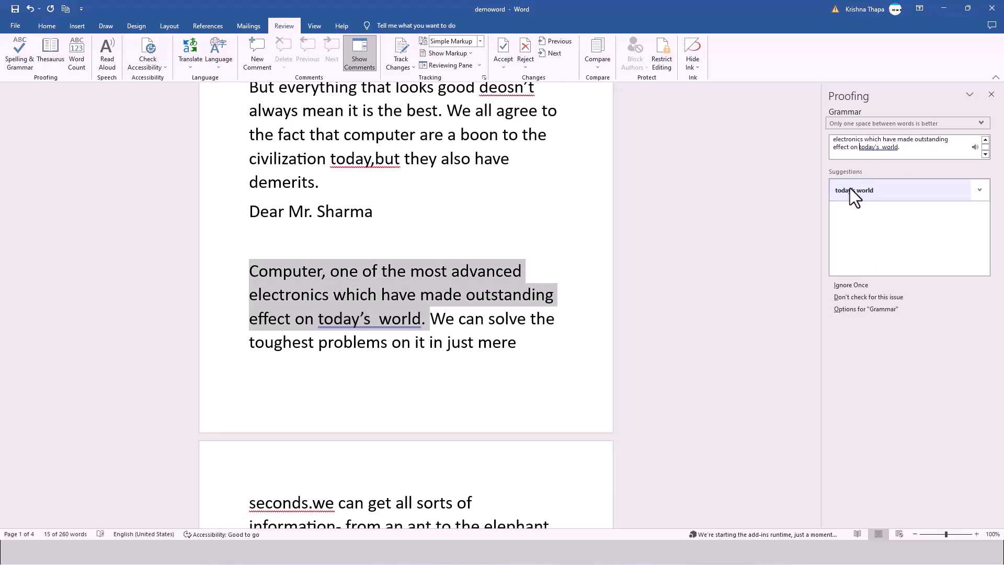
click(850, 189)
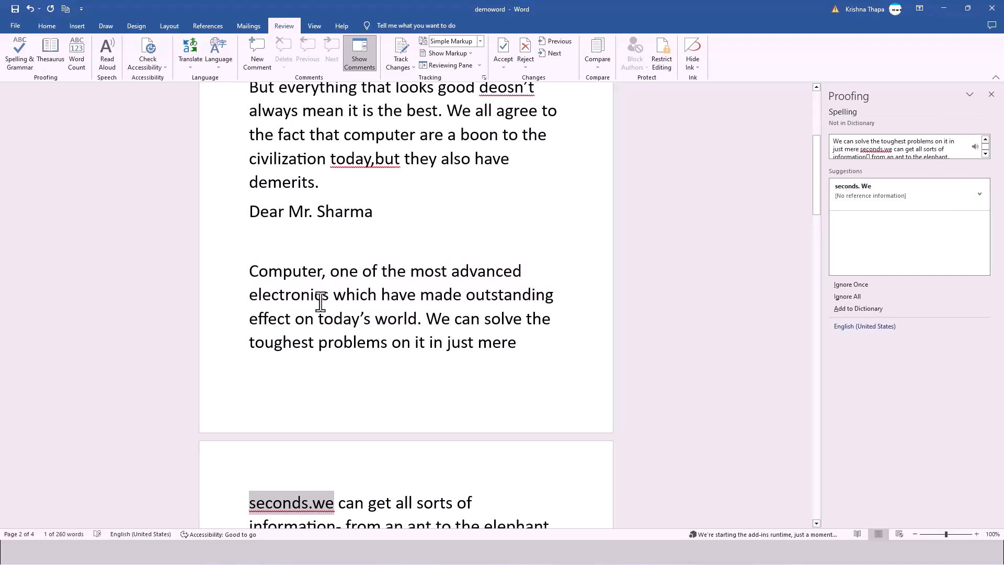
drag(340, 321, 404, 331)
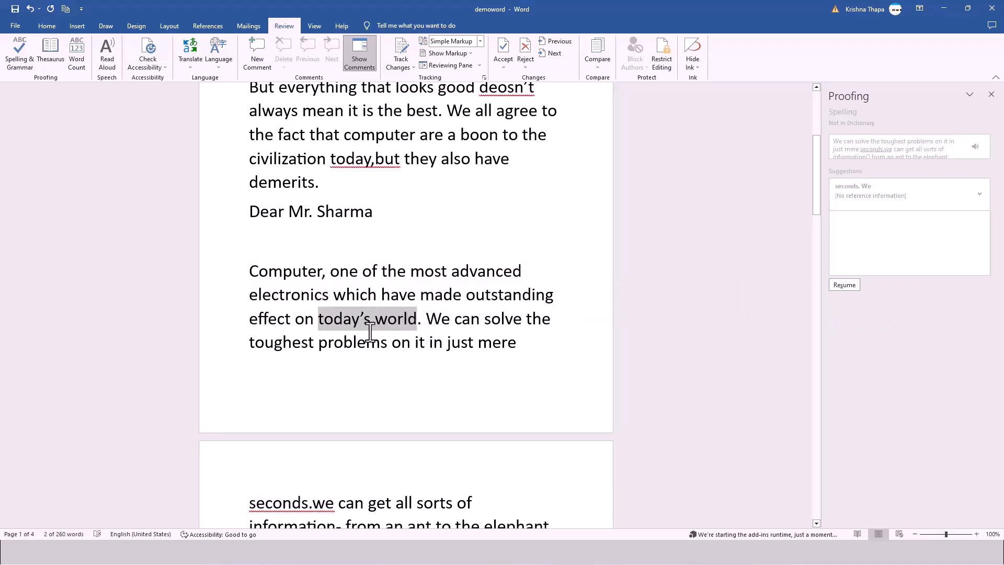
Correct "seconds.we" in the first paragraph to the suggested "seconds. We", highlight the correction, and clear the selection.
scroll(388, 341, up, 3)
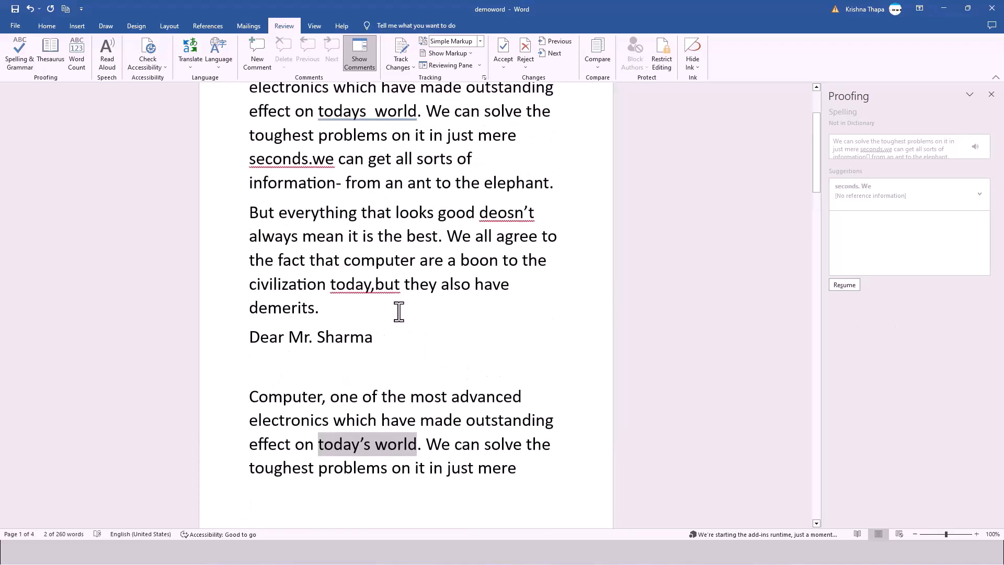
scroll(381, 325, up, 1)
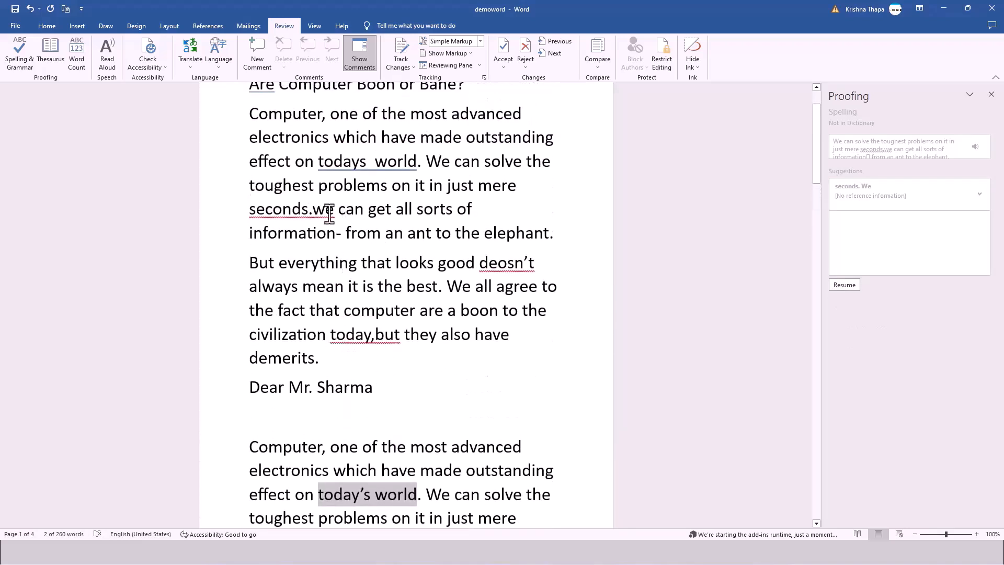
drag(332, 215, 263, 213)
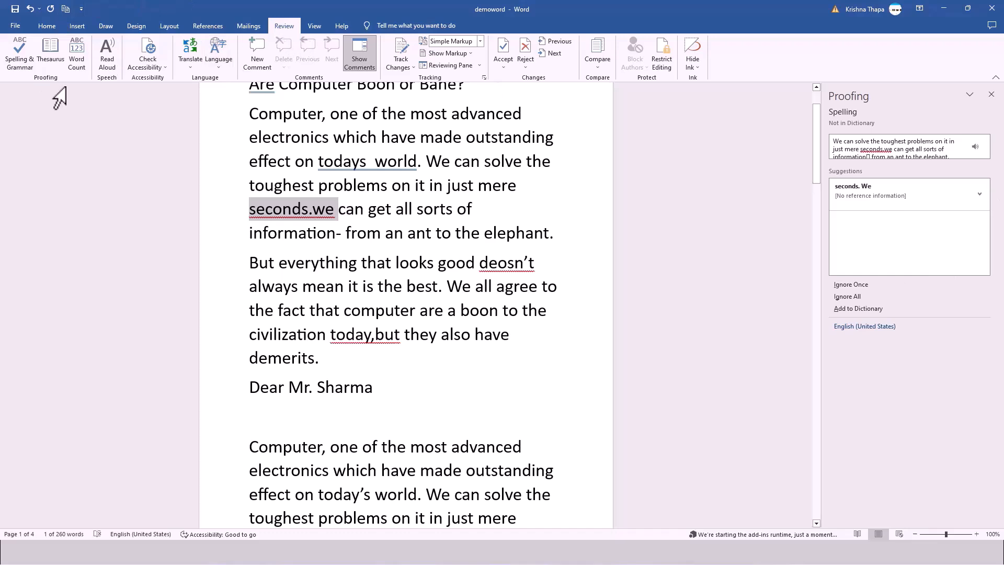
click(856, 183)
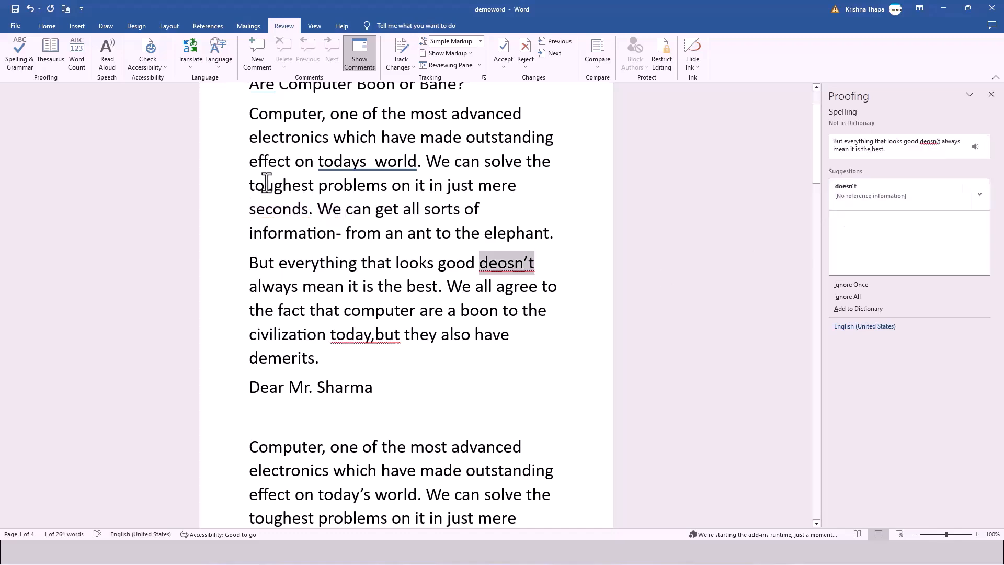
drag(258, 209, 365, 215)
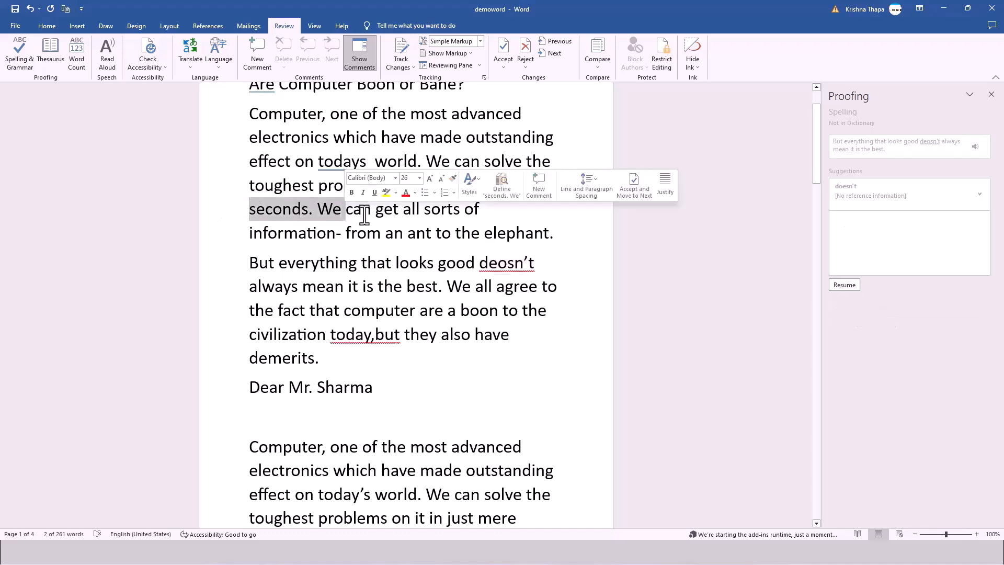
click(316, 209)
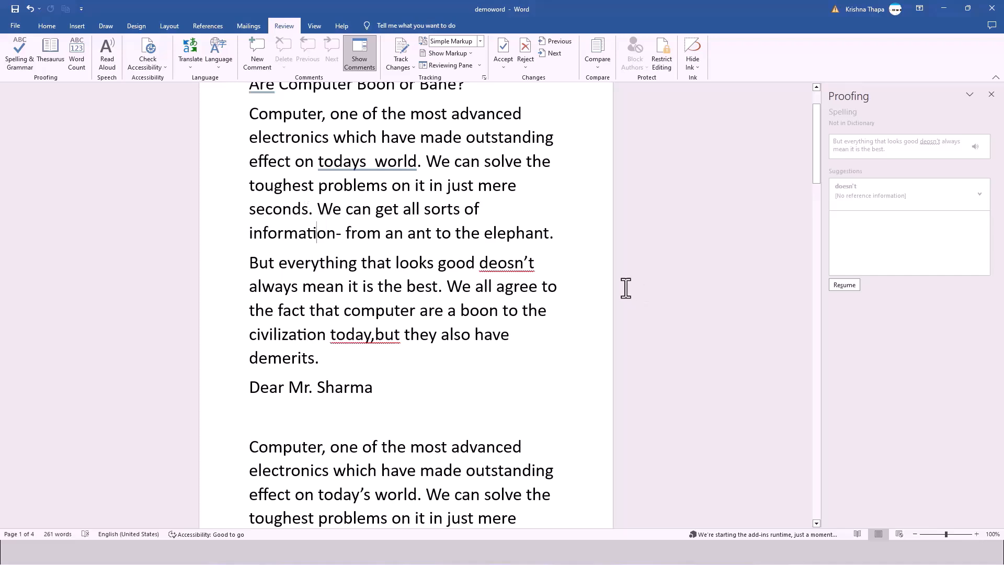
Accept the suggested corrections "doesn't" and "today, but" in the second paragraph and highlight the corrected "doesn't".
drag(538, 262, 479, 263)
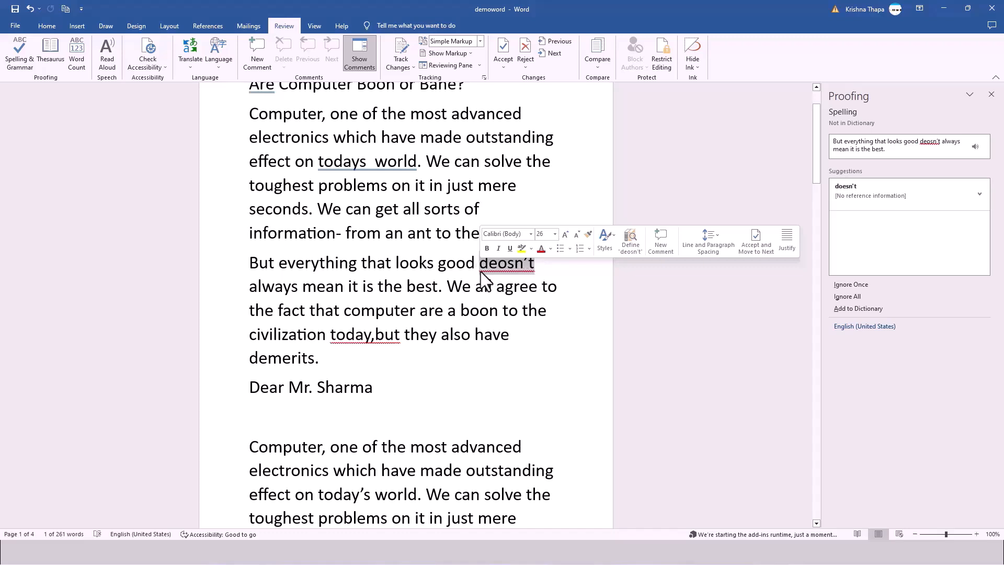
right_click(516, 266)
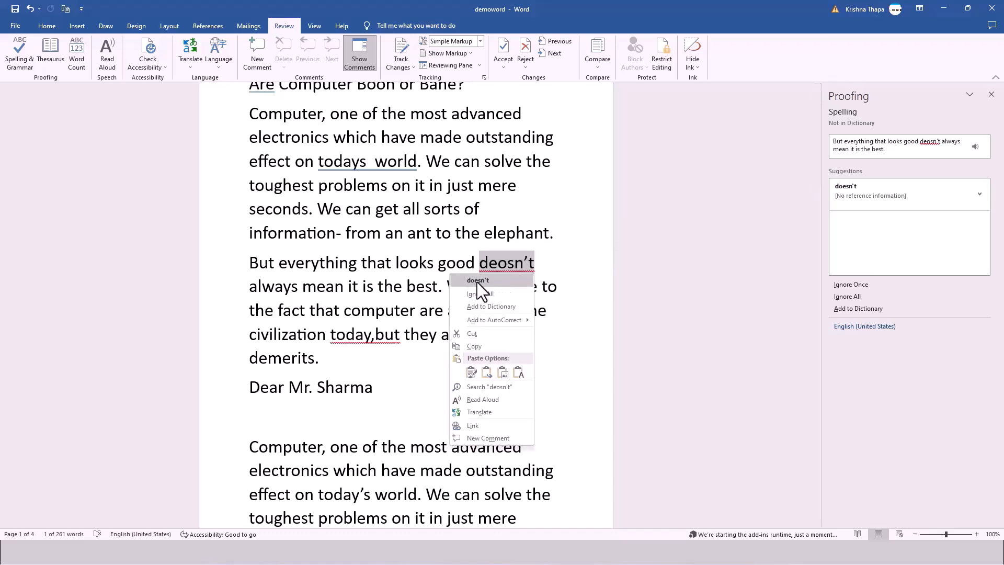
key(Escape)
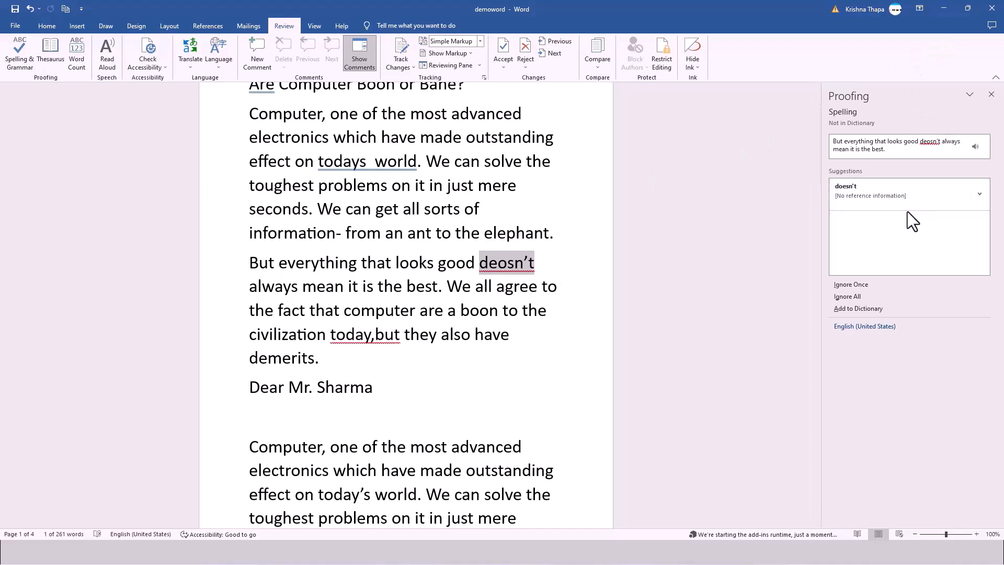
click(846, 190)
click(845, 190)
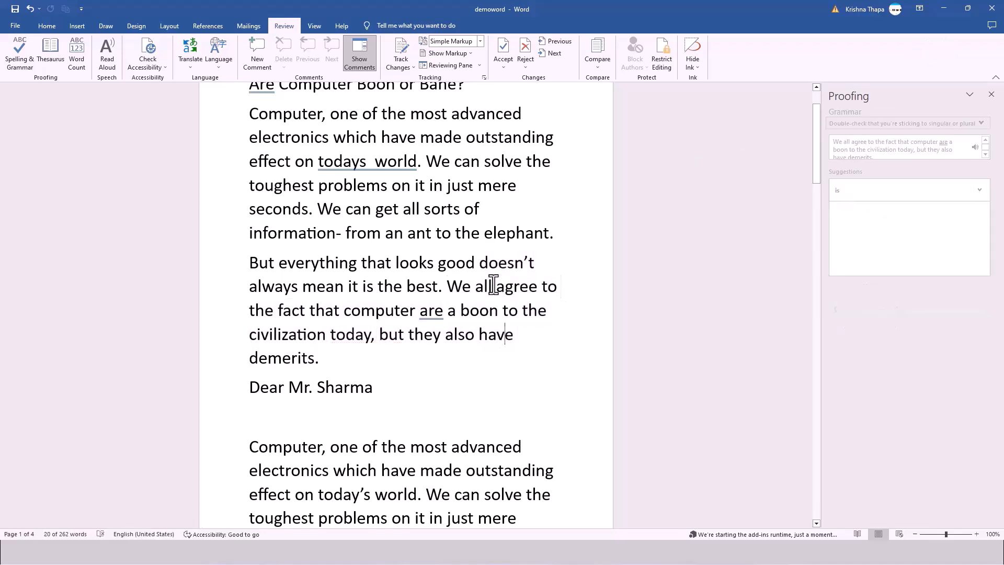
drag(538, 263, 490, 264)
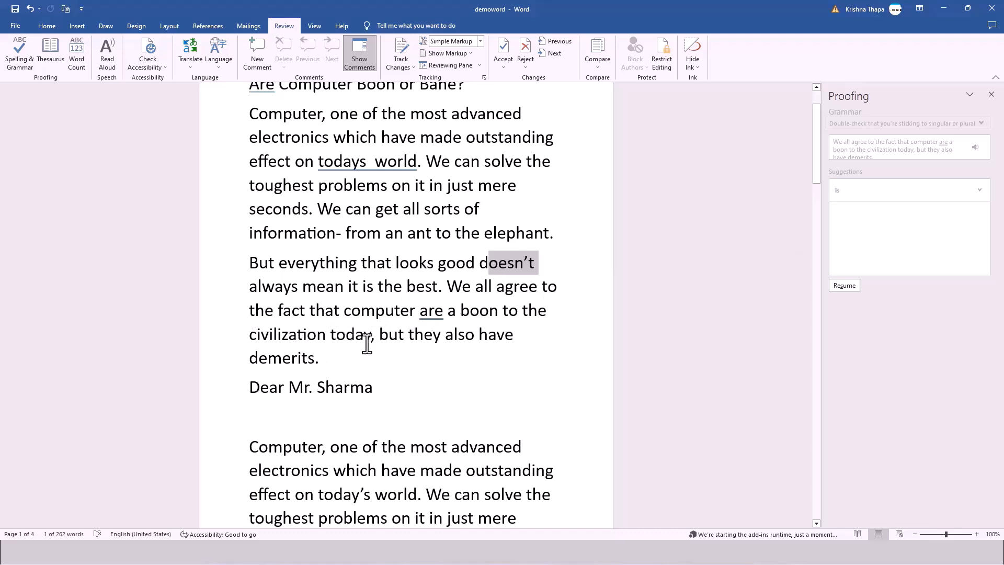
Correct "are" after "computer" in the second paragraph to the suggested "is", highlight "is a boon", and clear the selection.
drag(445, 310, 418, 312)
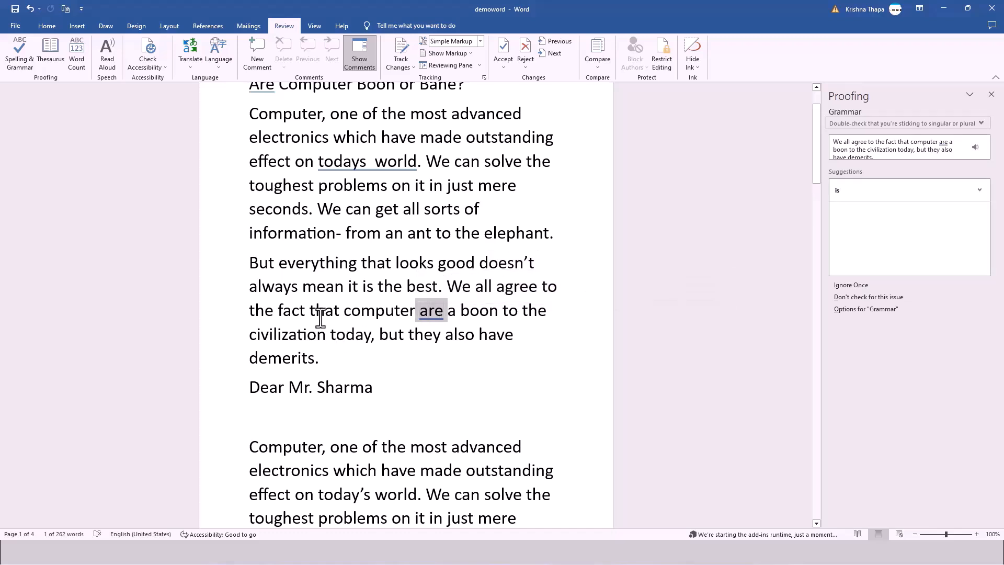
drag(345, 312, 417, 314)
click(848, 184)
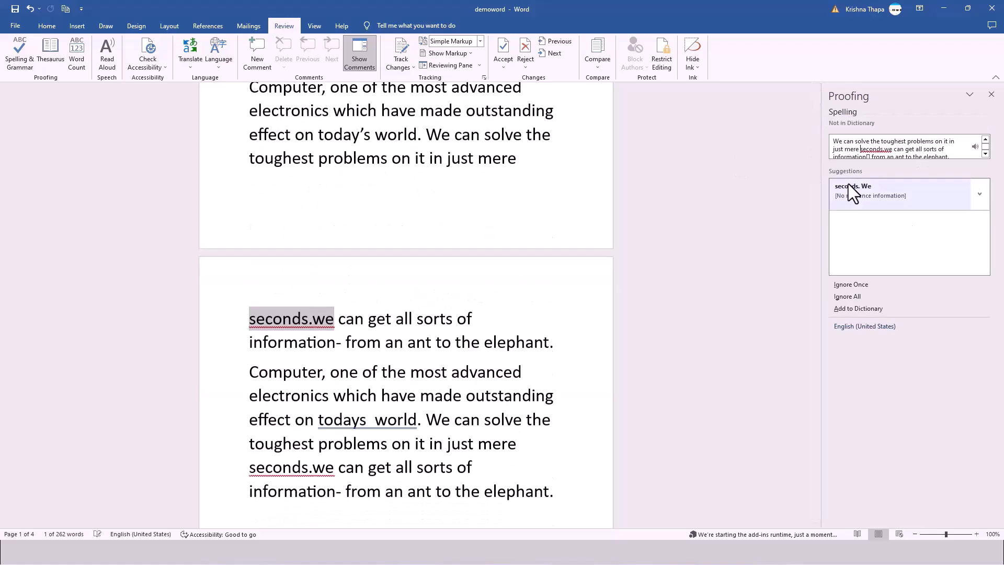
scroll(421, 220, up, 3)
scroll(417, 238, up, 3)
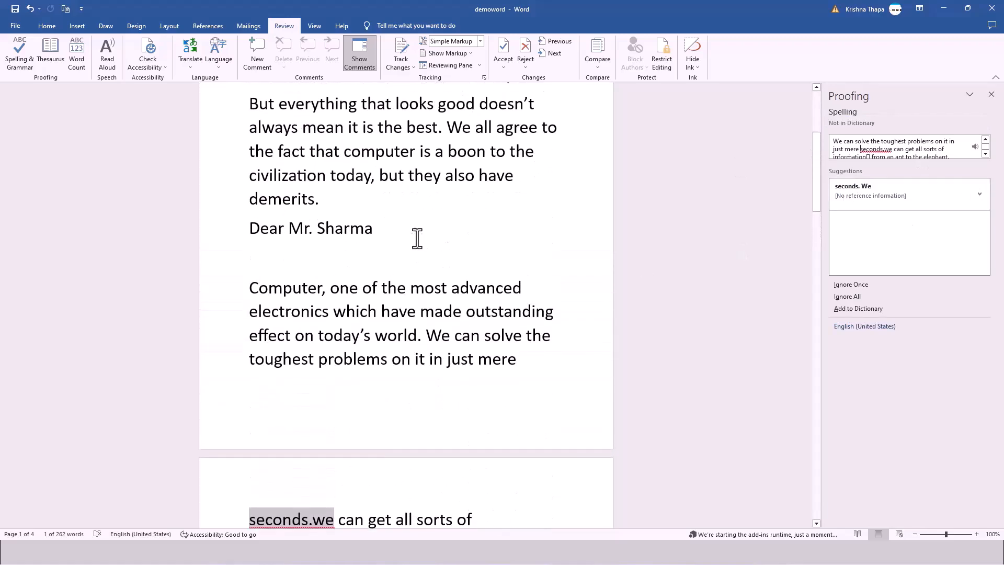
drag(454, 229, 465, 231)
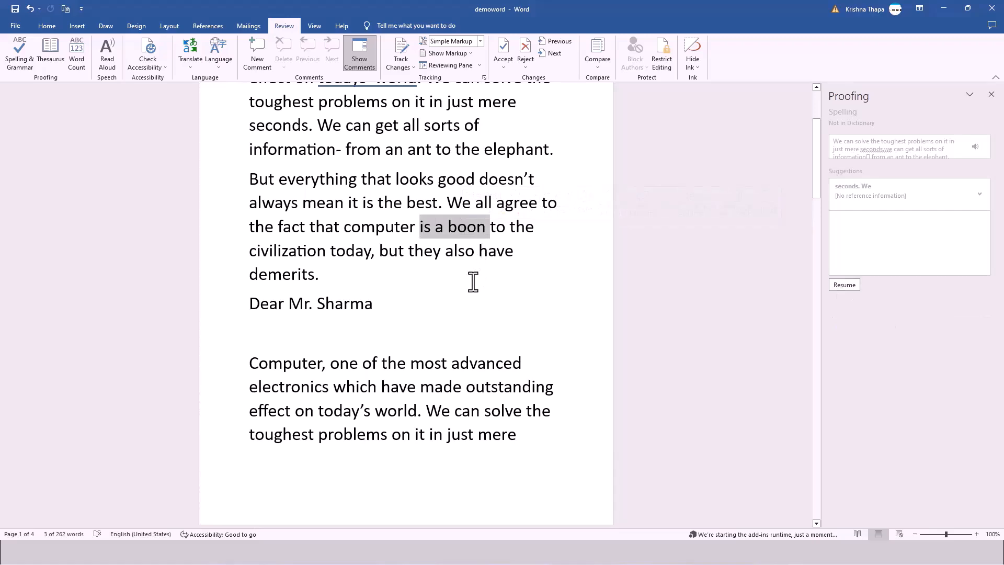
click(431, 312)
scroll(432, 313, up, 1)
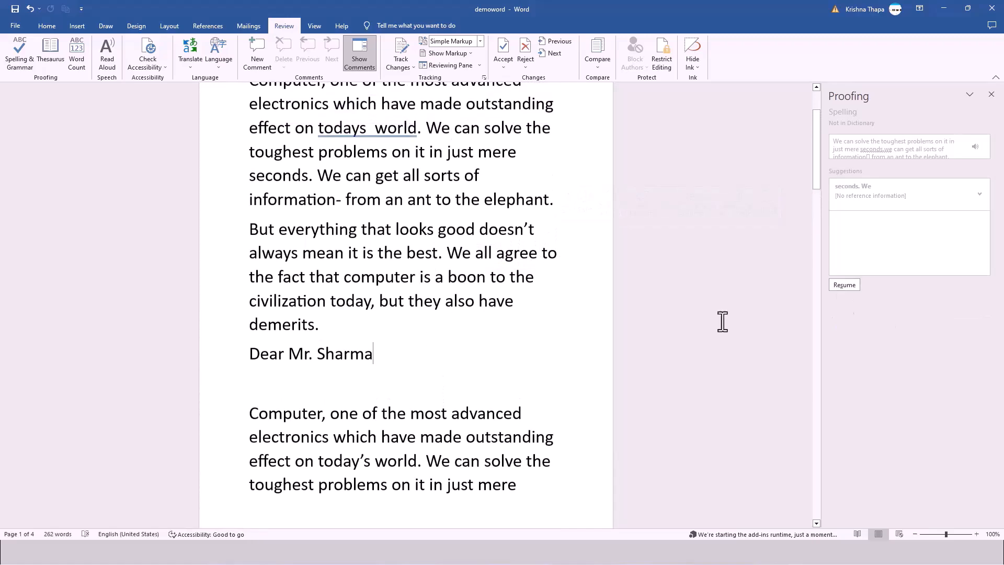
scroll(320, 316, up, 2)
scroll(340, 314, down, 10)
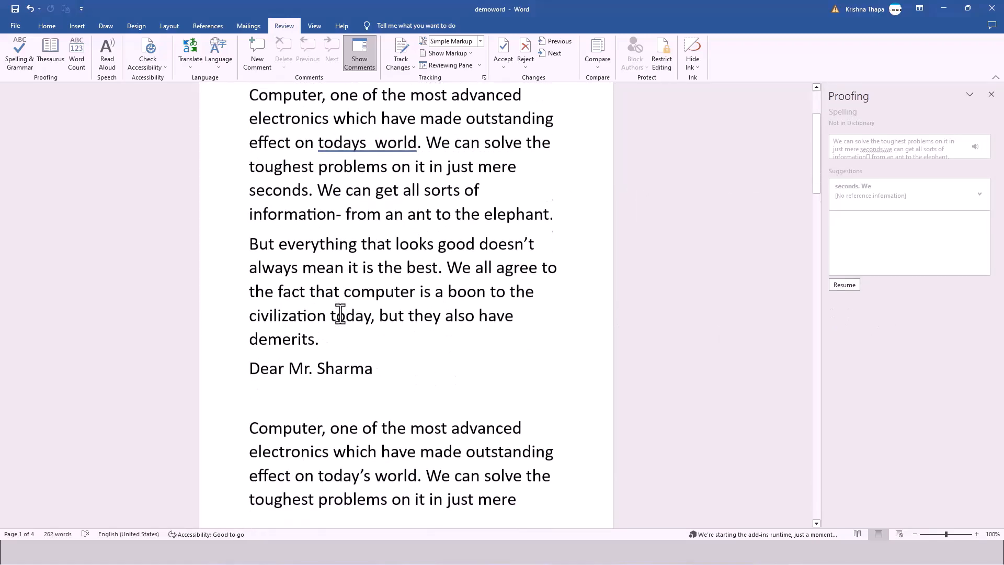
scroll(347, 314, down, 4)
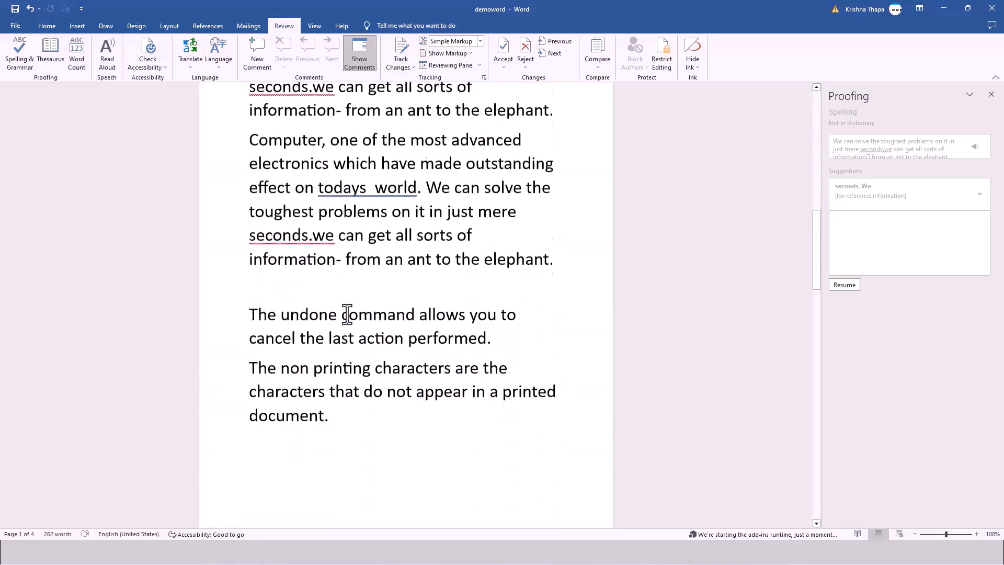
Run the Spelling & Grammar check on the text from the title through the non-printing characters paragraph, and change "Computer" to "Computers" in the title.
drag(349, 384, 236, 112)
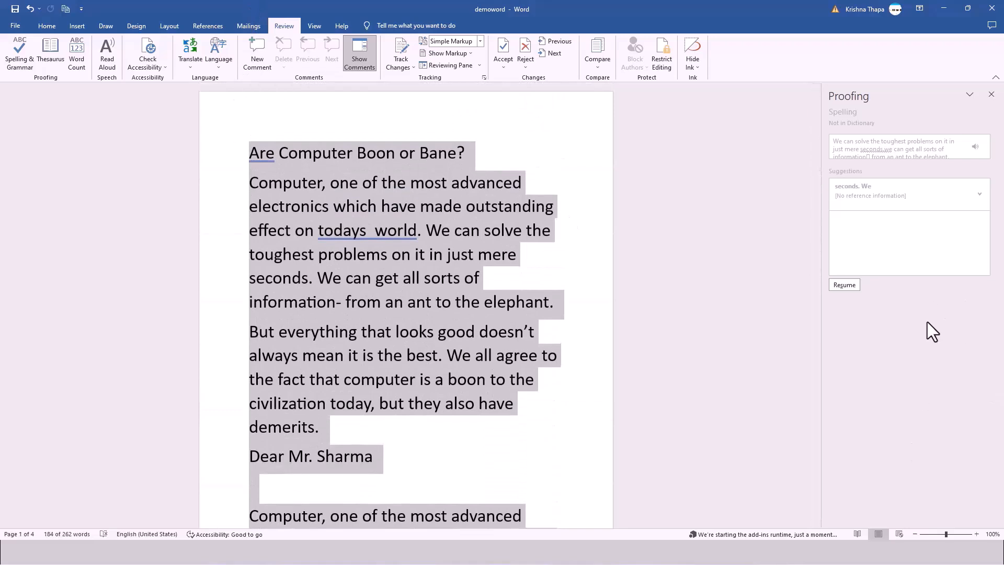
click(15, 59)
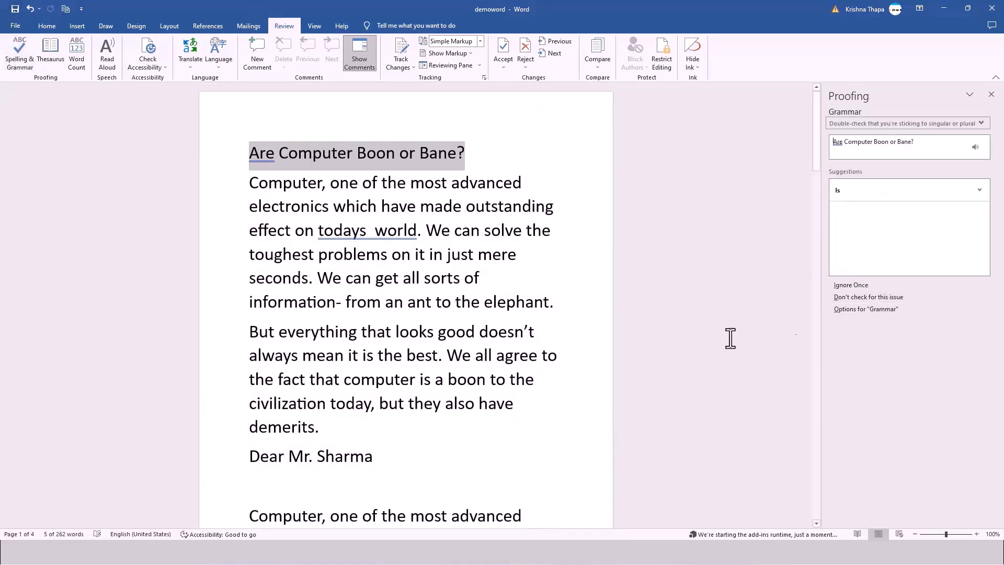
click(402, 429)
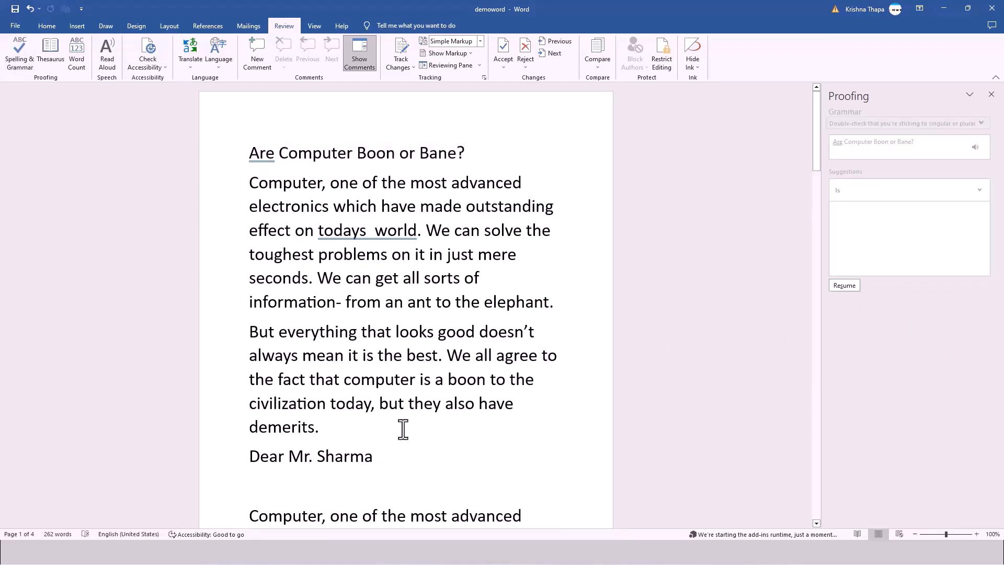
click(353, 156)
text(s)
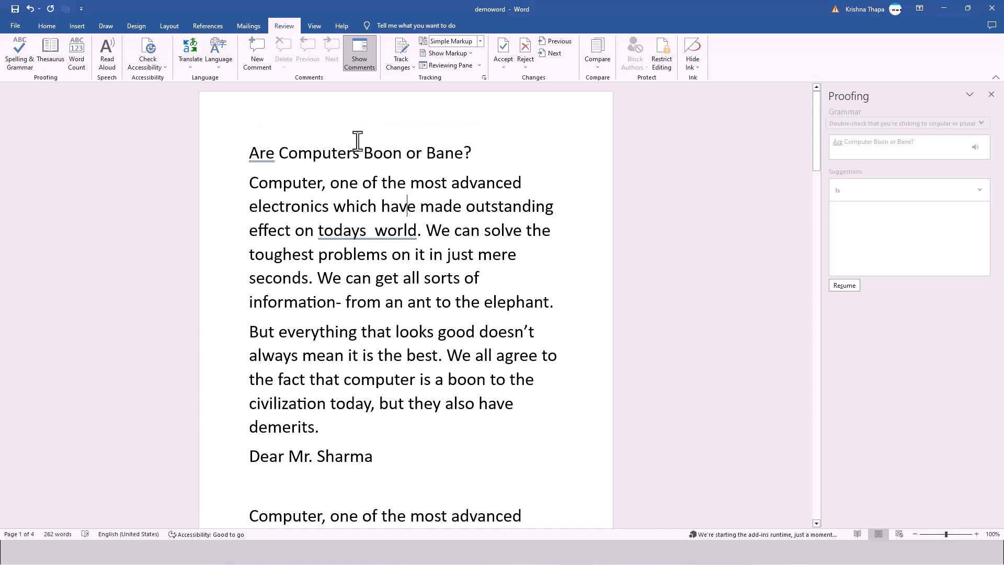
Ignore the grammar suggestion for "Are" in the title once and highlight the word.
double_click(257, 156)
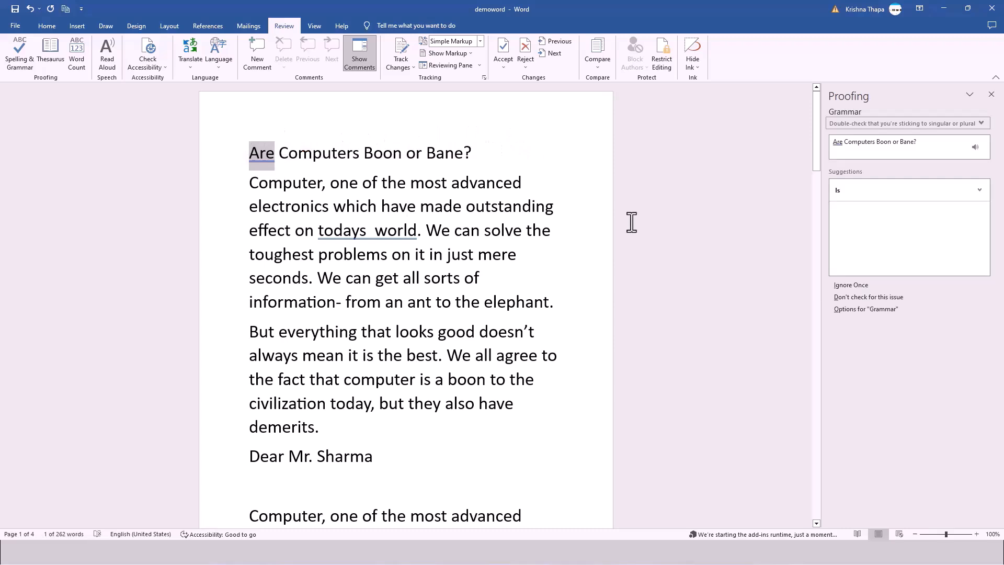
click(308, 182)
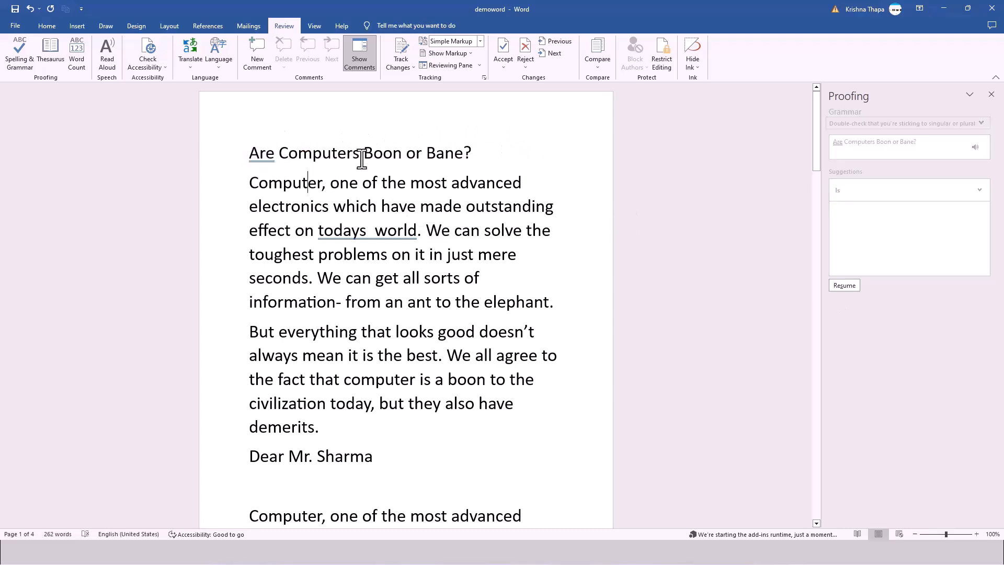
click(361, 157)
drag(275, 153, 223, 154)
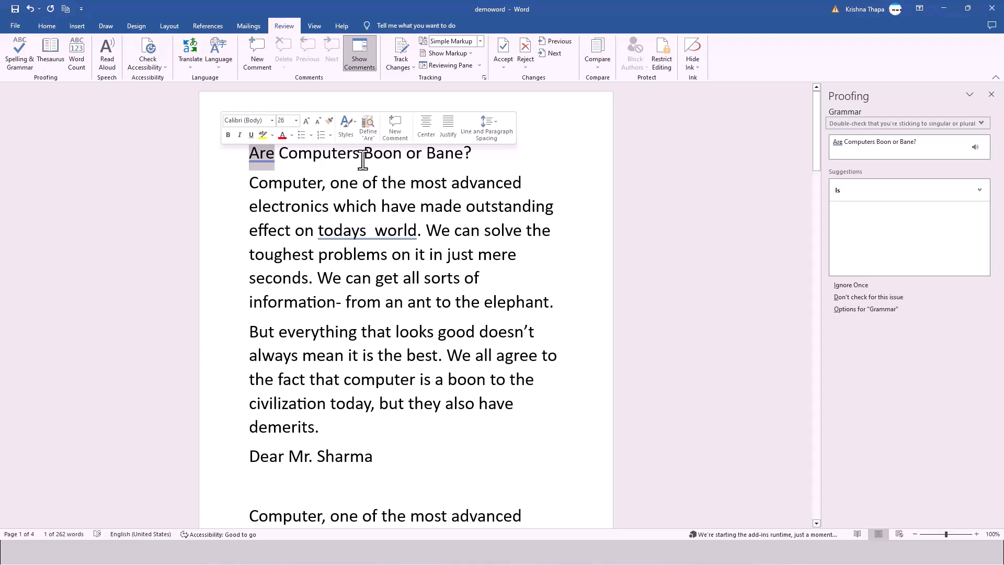
click(313, 169)
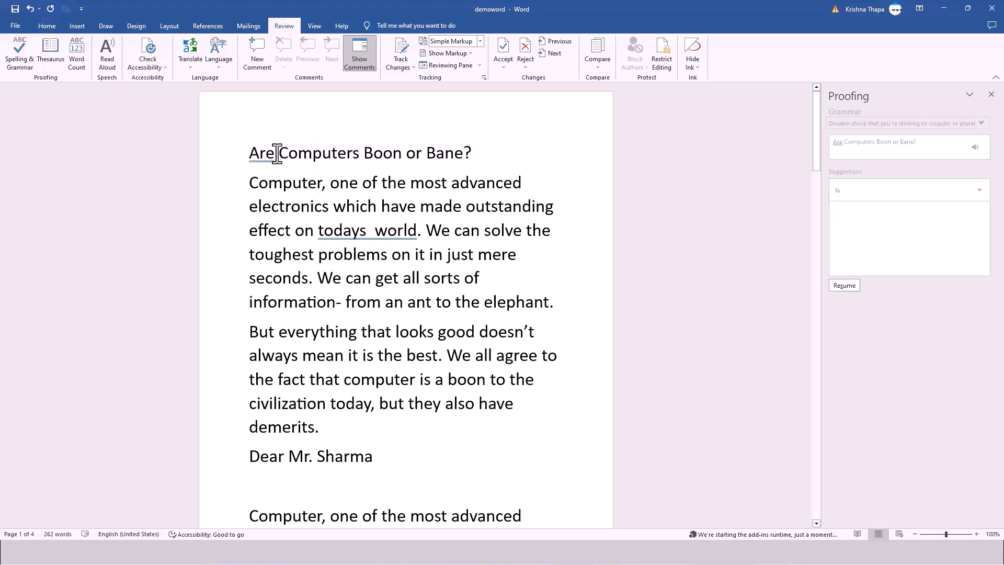
drag(276, 155, 242, 160)
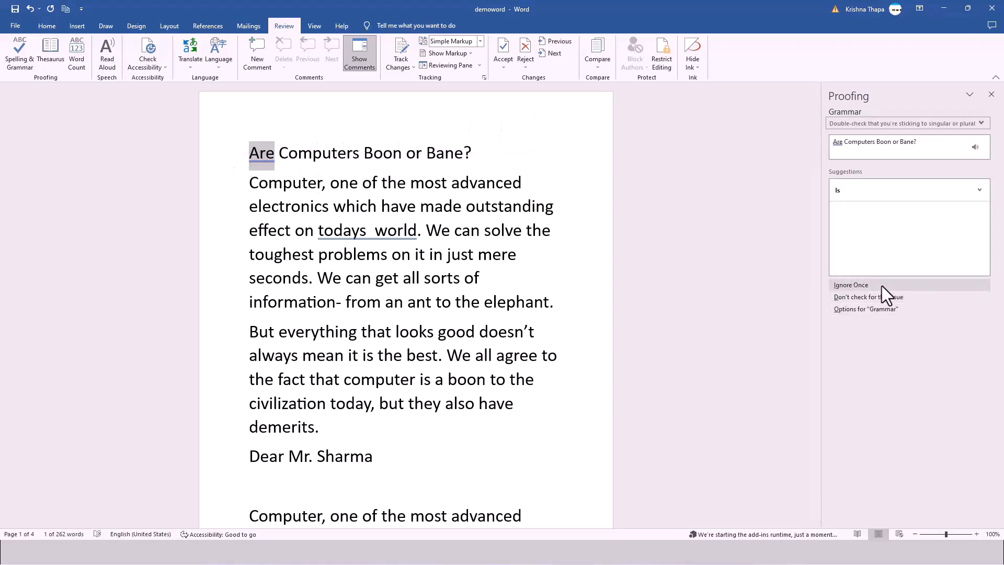
click(849, 286)
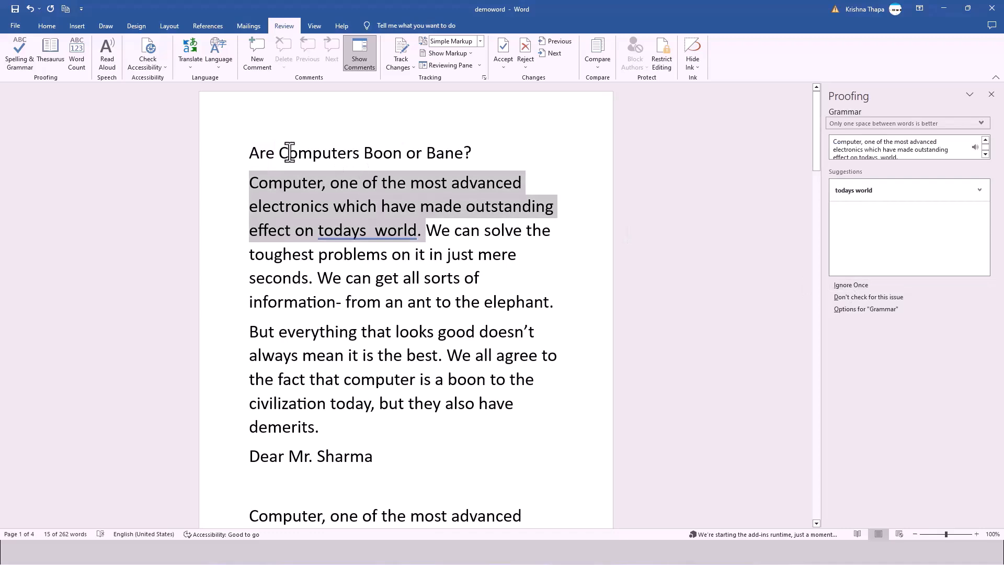
double_click(247, 153)
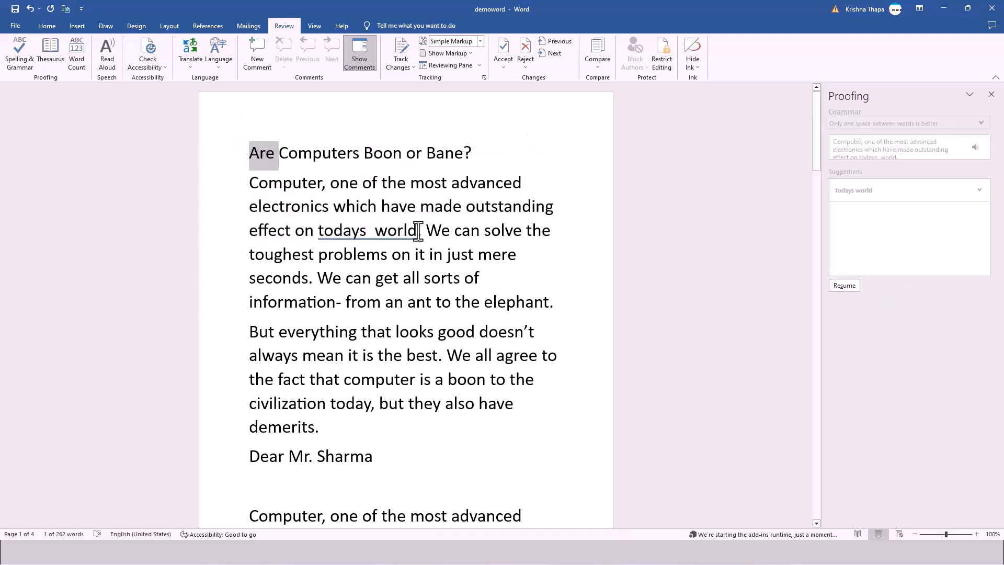
Highlight "todays world" in the first paragraph, resume the check, and accept the suggested single-spaced "todays world".
drag(418, 231, 322, 233)
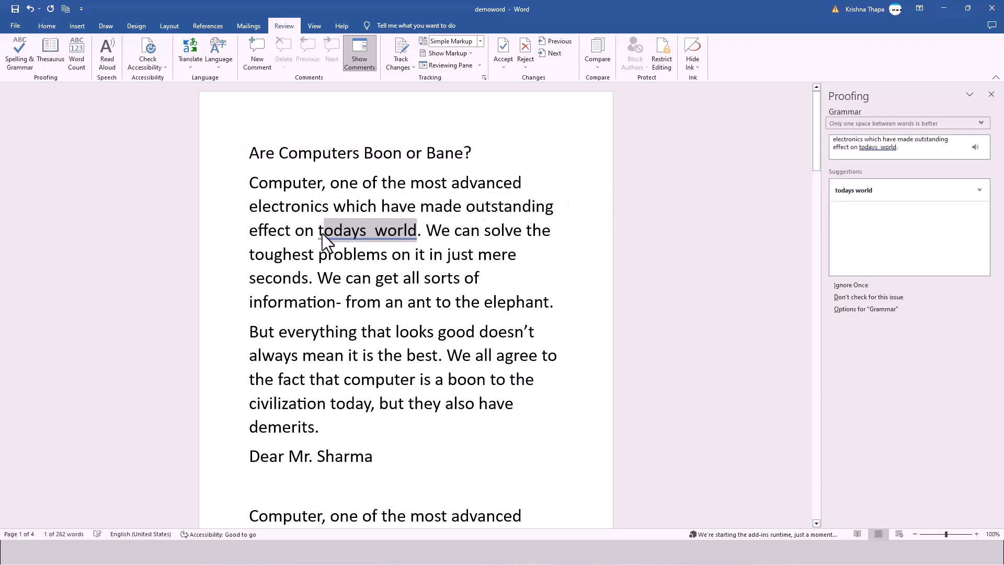
click(331, 233)
drag(420, 231, 339, 234)
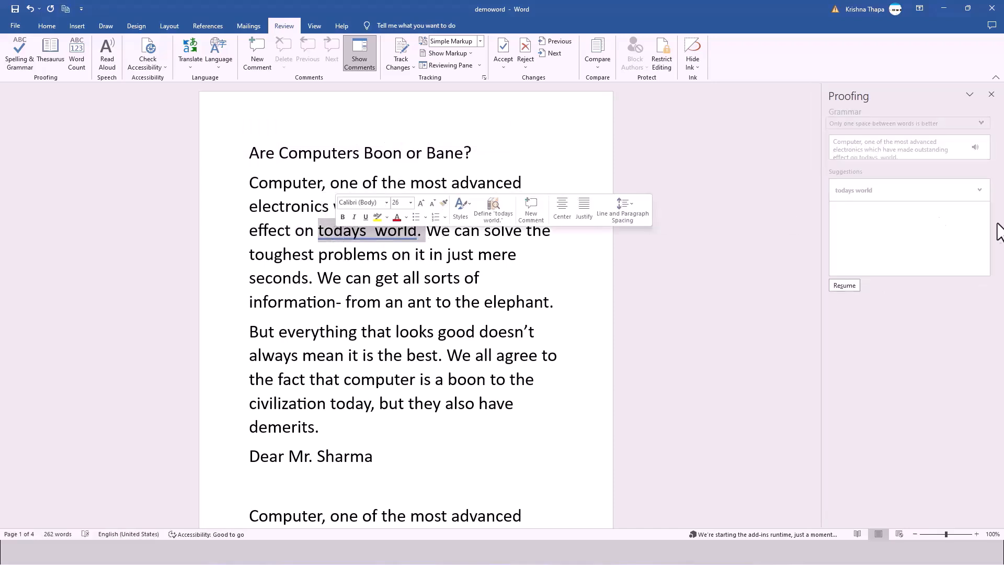
click(845, 285)
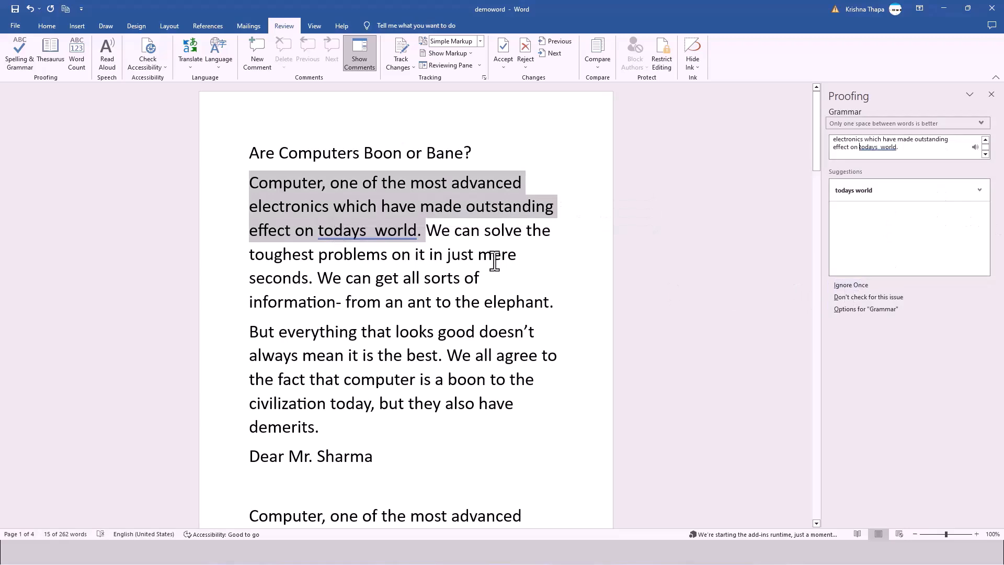
click(884, 192)
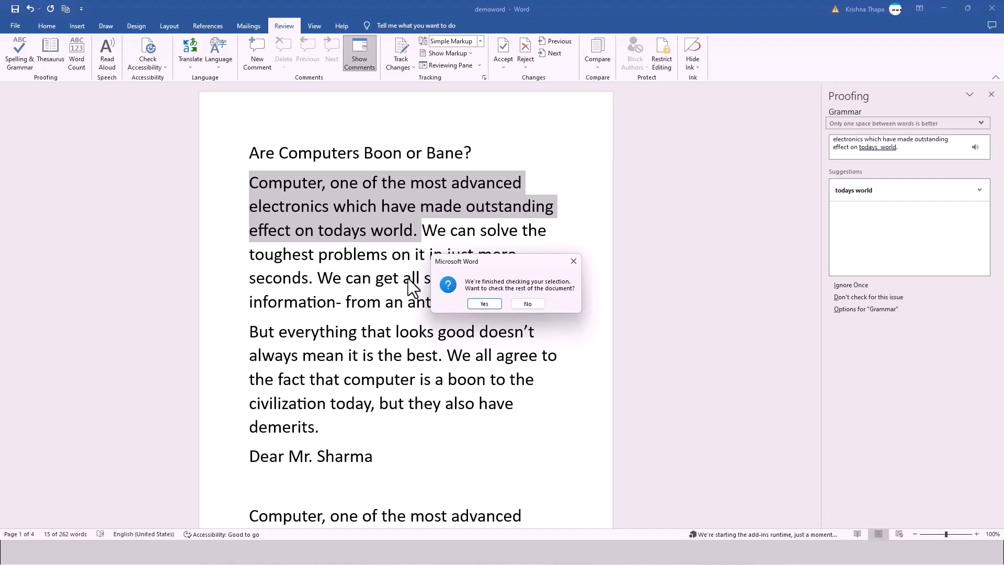
Extend the check to the rest of the document, end proofing, and look over the remaining flagged text on both pages.
click(476, 303)
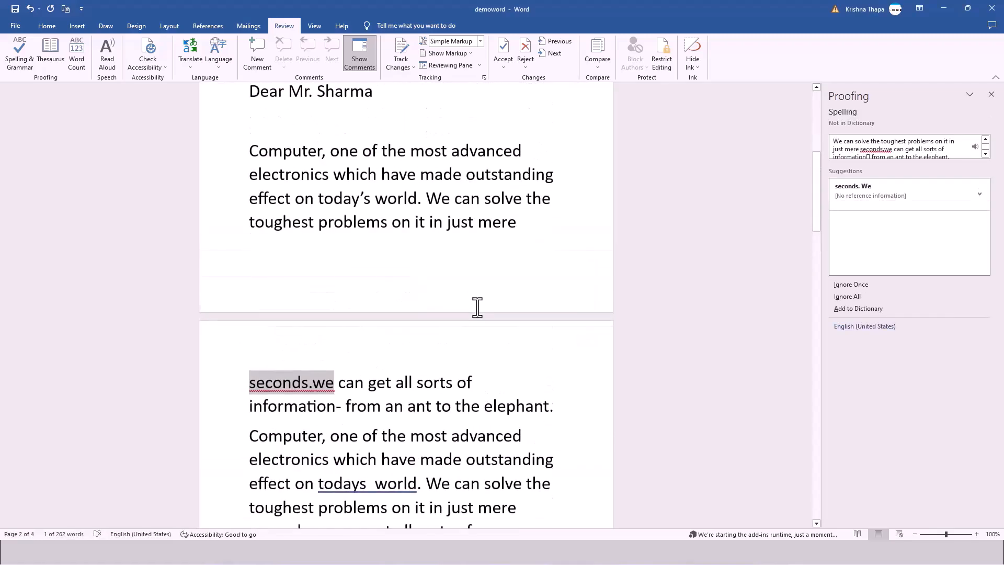
scroll(477, 308, up, 5)
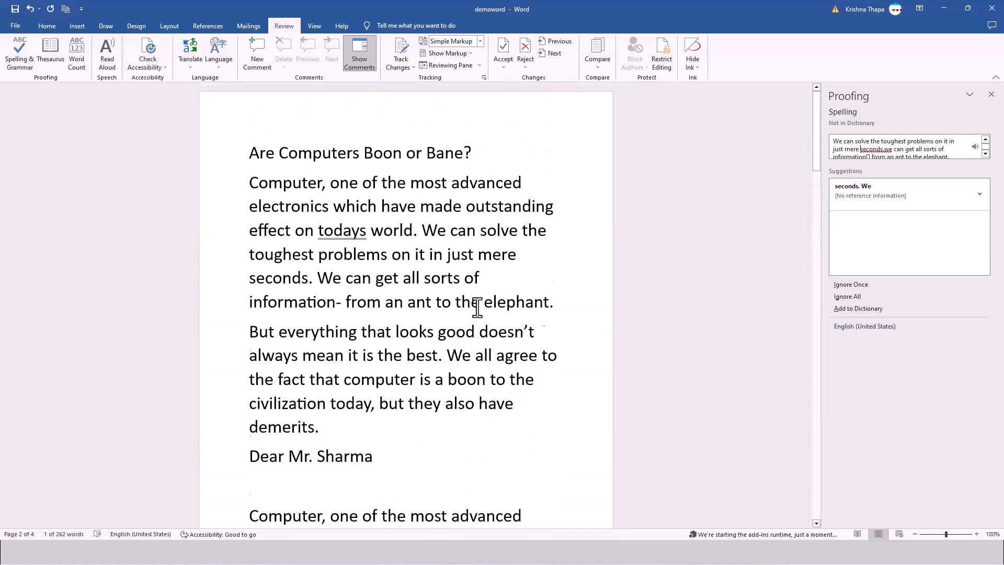
scroll(477, 308, down, 5)
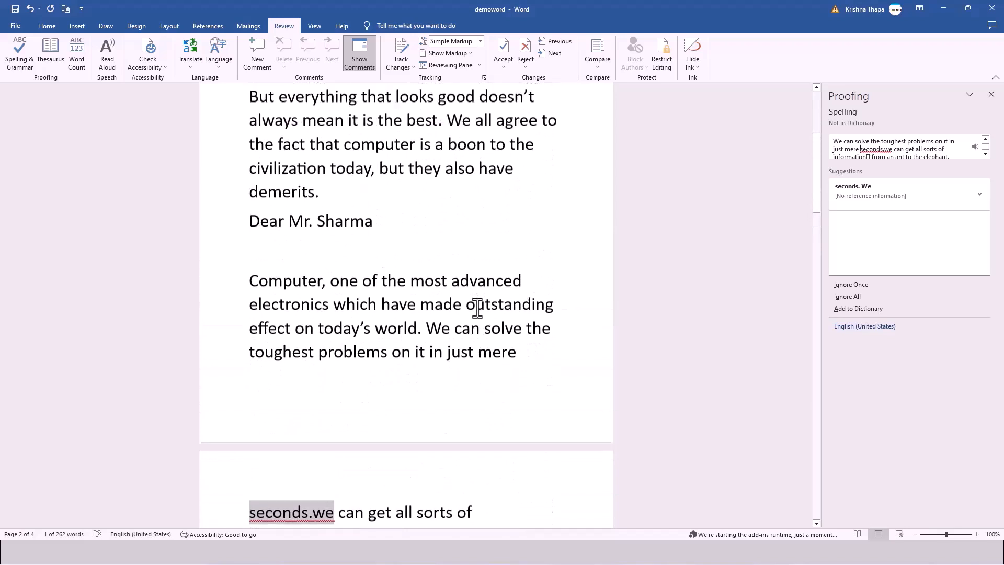
scroll(477, 307, up, 1)
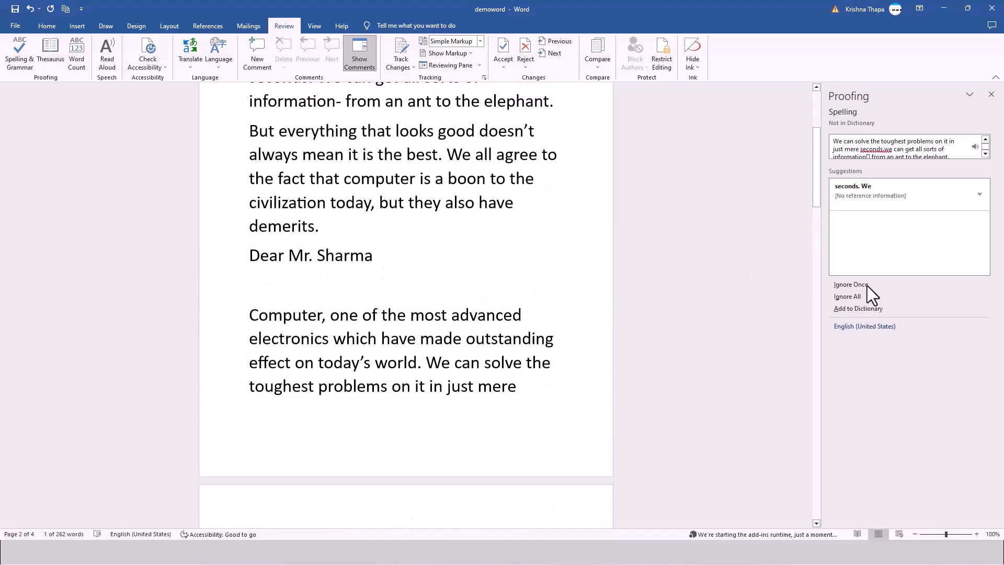
click(992, 95)
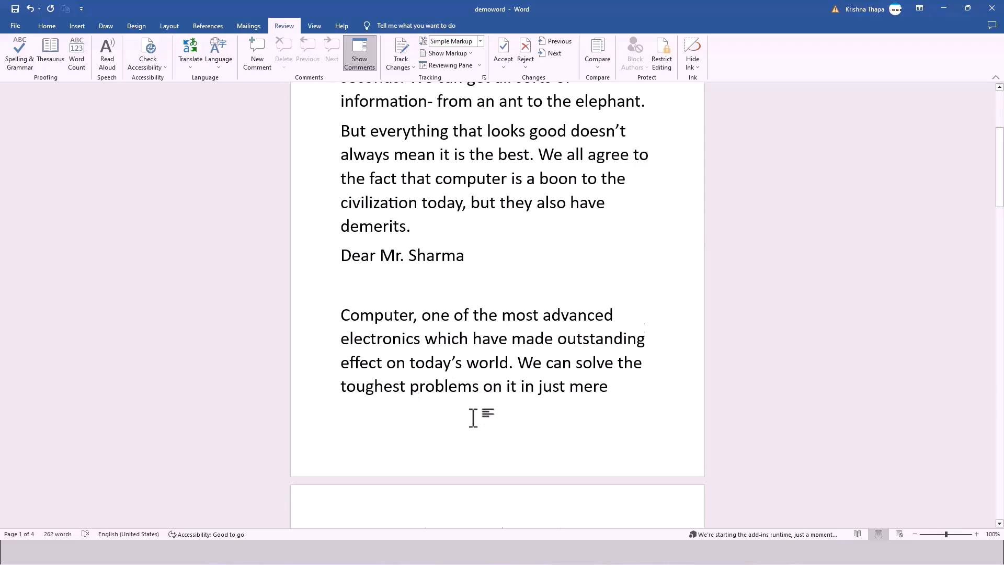
scroll(473, 419, down, 3)
scroll(474, 418, down, 10)
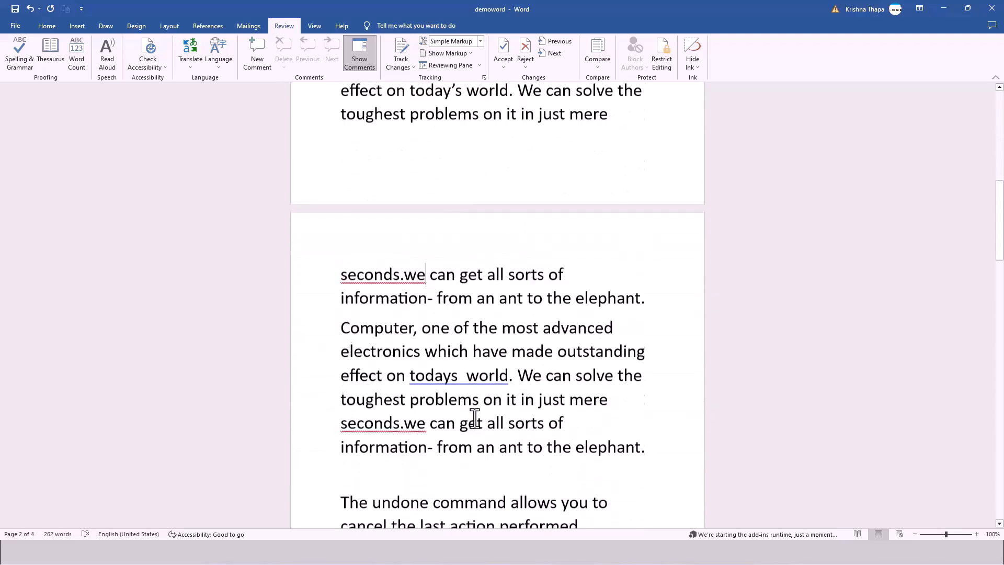
scroll(474, 416, down, 4)
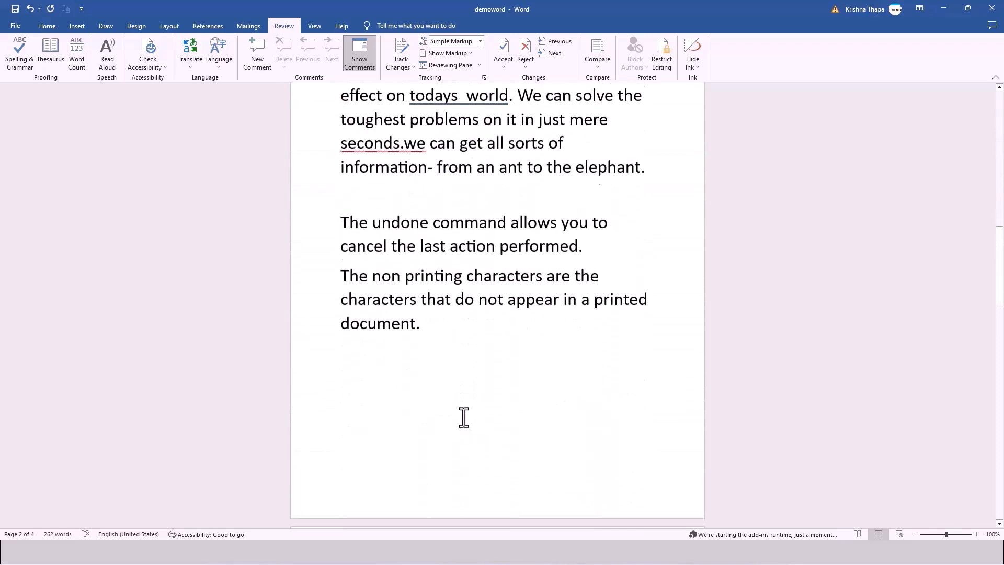
scroll(462, 416, up, 8)
scroll(464, 411, up, 11)
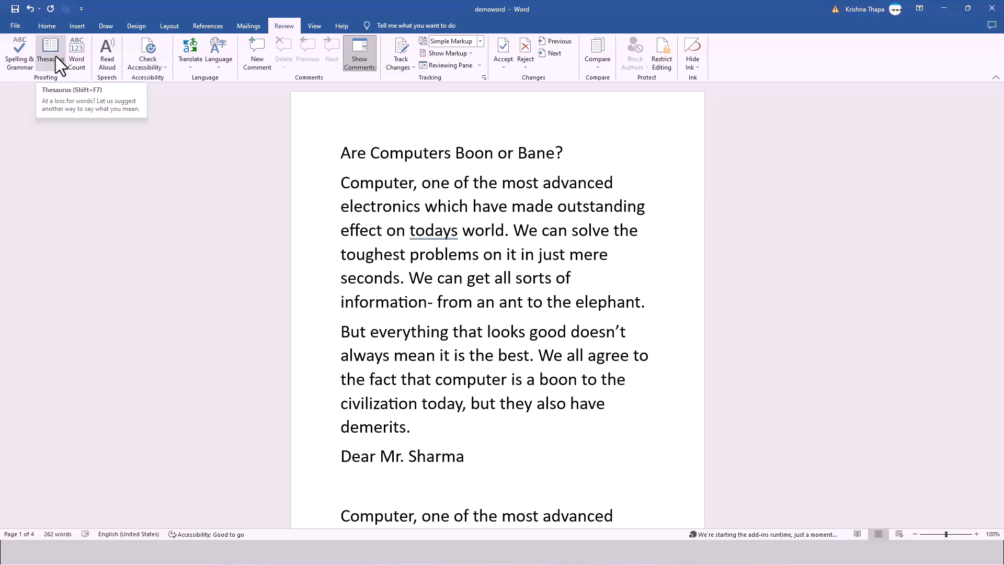
Look up "good" from the second paragraph in the Thesaurus and browse its synonyms and antonyms.
drag(569, 333, 529, 340)
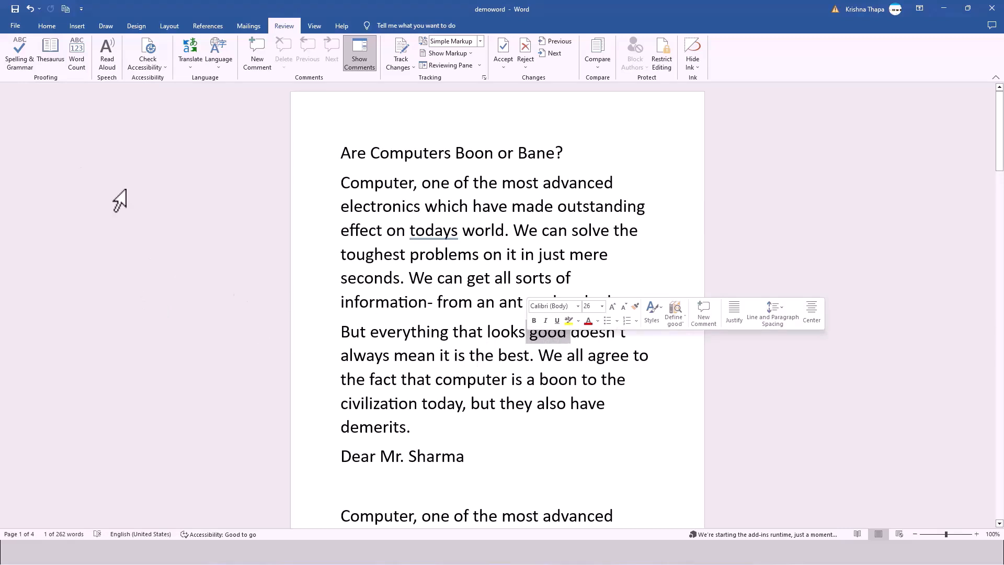
click(52, 55)
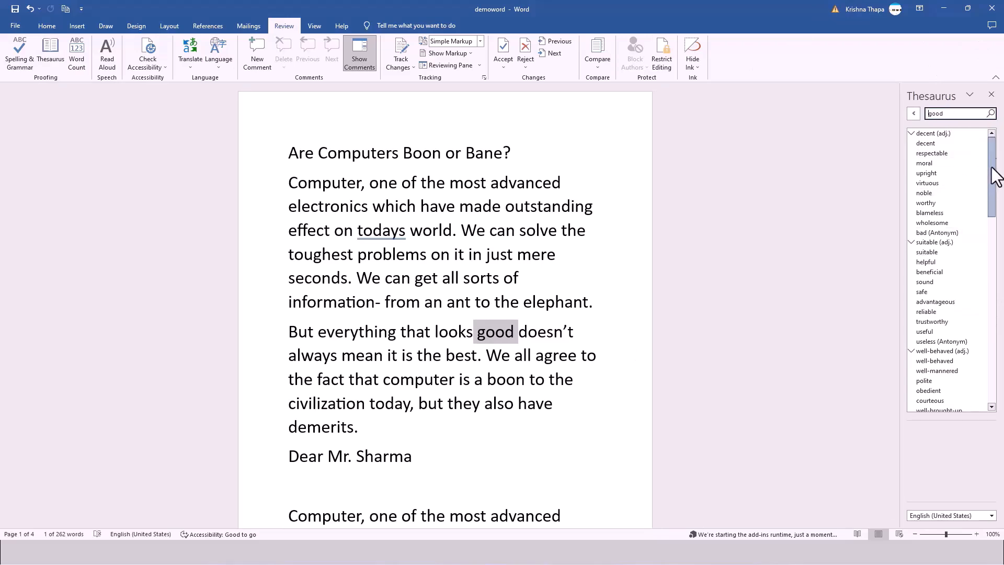
mouse_move(993, 173)
mouse_down()
mouse_move(992, 287)
mouse_move(982, 159)
mouse_up()
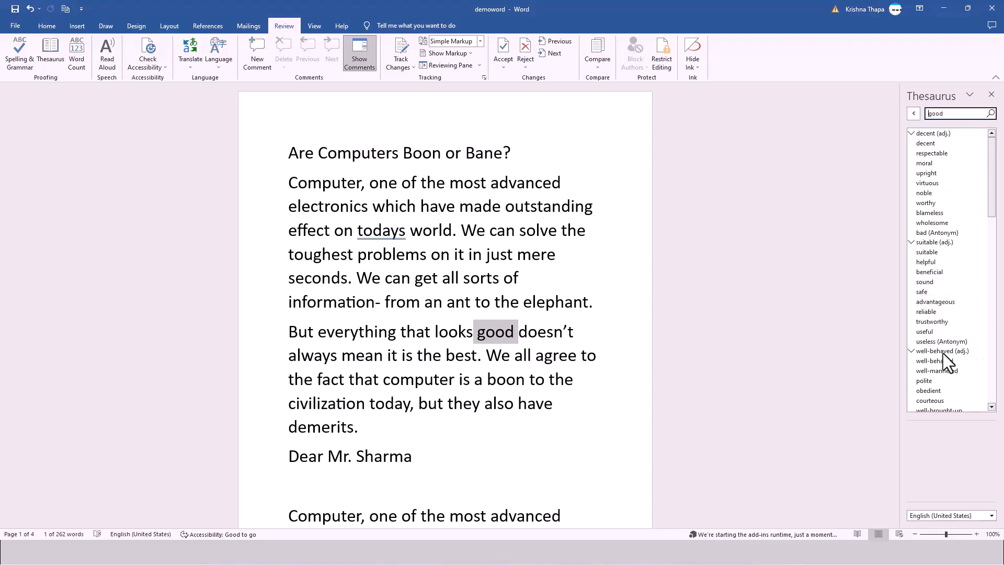
scroll(934, 399, down, 2)
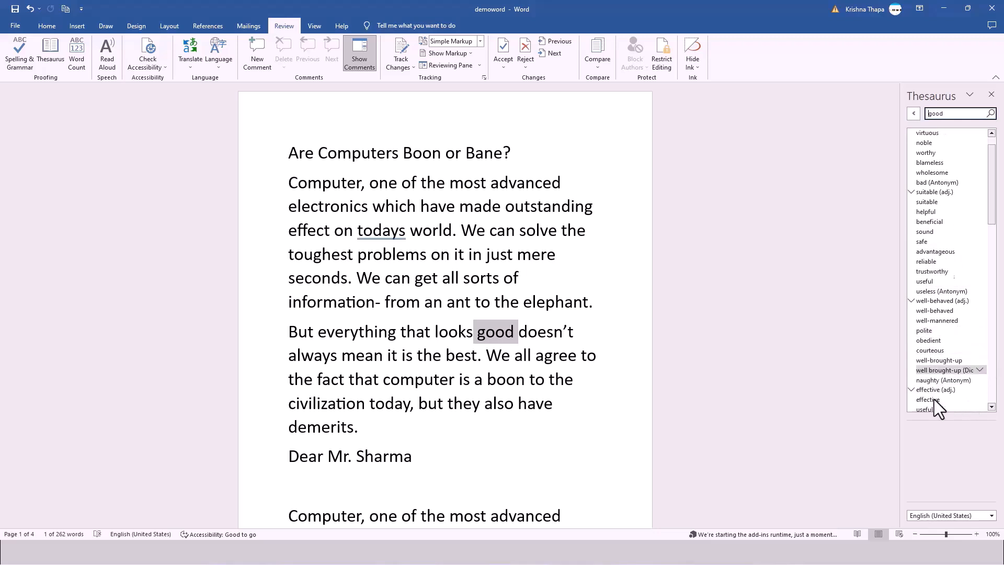
scroll(931, 379, down, 1)
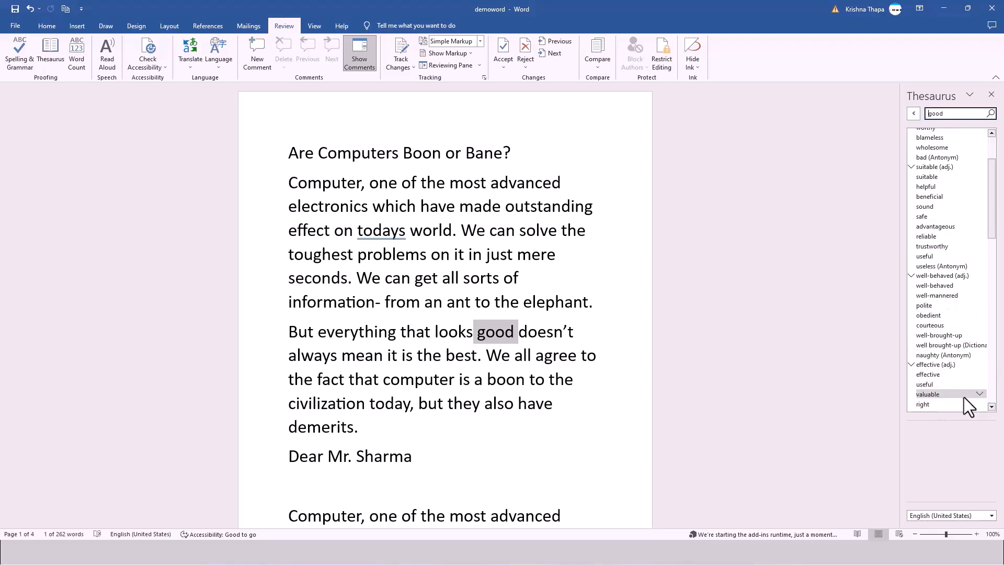
scroll(958, 392, up, 1)
drag(996, 220, 1003, 173)
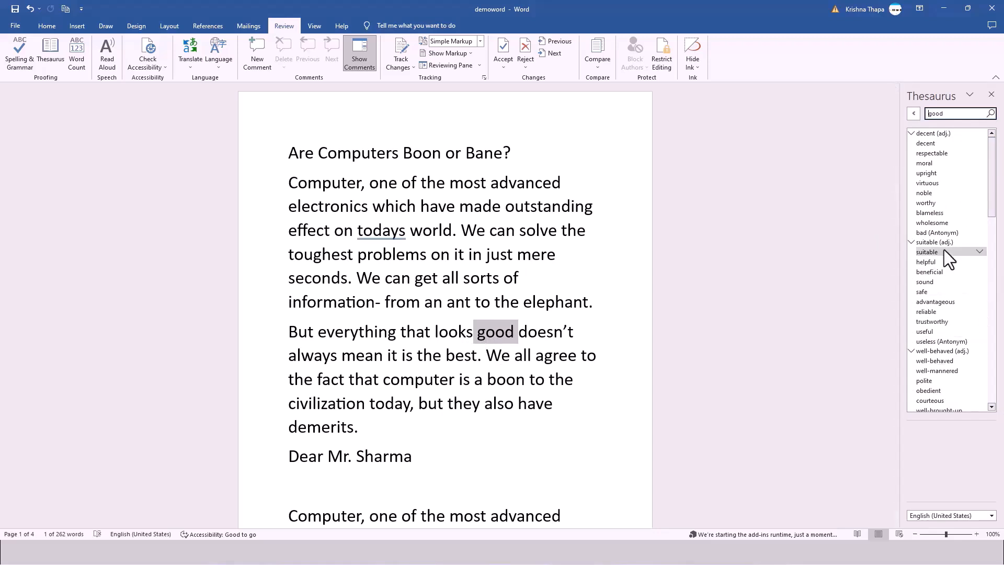
Replace "good" in the second paragraph with the synonym "decent", highlight the new word, and clear the selection.
right_click(922, 145)
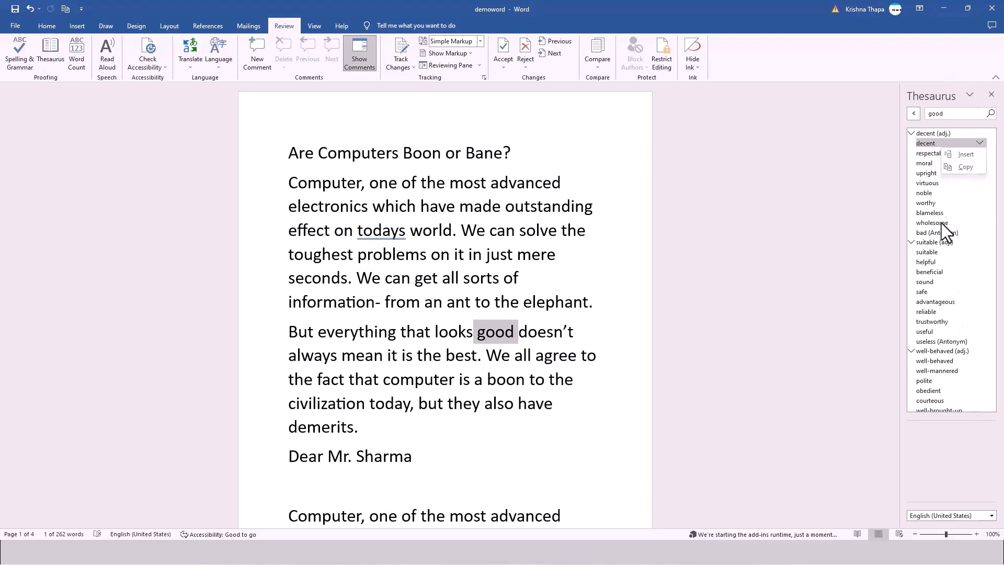
click(966, 156)
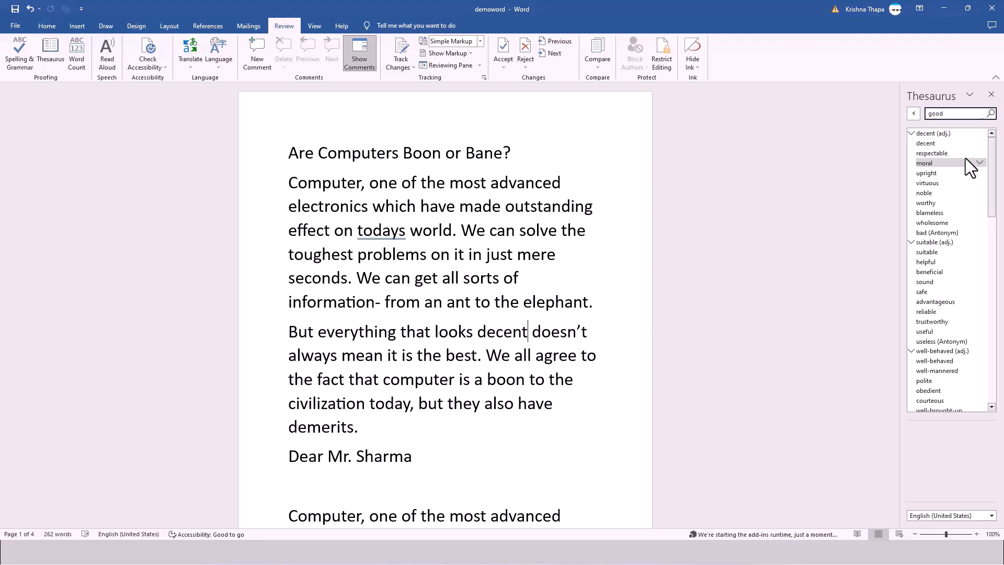
drag(477, 333, 530, 337)
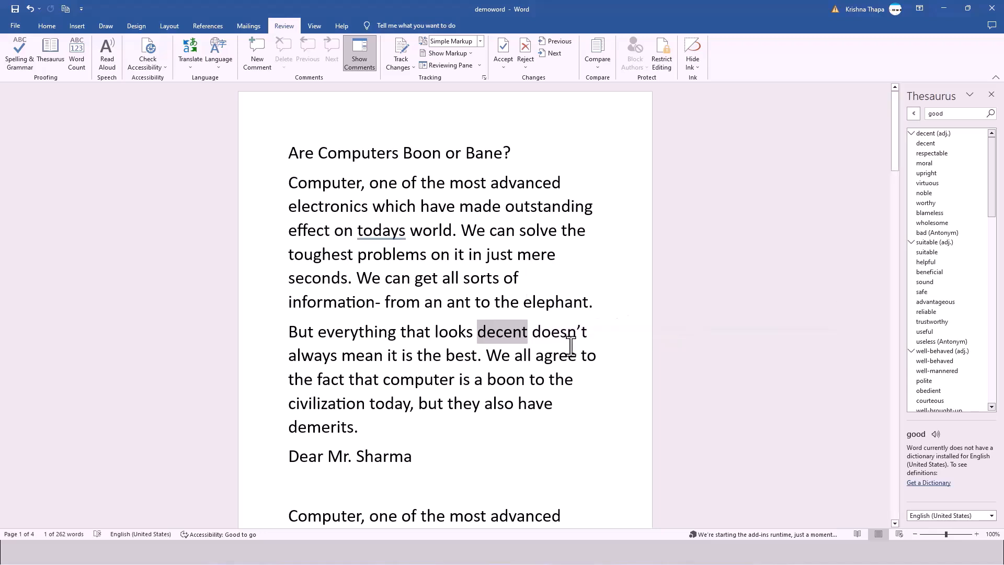
click(582, 425)
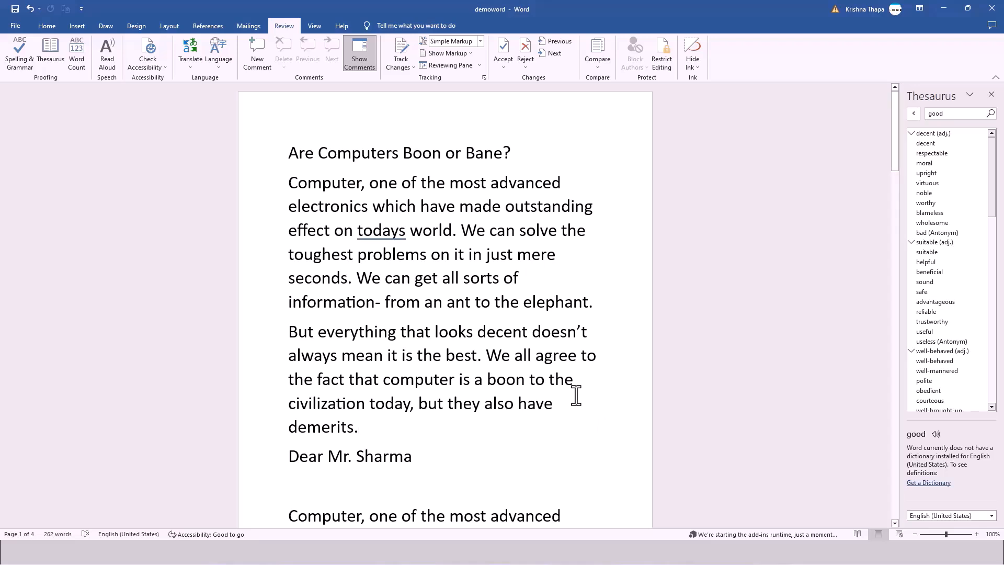
Close the Thesaurus and look over the text on the first page.
click(47, 25)
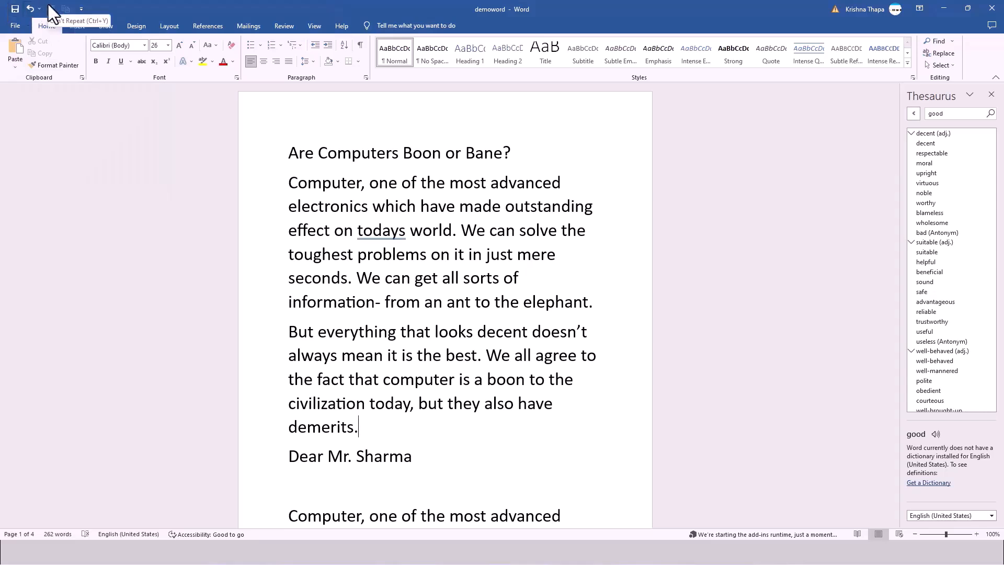
click(284, 24)
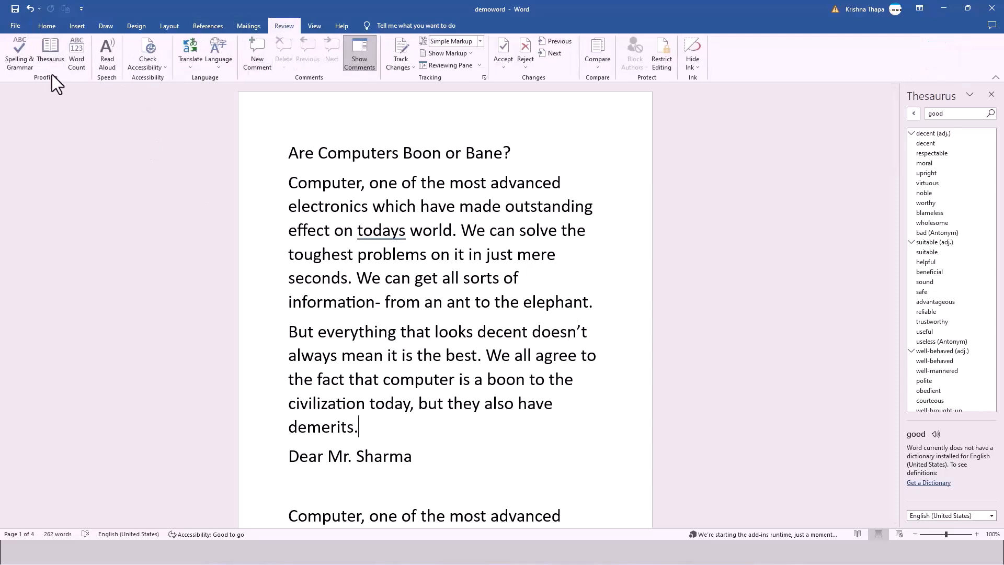
click(992, 94)
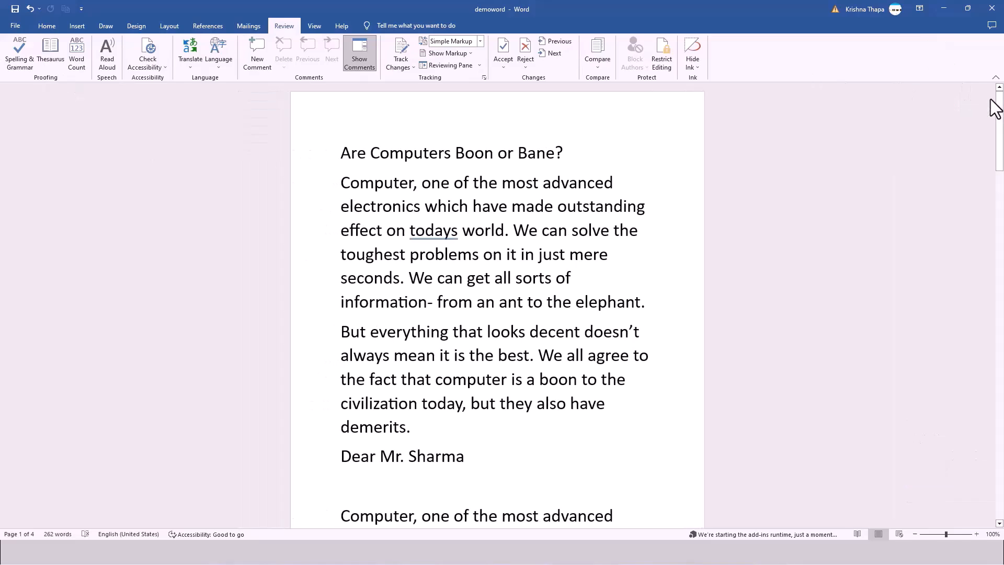
scroll(322, 360, down, 2)
scroll(321, 354, down, 3)
scroll(321, 345, up, 4)
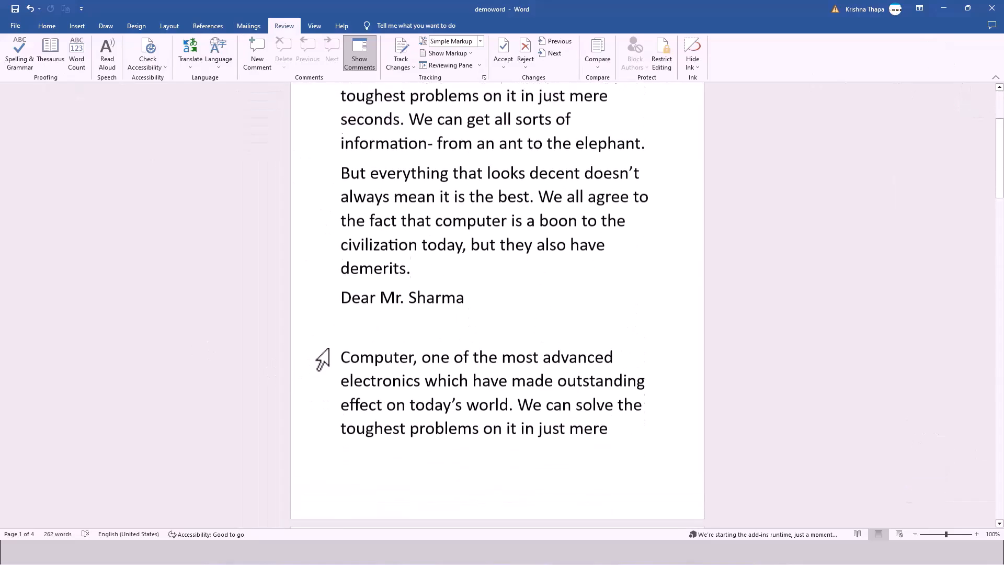